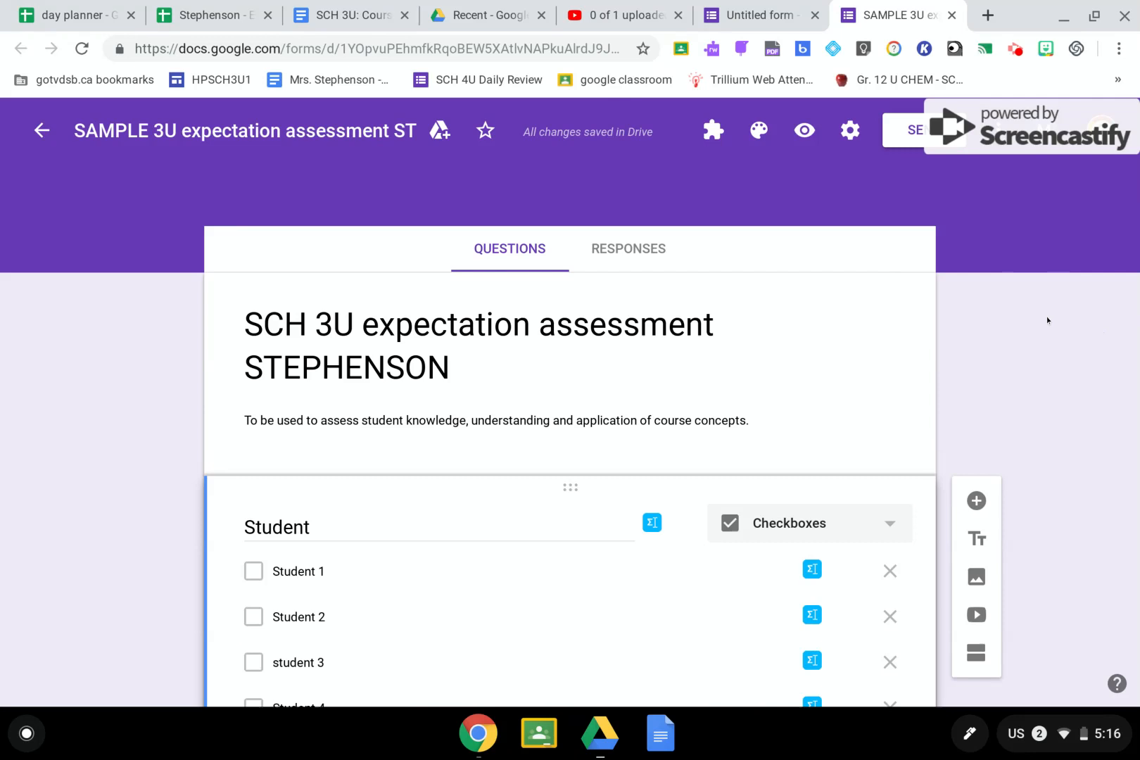
- Review the form's Student options, Assessment Type list, and the Unit A and Unit B expectation grids
{"action": "scroll", "coordinate": [688, 312], "scroll_direction": "down", "scroll_amount": 20}
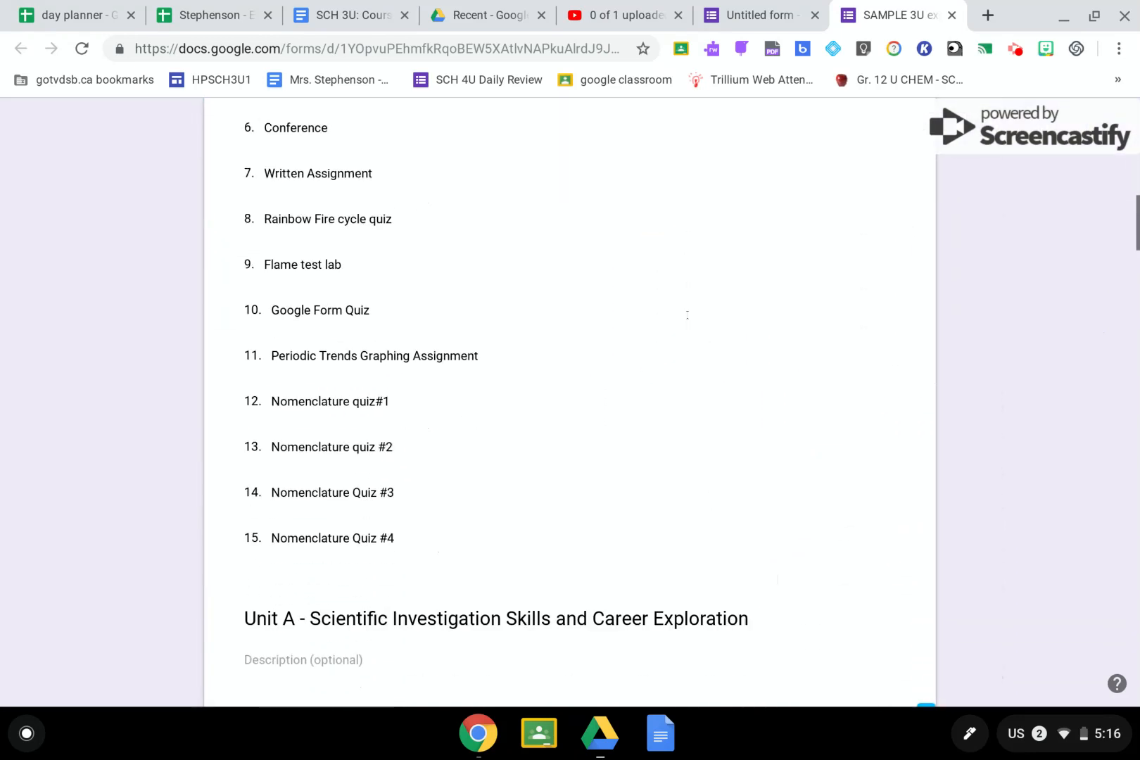
{"action": "scroll", "coordinate": [687, 312], "scroll_direction": "up", "scroll_amount": 15}
{"action": "scroll", "coordinate": [687, 312], "scroll_direction": "down", "scroll_amount": 6}
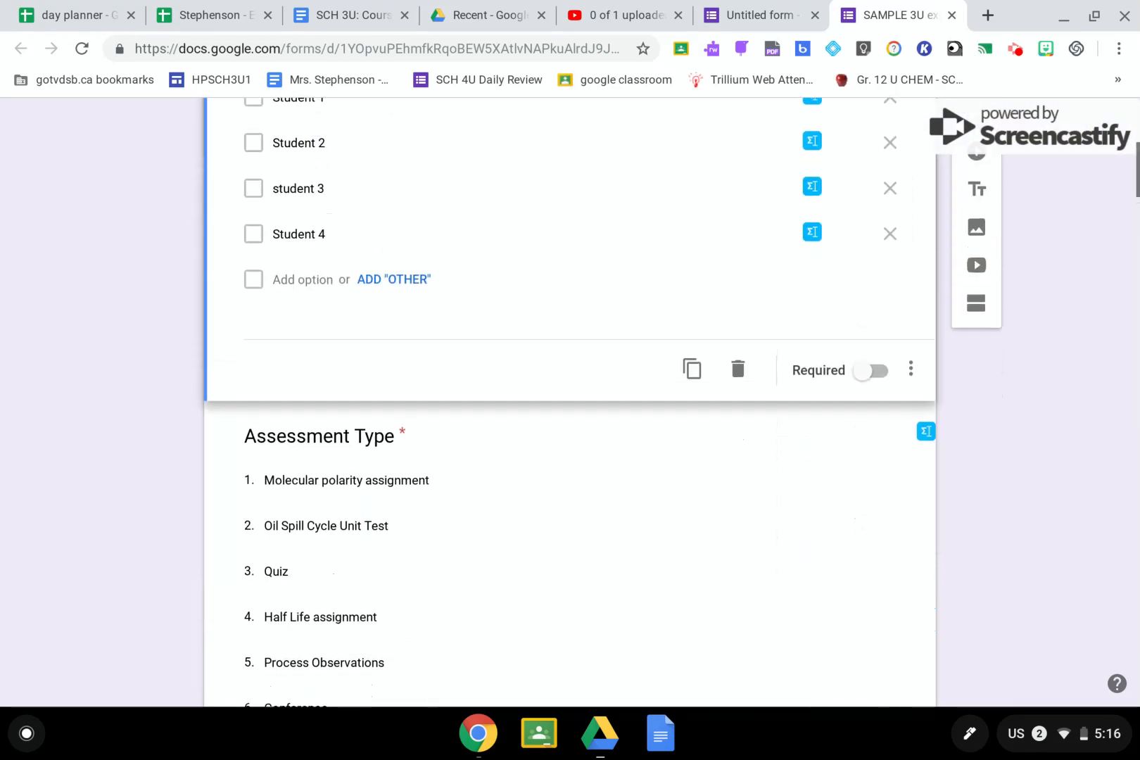
{"action": "scroll", "coordinate": [570, 394], "scroll_direction": "down", "scroll_amount": 13}
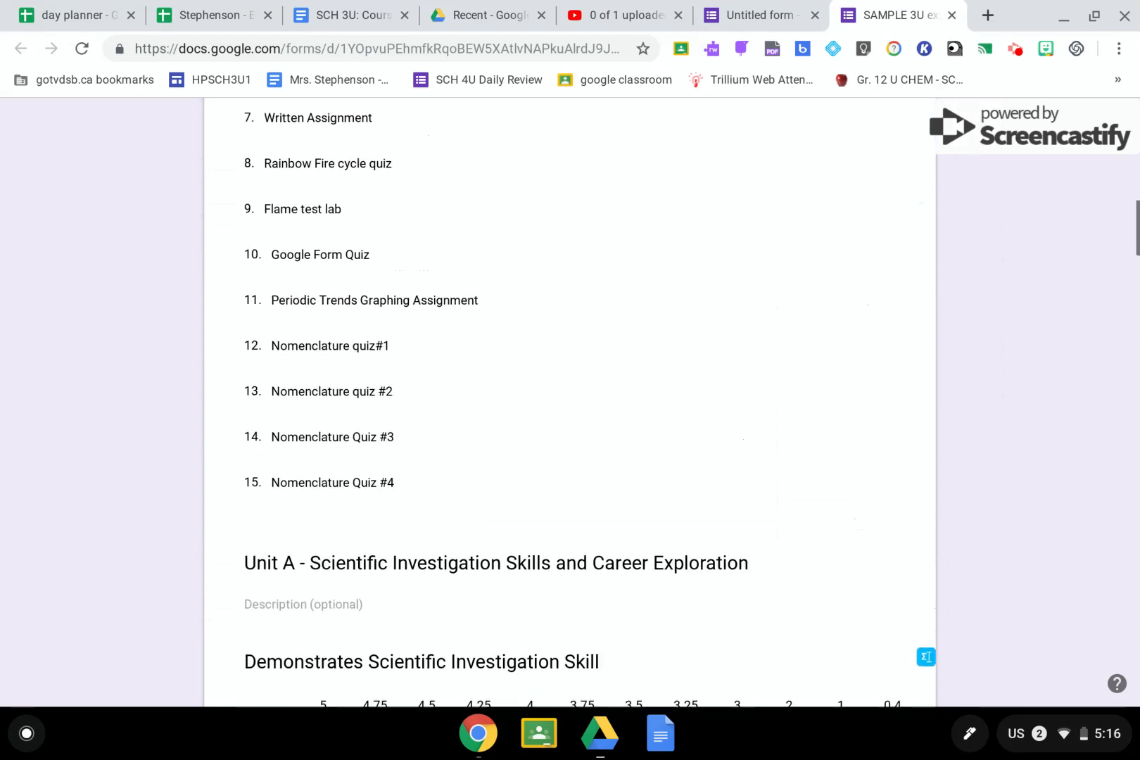
{"action": "scroll", "coordinate": [570, 401], "scroll_direction": "down", "scroll_amount": 6}
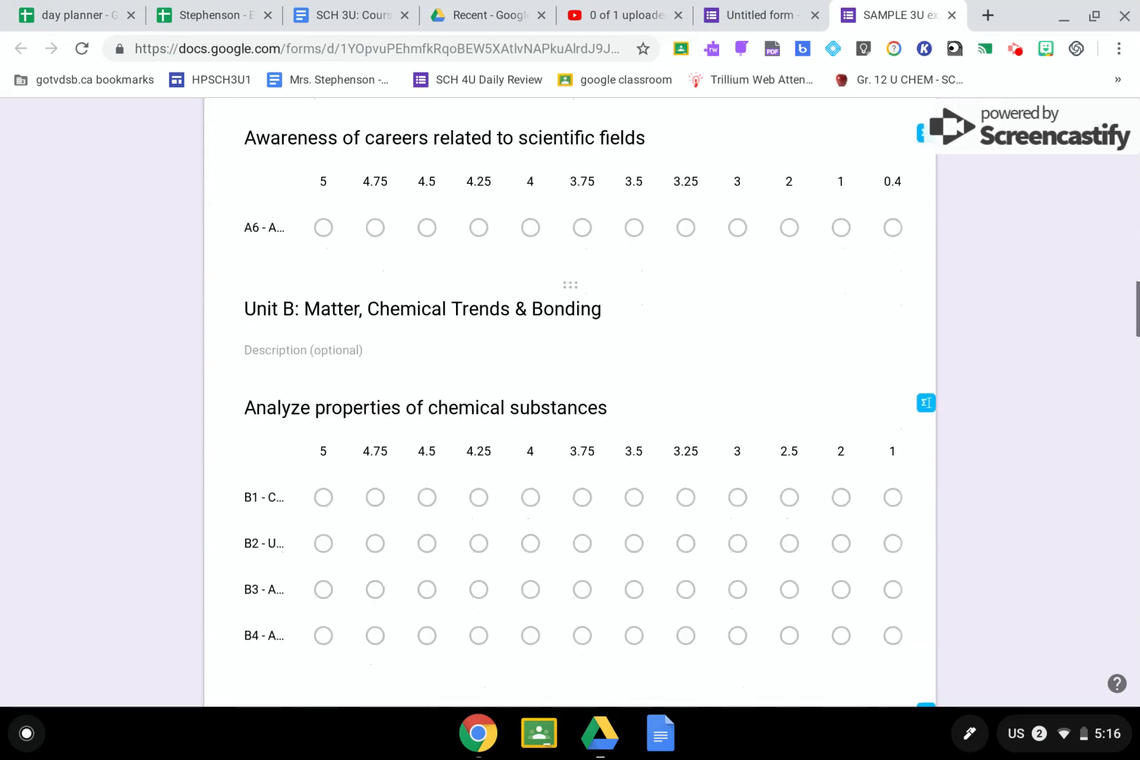
{"action": "scroll", "coordinate": [570, 401], "scroll_direction": "up", "scroll_amount": 1}
{"action": "scroll", "coordinate": [570, 401], "scroll_direction": "down", "scroll_amount": 3}
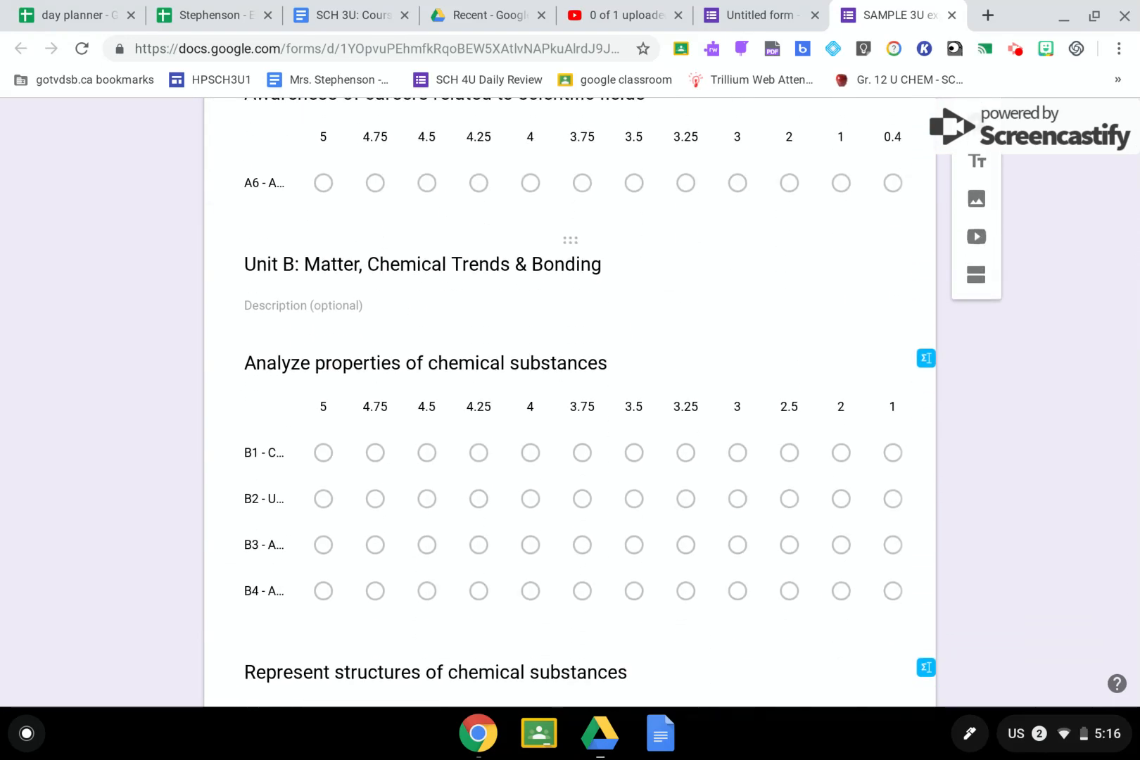
{"action": "scroll", "coordinate": [570, 401], "scroll_direction": "down", "scroll_amount": 2}
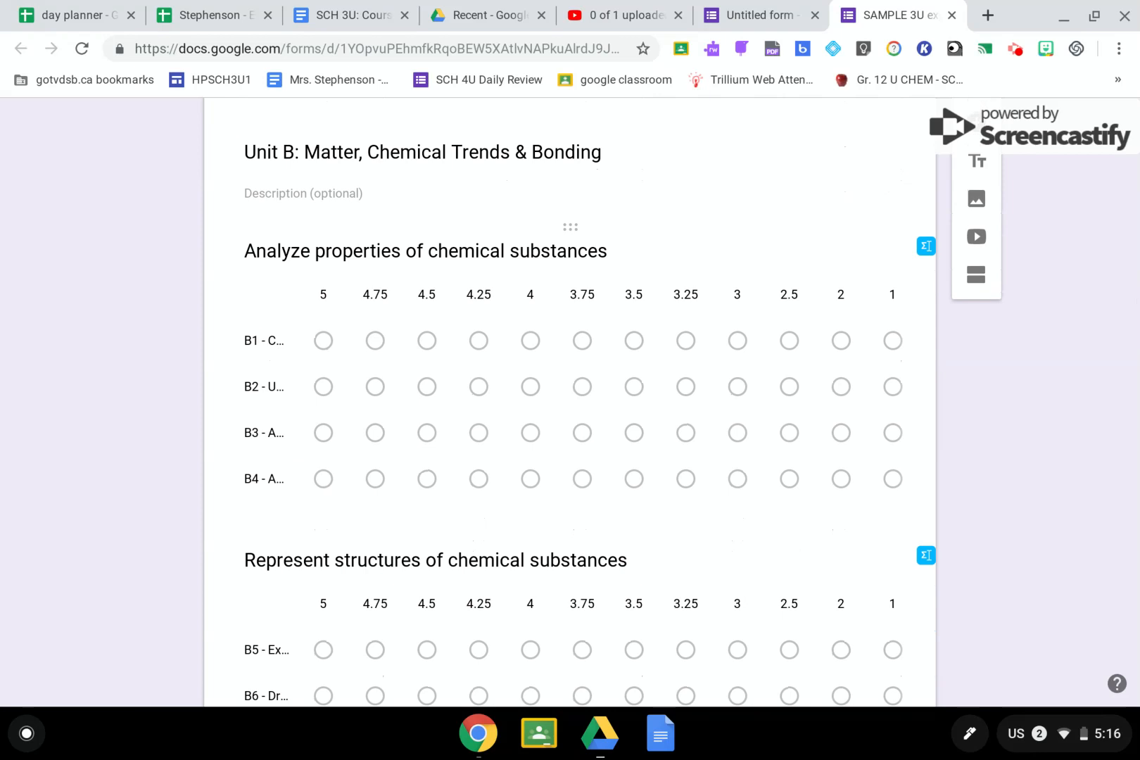
{"action": "scroll", "coordinate": [525, 356], "scroll_direction": "up", "scroll_amount": 20}
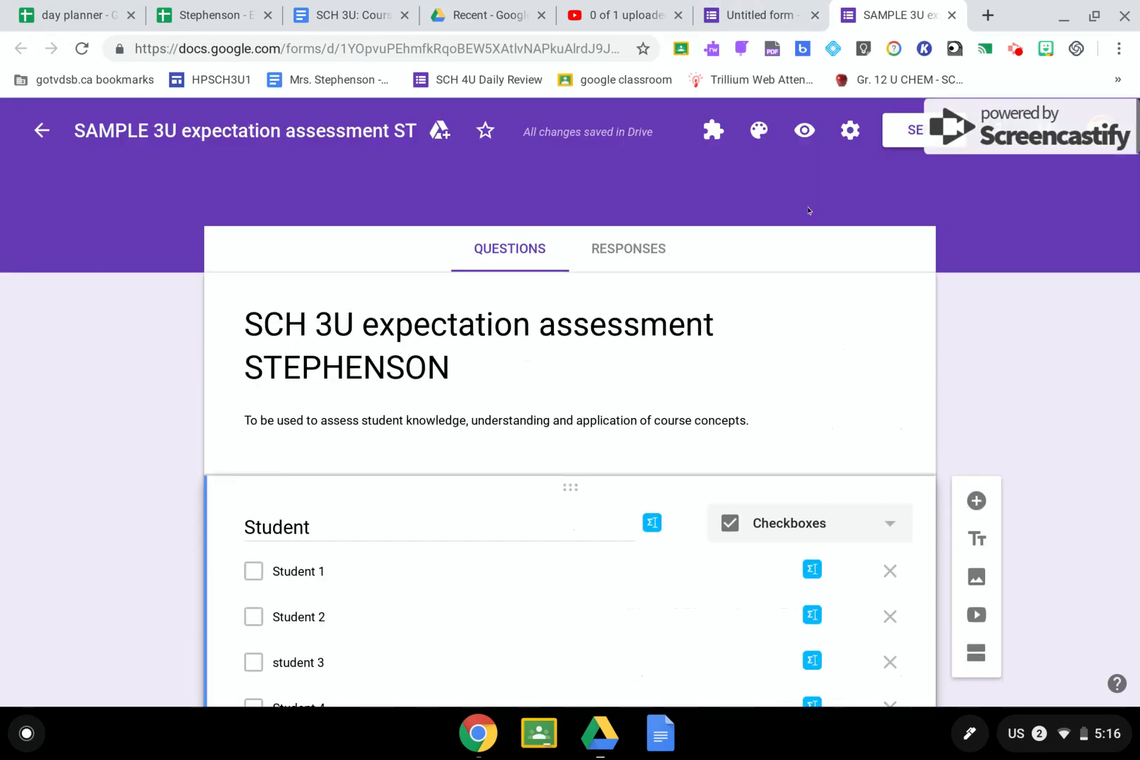
- Preview the form, look through its questions from Student to Unit C - Chemical Reactions, and close the preview
{"action": "left_click", "coordinate": [800, 132]}
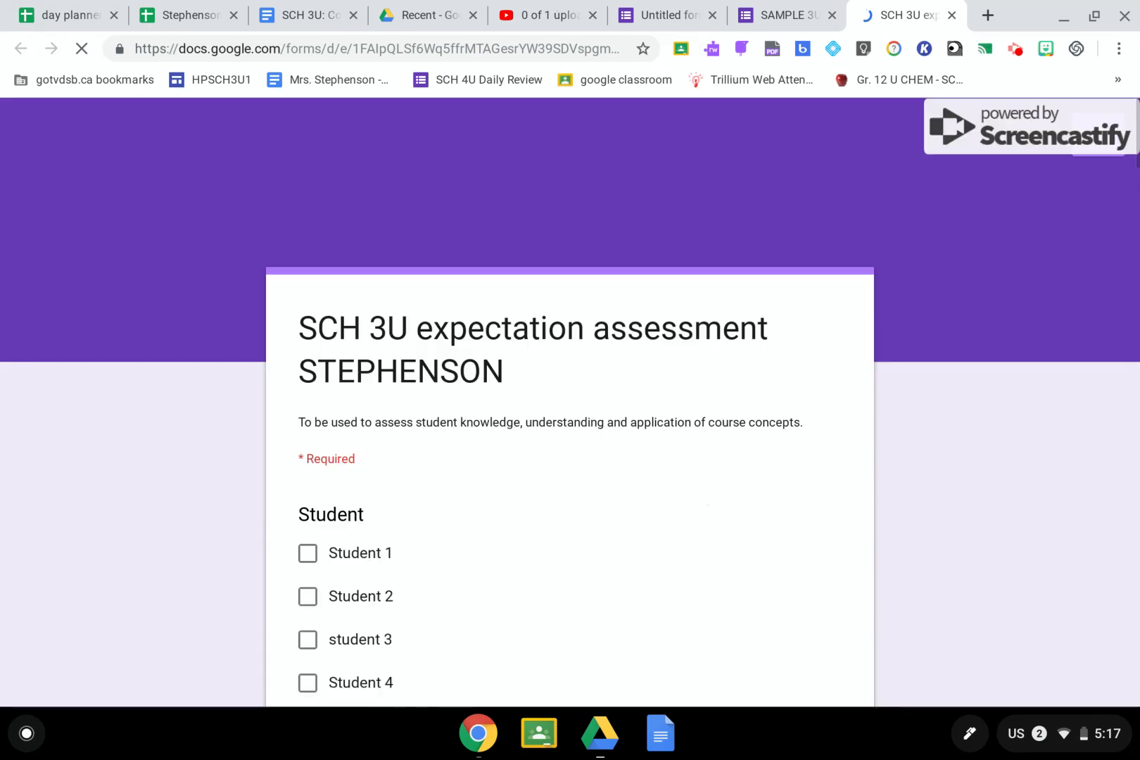
{"action": "scroll", "coordinate": [570, 401], "scroll_direction": "down", "scroll_amount": 6}
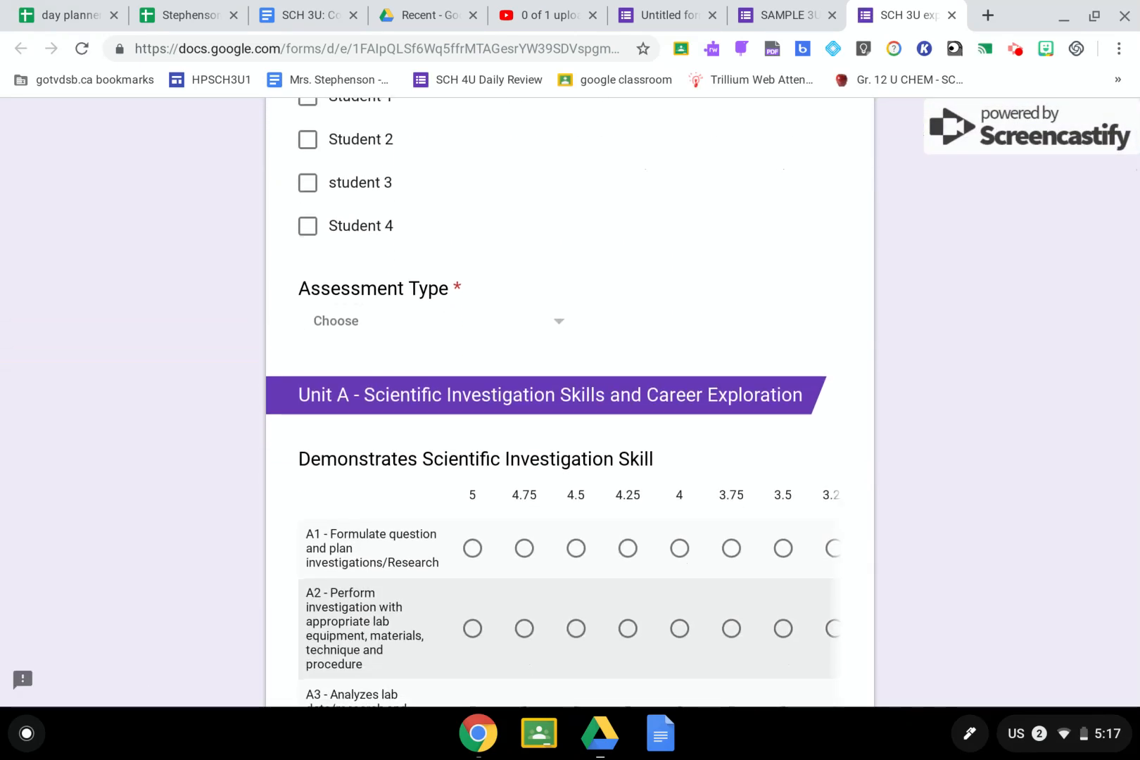
{"action": "scroll", "coordinate": [541, 384], "scroll_direction": "down", "scroll_amount": 11}
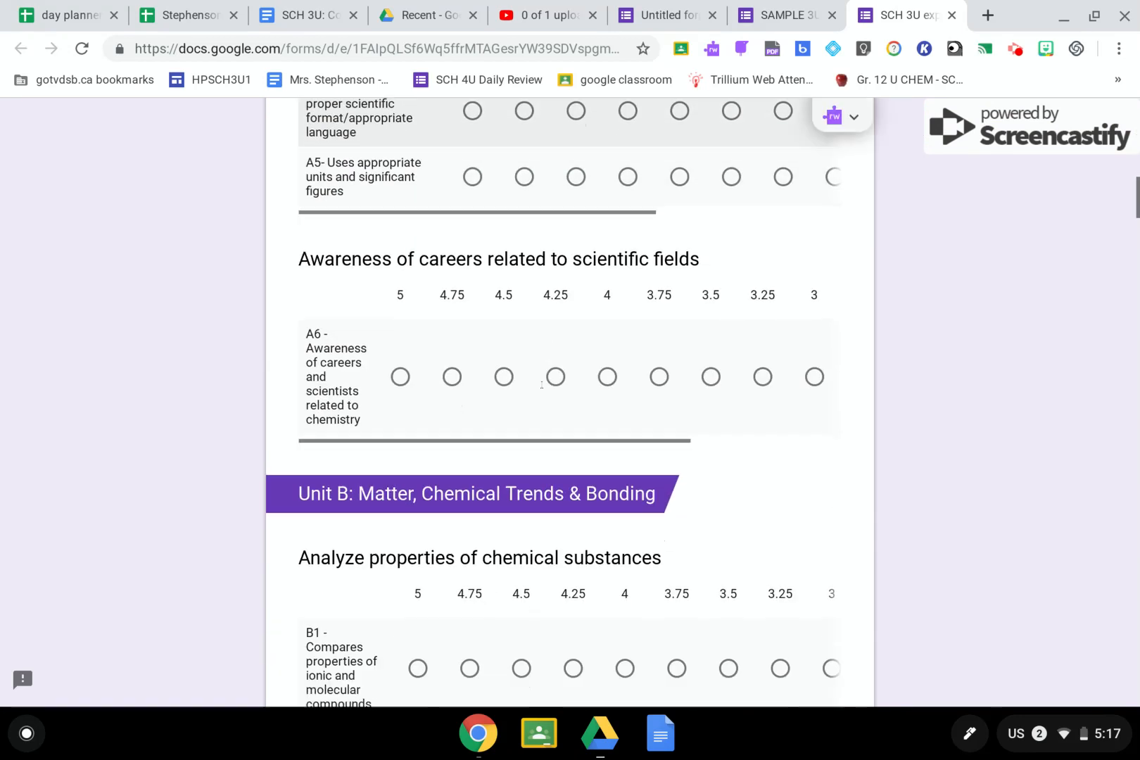
{"action": "scroll", "coordinate": [542, 384], "scroll_direction": "down", "scroll_amount": 14}
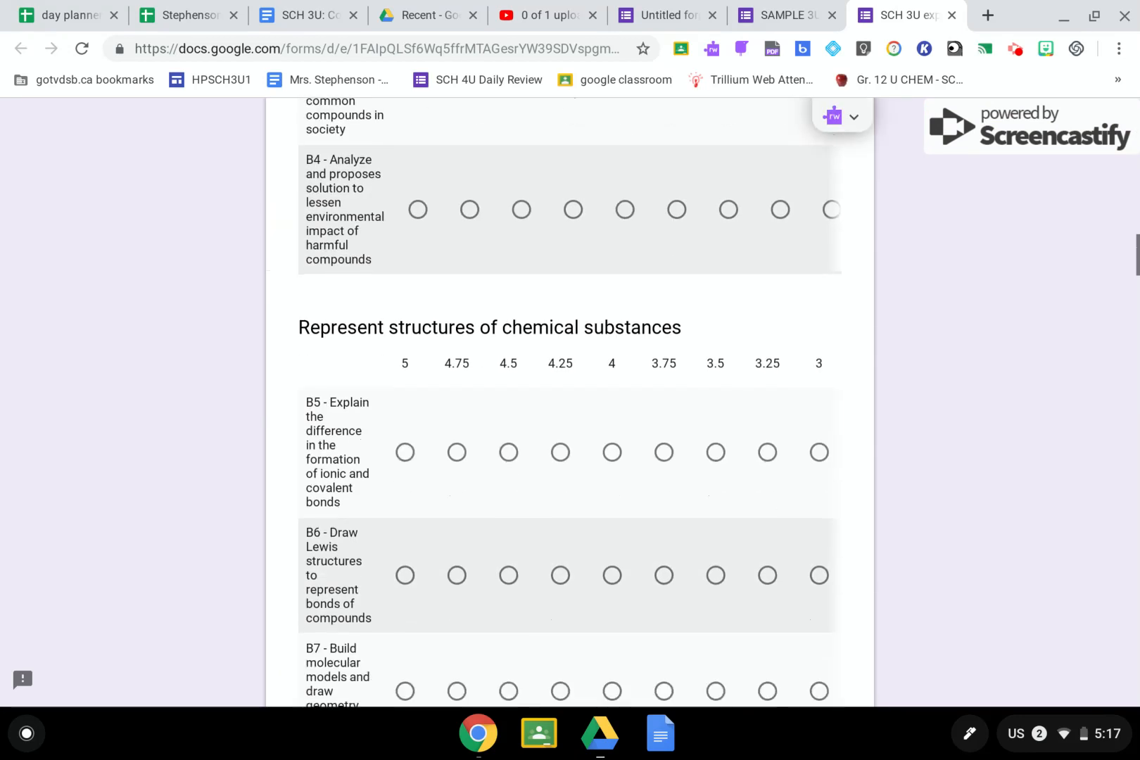
{"action": "scroll", "coordinate": [542, 384], "scroll_direction": "down", "scroll_amount": 14}
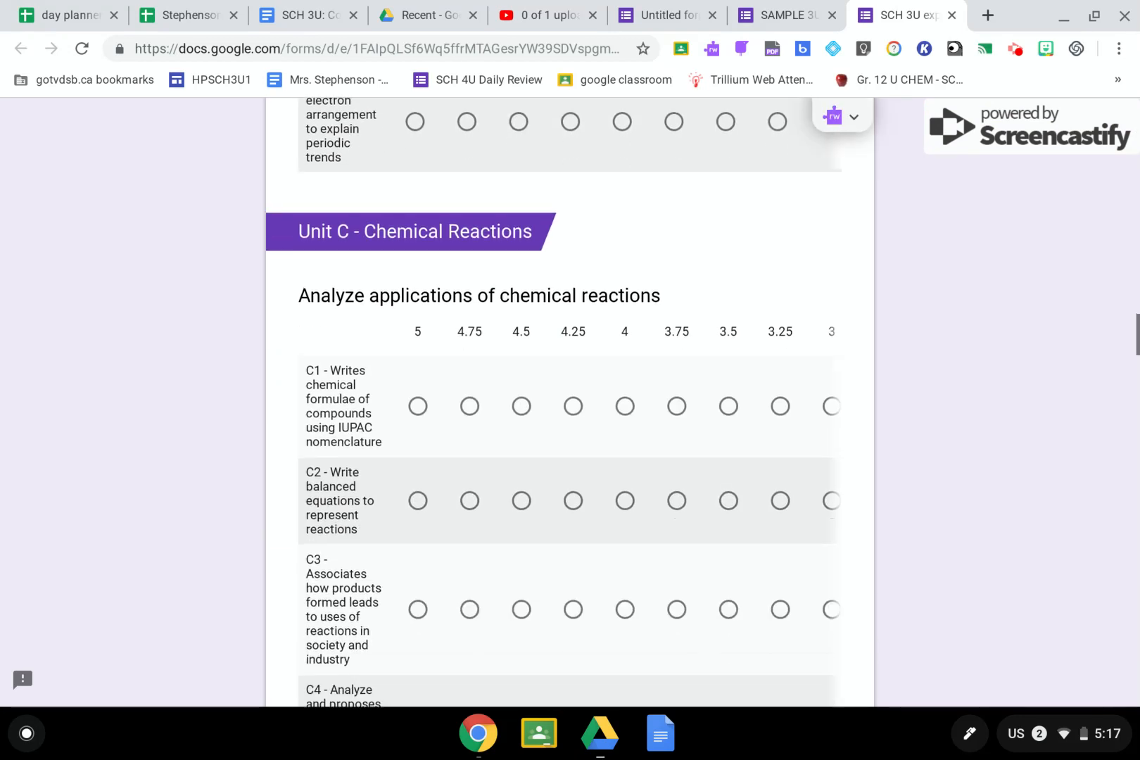
{"action": "scroll", "coordinate": [542, 384], "scroll_direction": "up", "scroll_amount": 20}
{"action": "scroll", "coordinate": [570, 401], "scroll_direction": "up", "scroll_amount": 20}
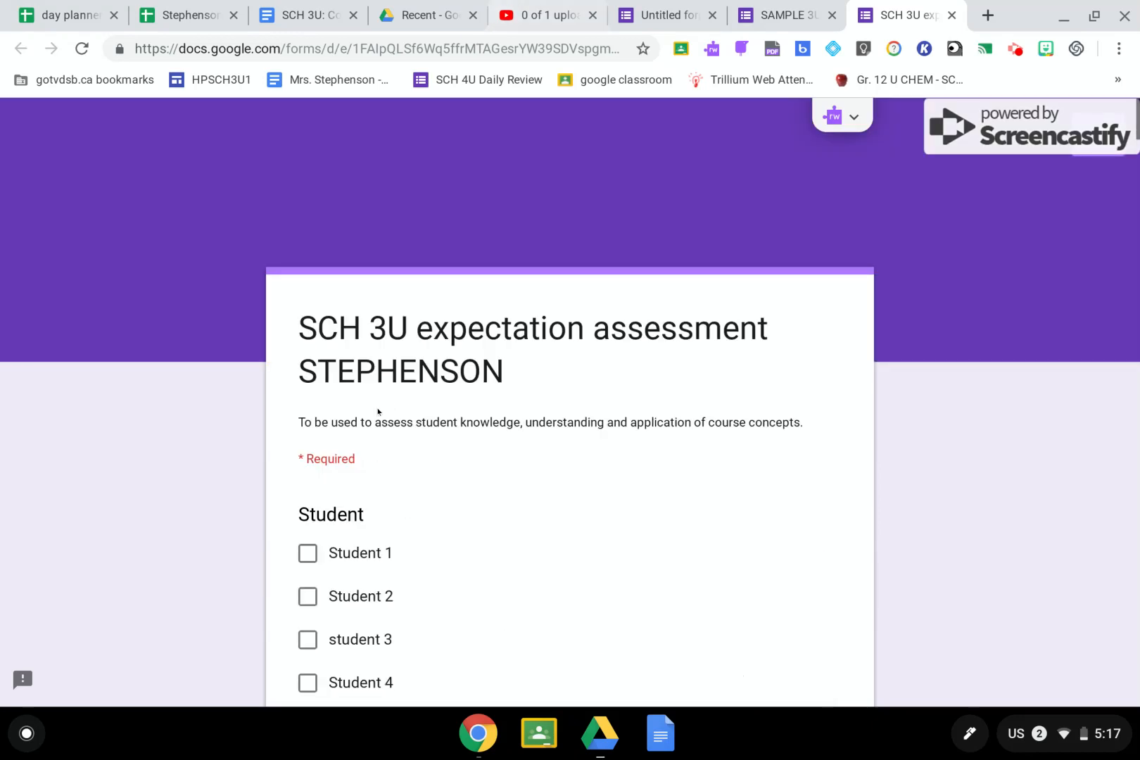
{"action": "left_click", "coordinate": [950, 15]}
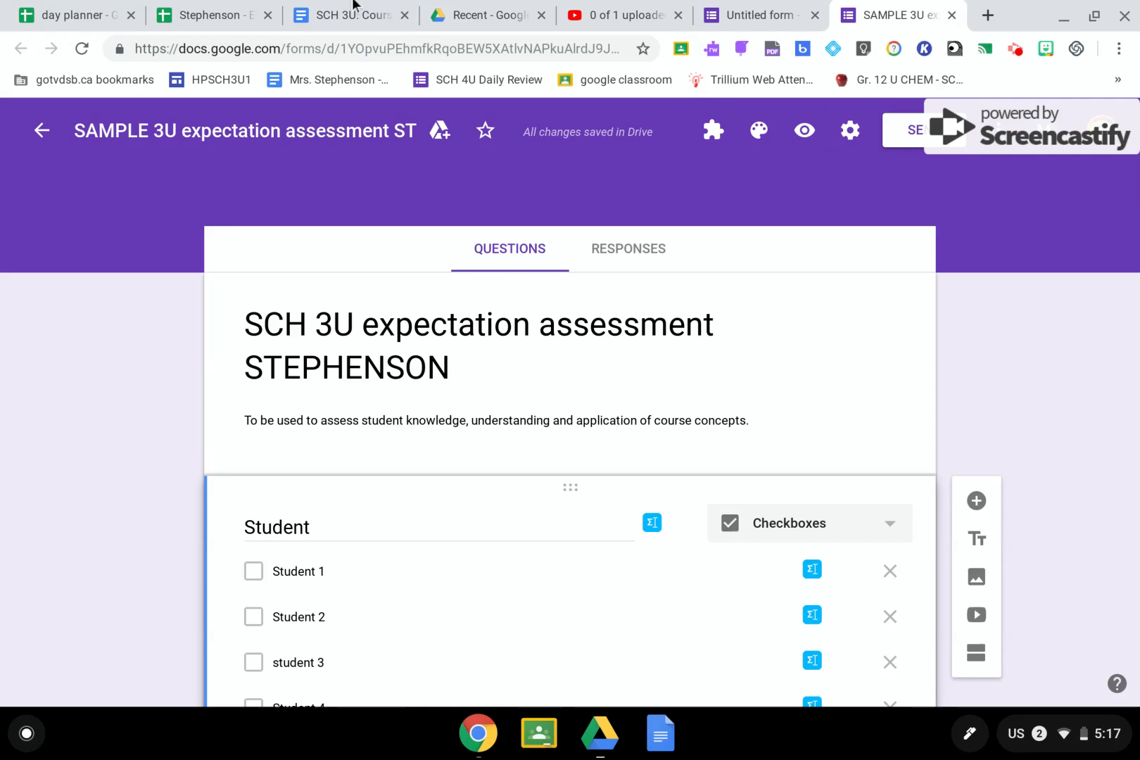
- Set the form's response destination to an existing spreadsheet and open the spreadsheet chooser
{"action": "left_click", "coordinate": [197, 14]}
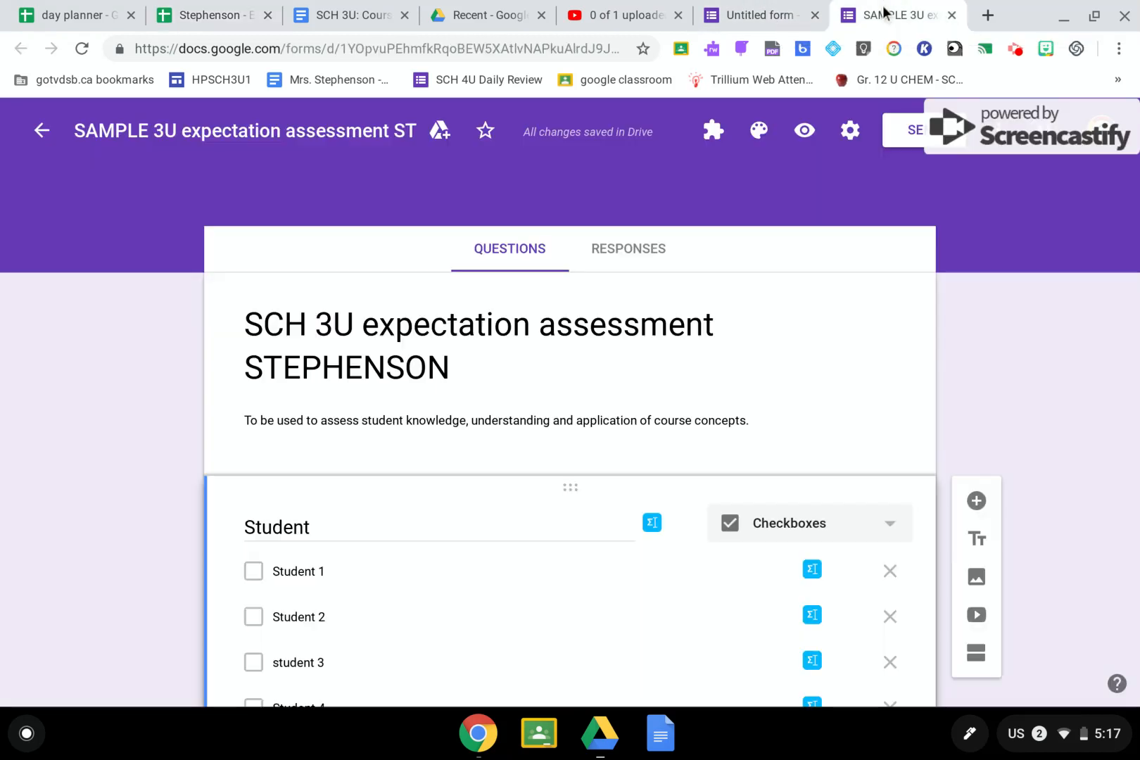
{"action": "left_click", "coordinate": [883, 15]}
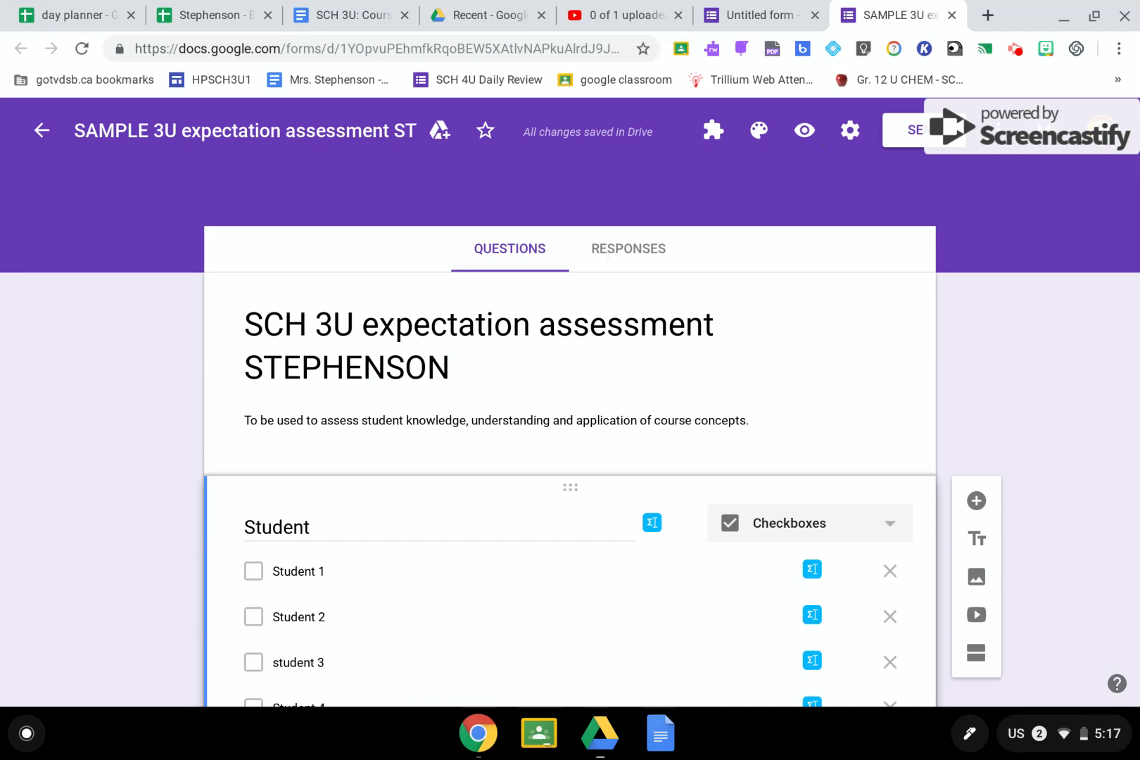
{"action": "left_click", "coordinate": [609, 252]}
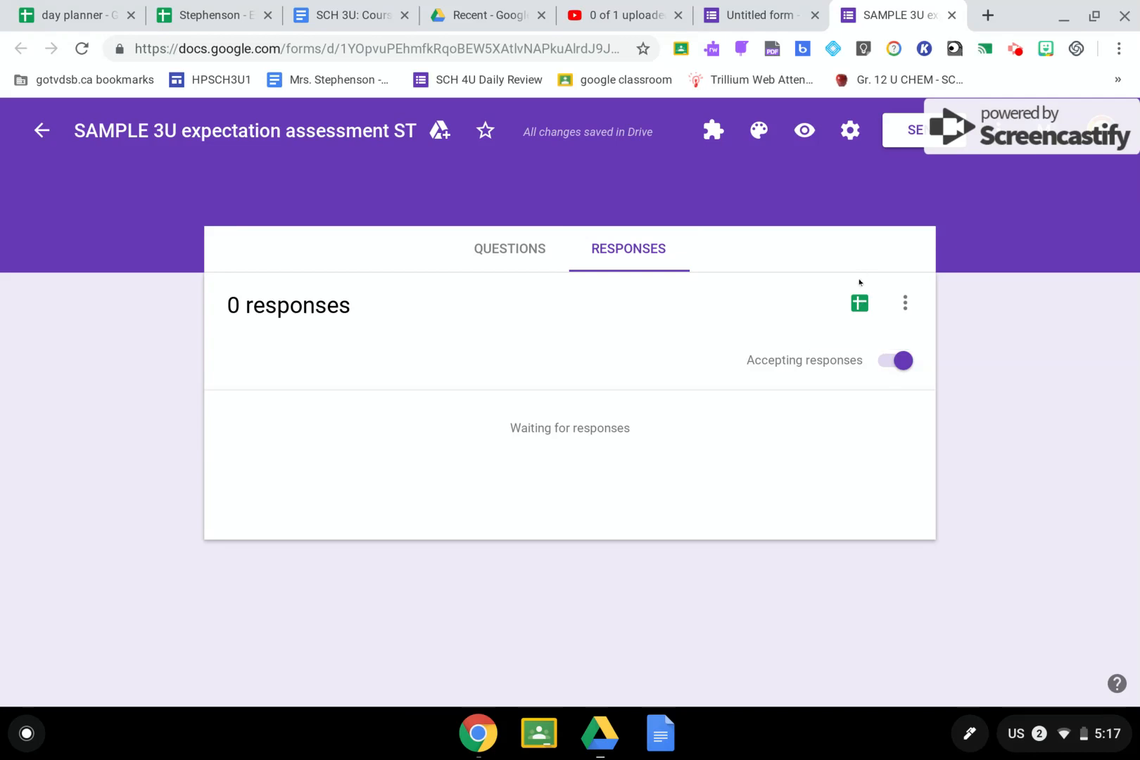
{"action": "left_click", "coordinate": [854, 301]}
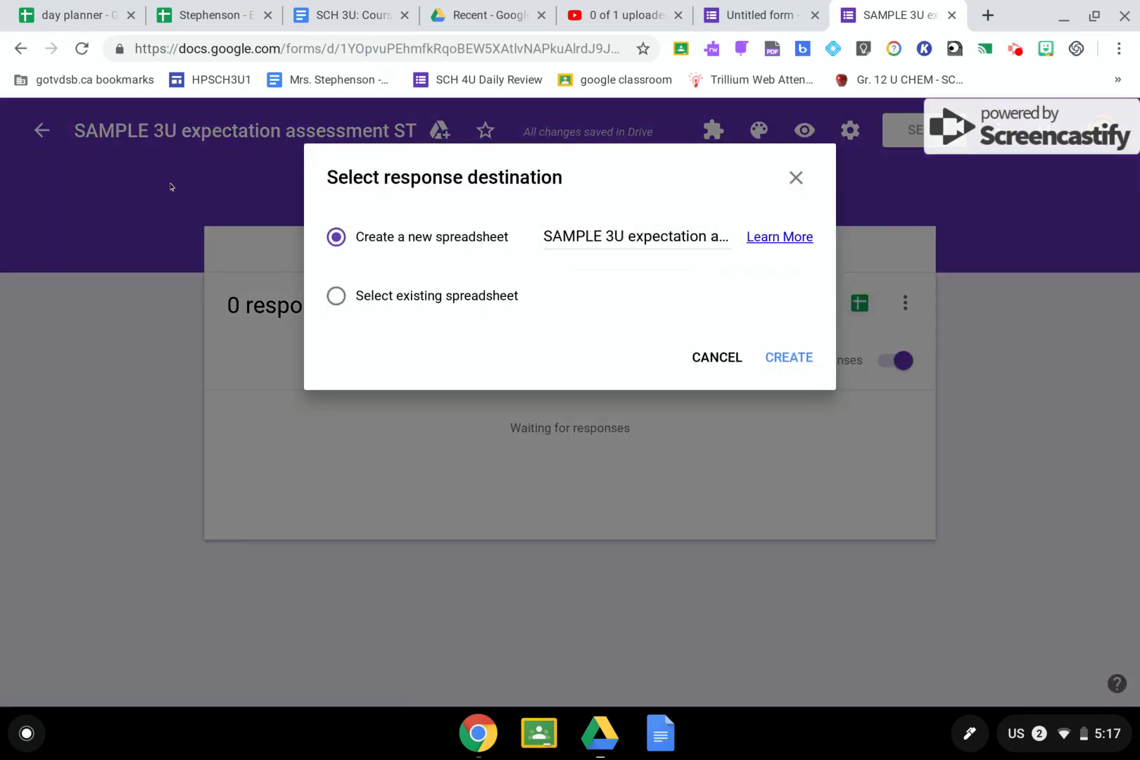
{"action": "left_click", "coordinate": [327, 296]}
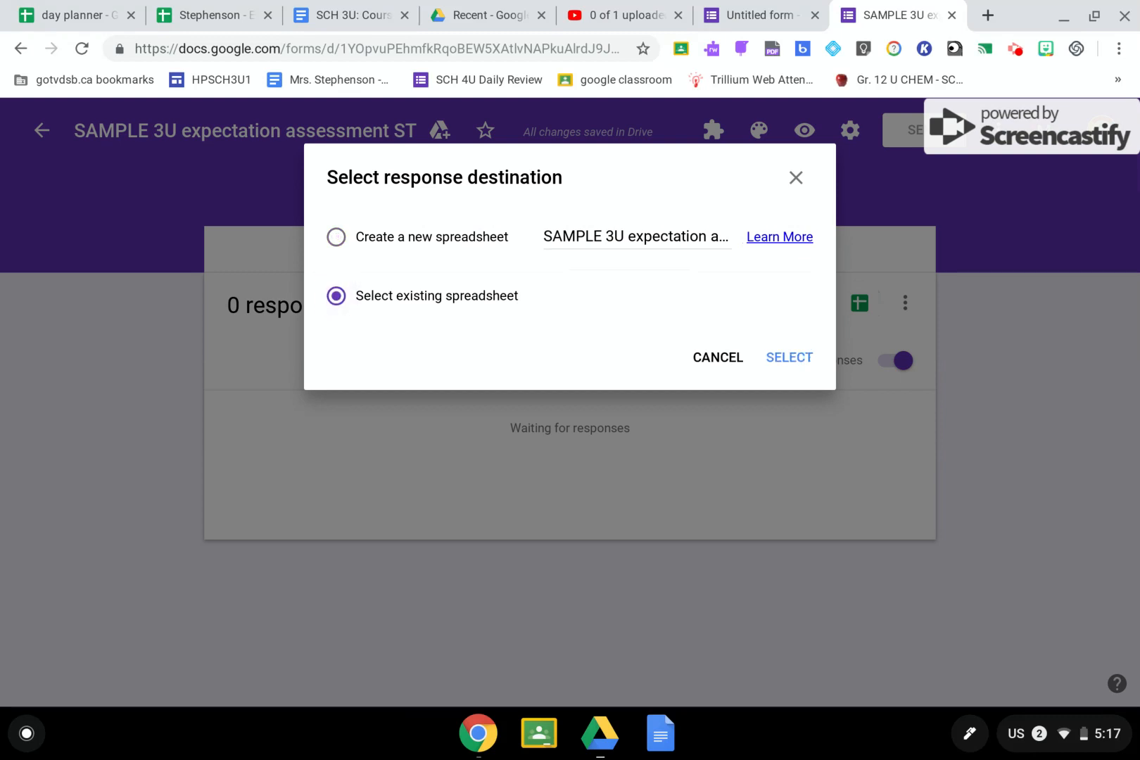
{"action": "left_click", "coordinate": [788, 357]}
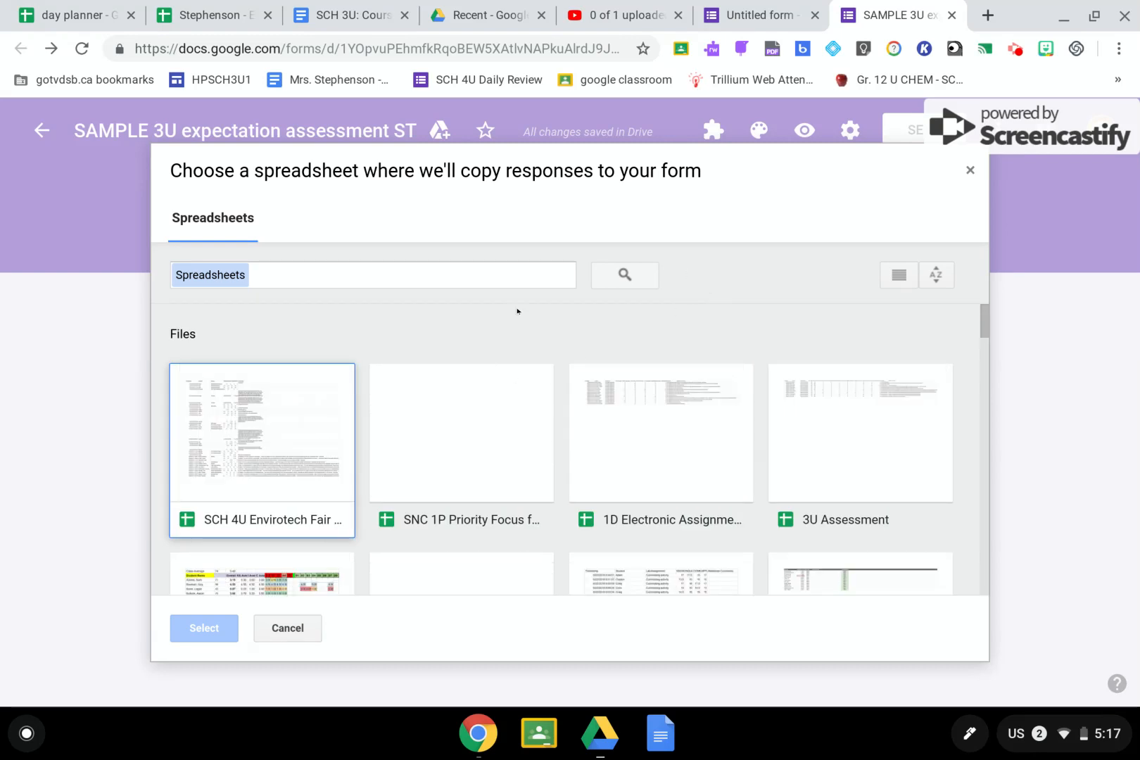
- Search the spreadsheets by the teacher's surname and link the form to the Expectation Based Assessmet - TEMPLATE file
{"action": "scroll", "coordinate": [507, 405], "scroll_direction": "down", "scroll_amount": 3}
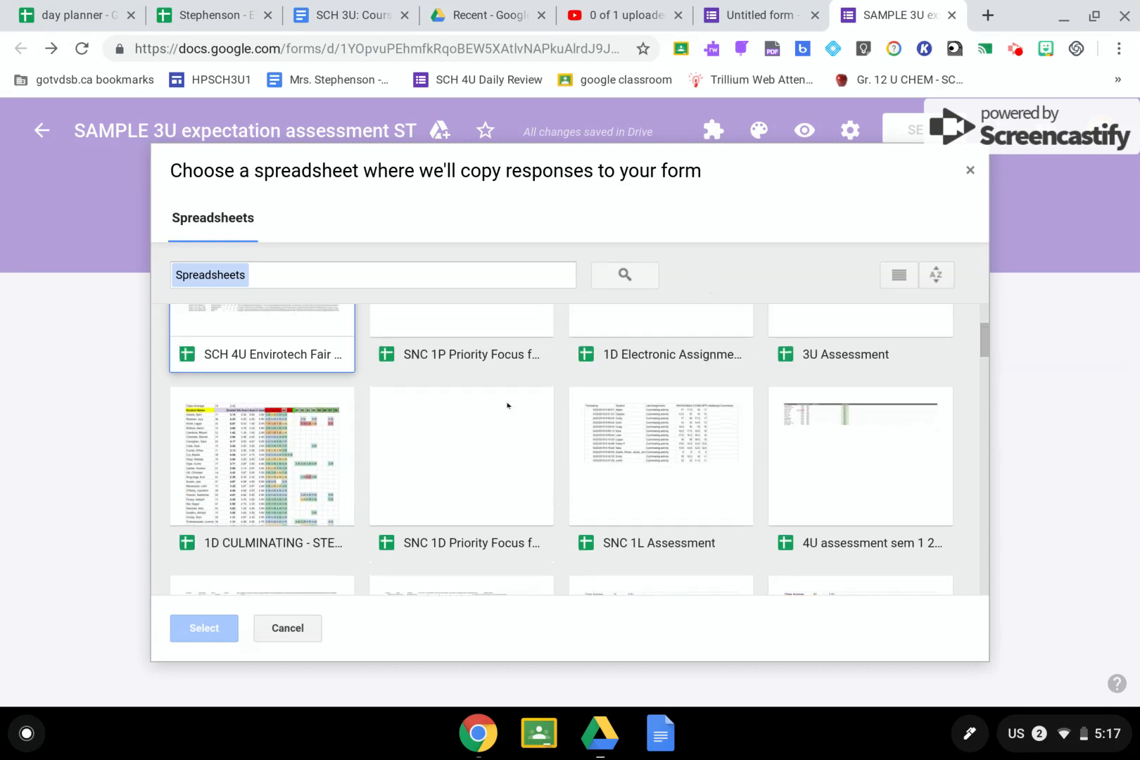
{"action": "scroll", "coordinate": [507, 405], "scroll_direction": "down", "scroll_amount": 3}
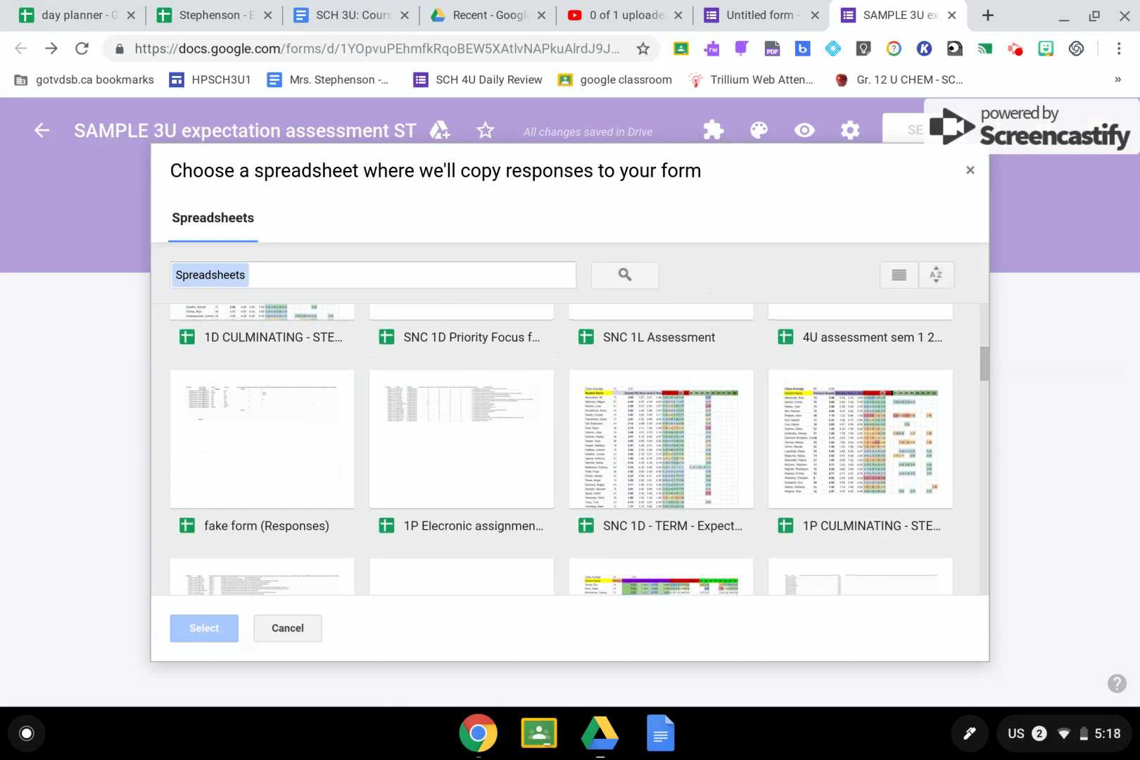
{"action": "scroll", "coordinate": [506, 405], "scroll_direction": "up", "scroll_amount": 5}
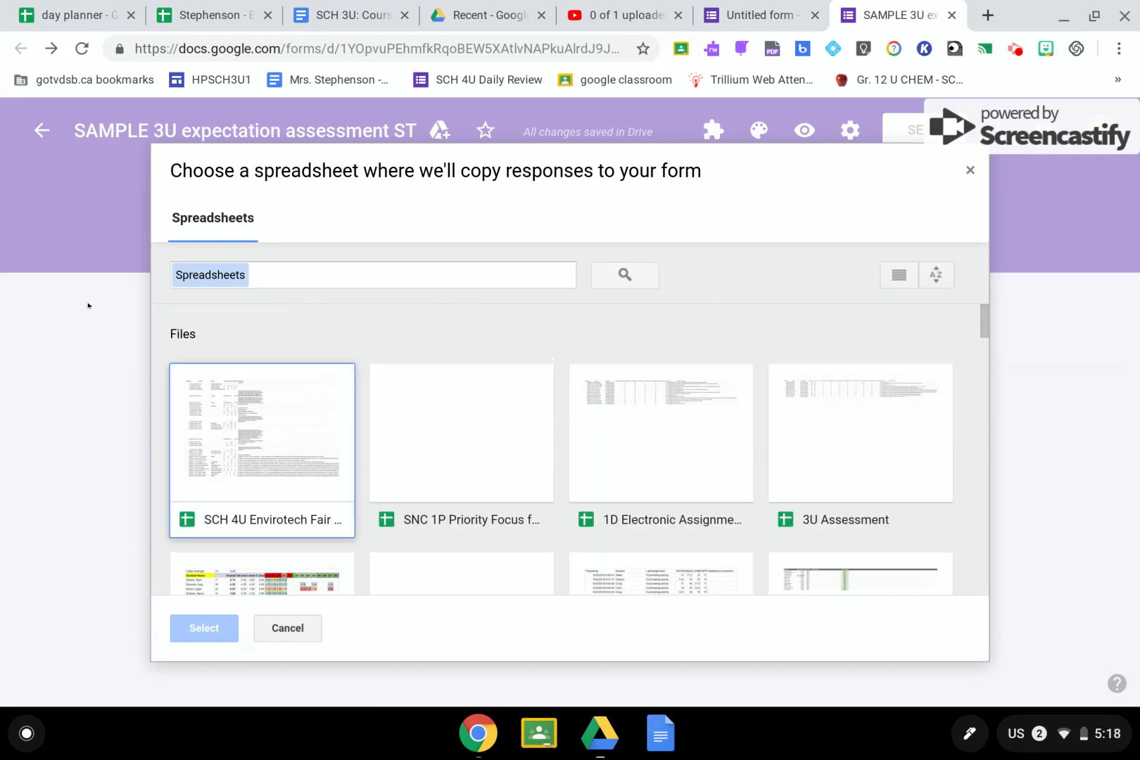
{"action": "left_click", "coordinate": [288, 270]}
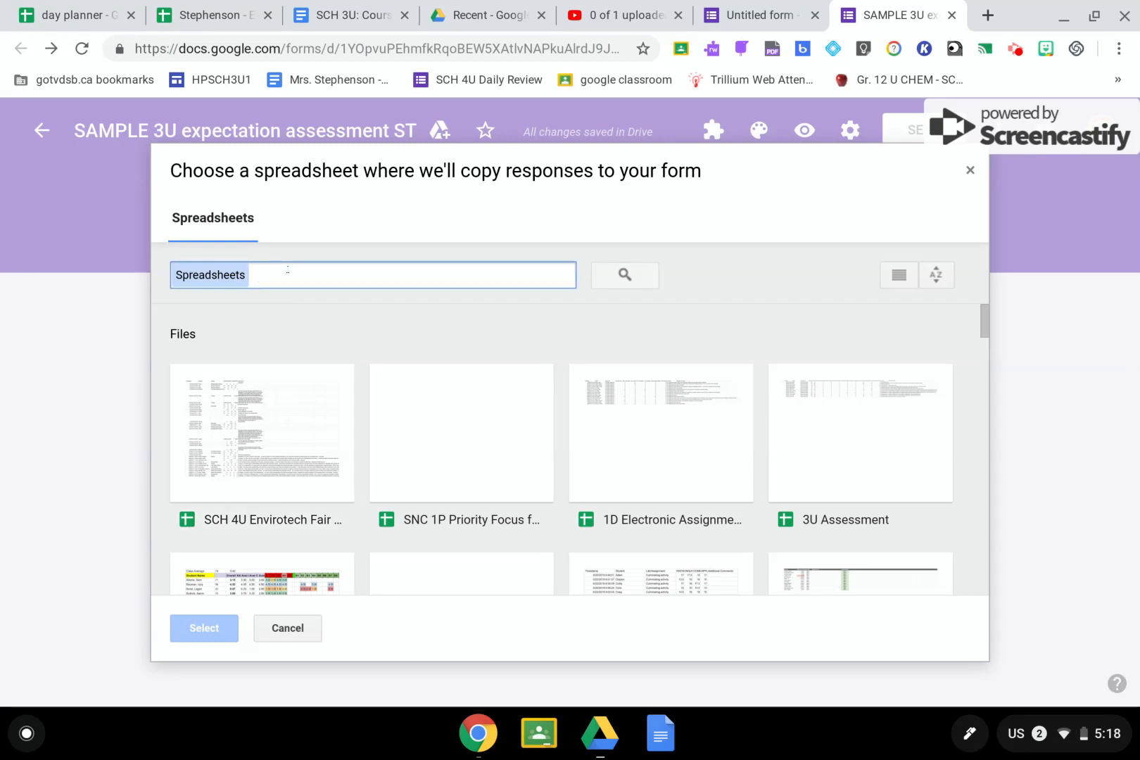
{"action": "type", "text": "Steph"}
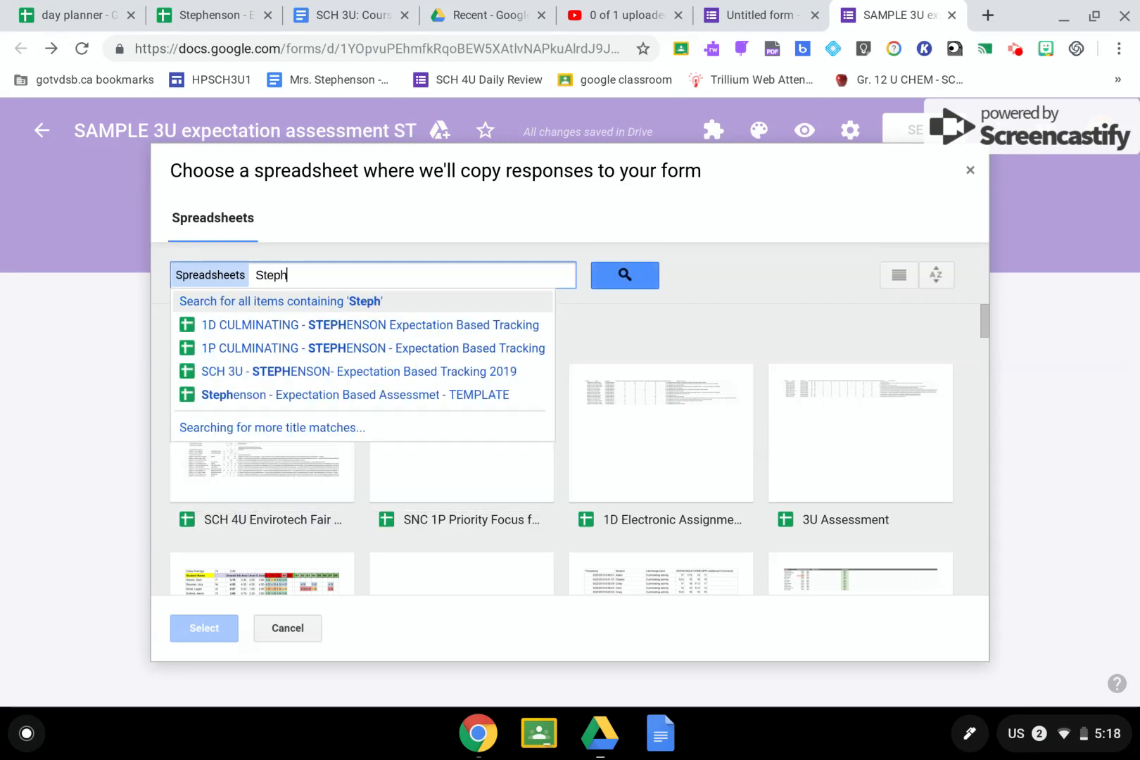
{"action": "type", "text": "enson"}
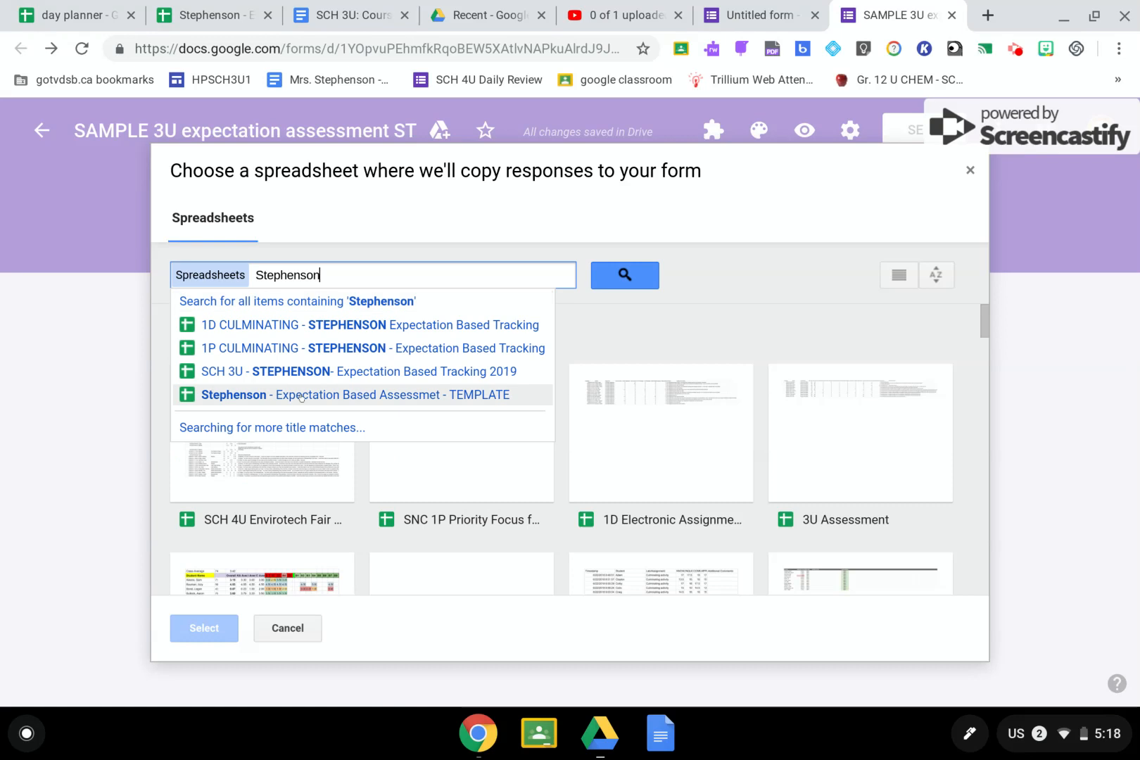
{"action": "left_click", "coordinate": [323, 395]}
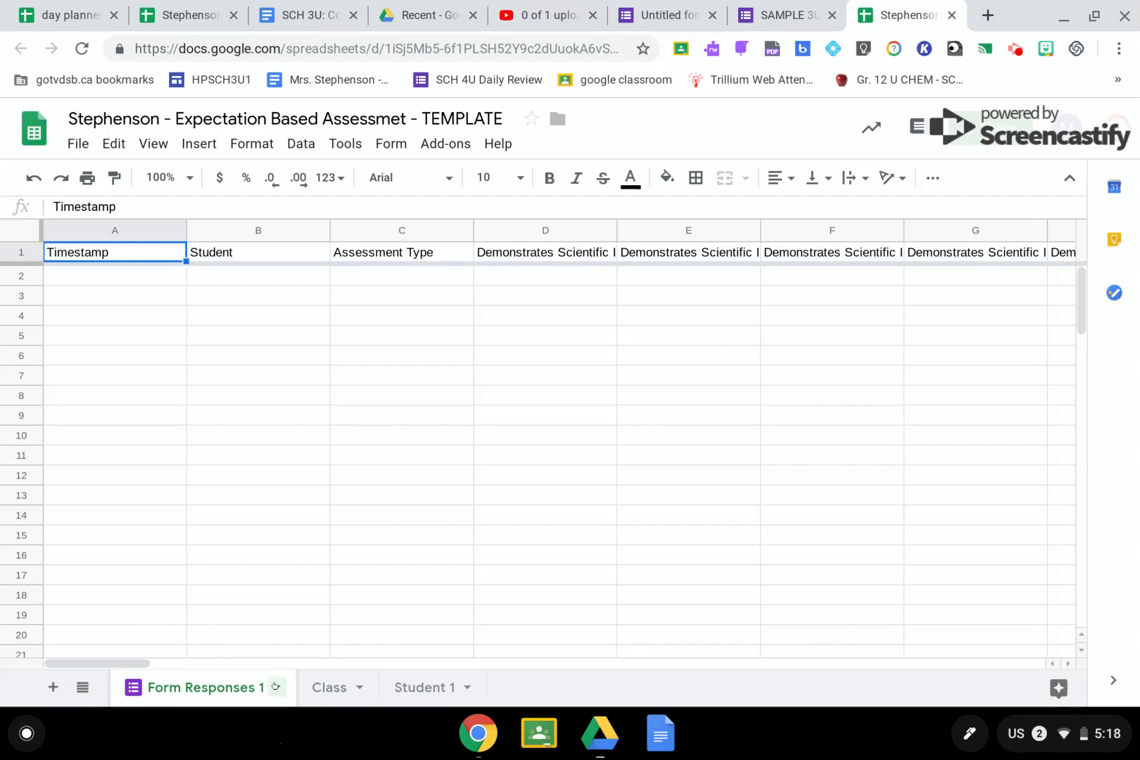
- Rename the Form Responses 1 sheet as Input
{"action": "left_click", "coordinate": [274, 685]}
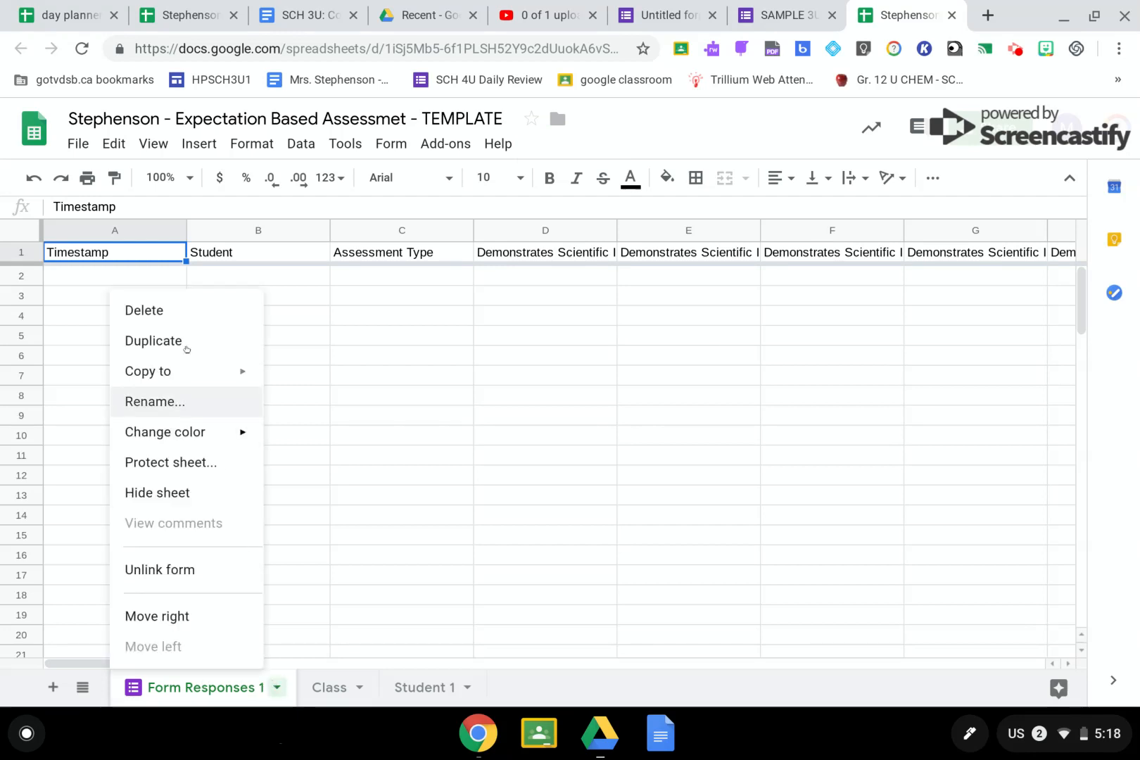
{"action": "left_click", "coordinate": [157, 407]}
{"action": "type", "text": "Input"}
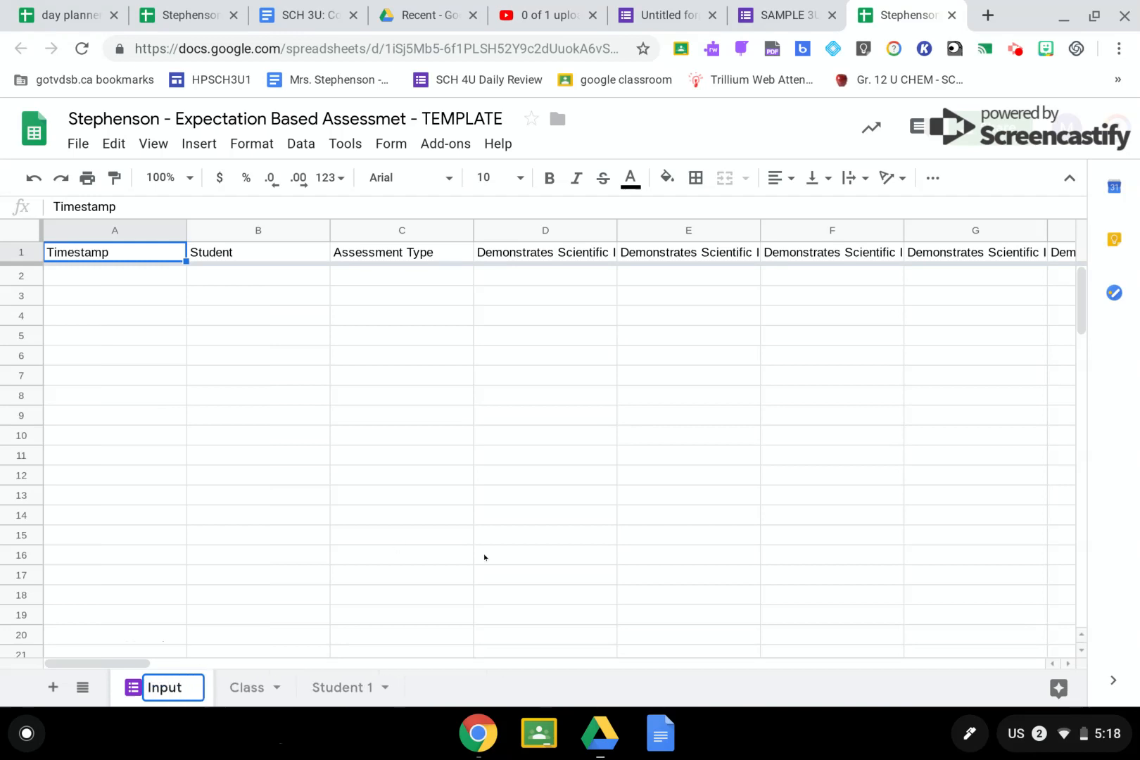
{"action": "scroll", "coordinate": [479, 605], "scroll_direction": "down", "scroll_amount": 1}
{"action": "key", "text": "Return"}
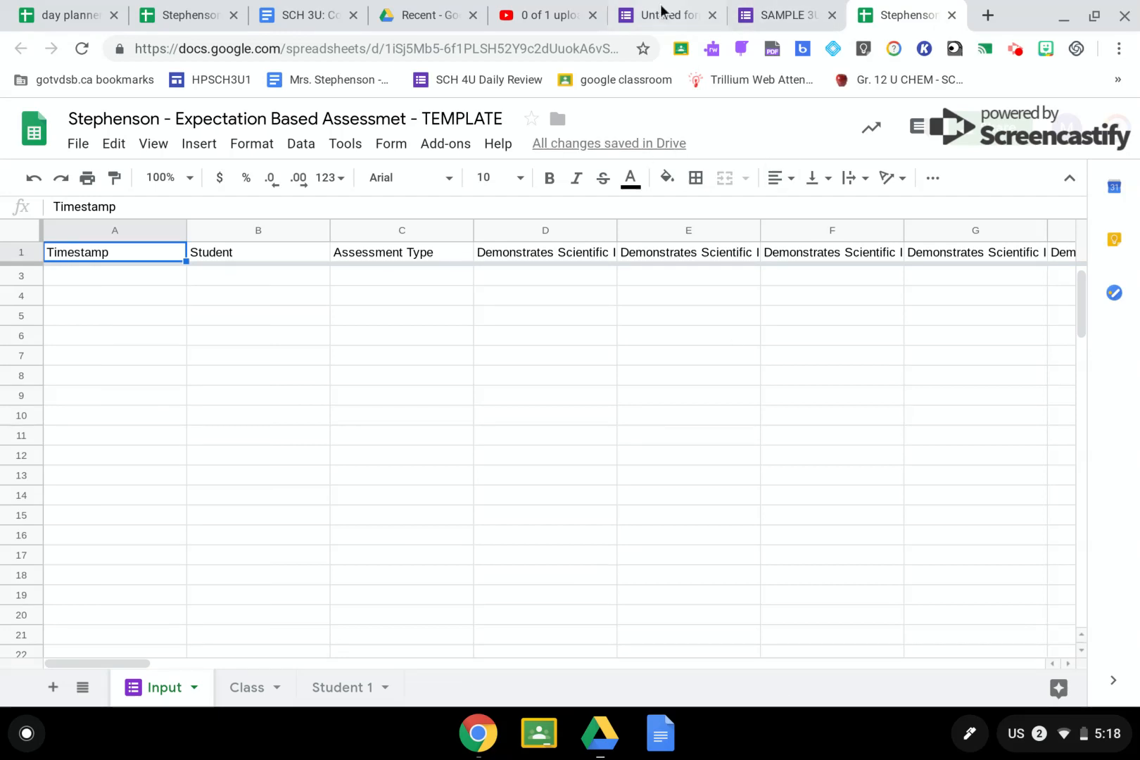
- Return to the SAMPLE 3U expectation assessment form's questions and open its preview
{"action": "left_click", "coordinate": [765, 15]}
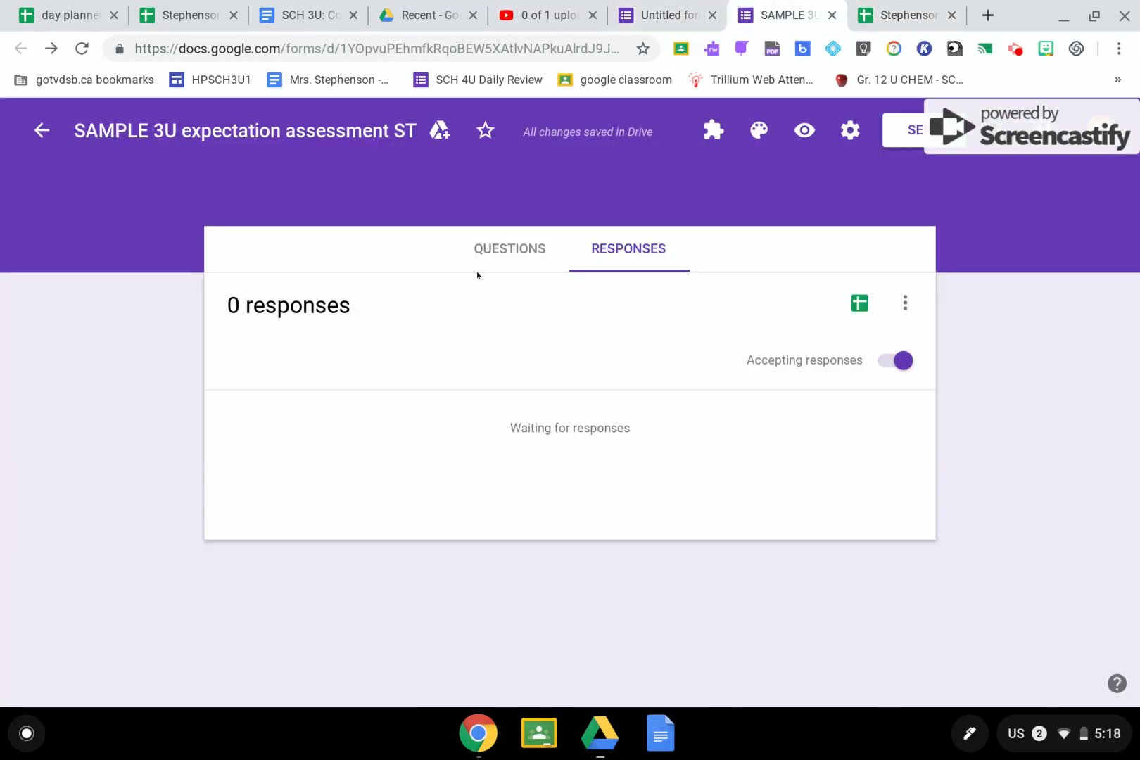
{"action": "left_click", "coordinate": [501, 250]}
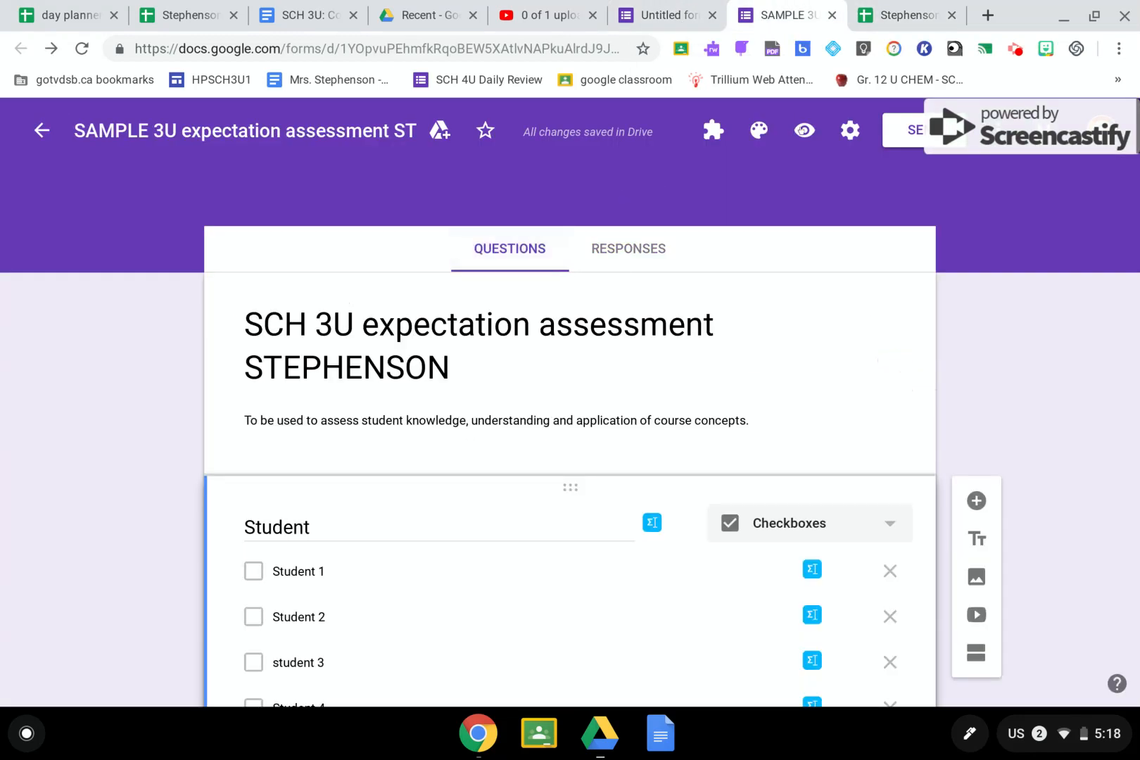
{"action": "left_click", "coordinate": [804, 131]}
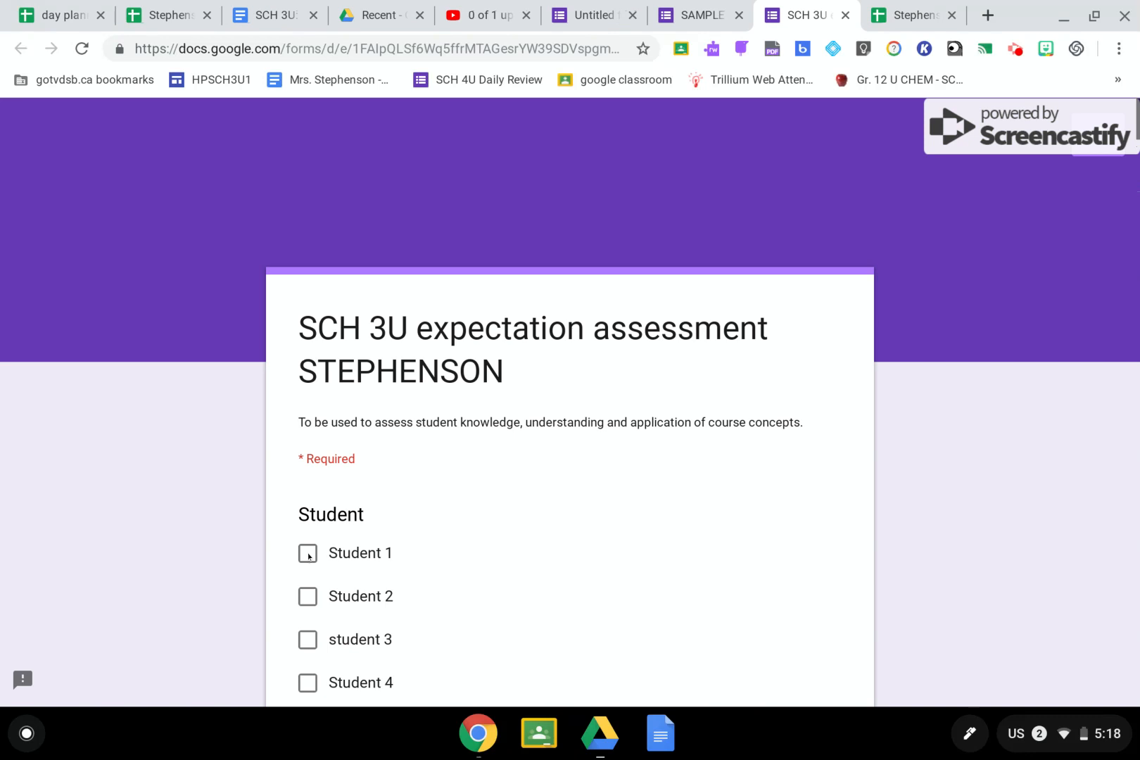
- Select Student 1 in the form and set the assessment type to Quiz
{"action": "left_click", "coordinate": [307, 553]}
{"action": "scroll", "coordinate": [453, 505], "scroll_direction": "down", "scroll_amount": 5}
{"action": "scroll", "coordinate": [452, 504], "scroll_direction": "down", "scroll_amount": 3}
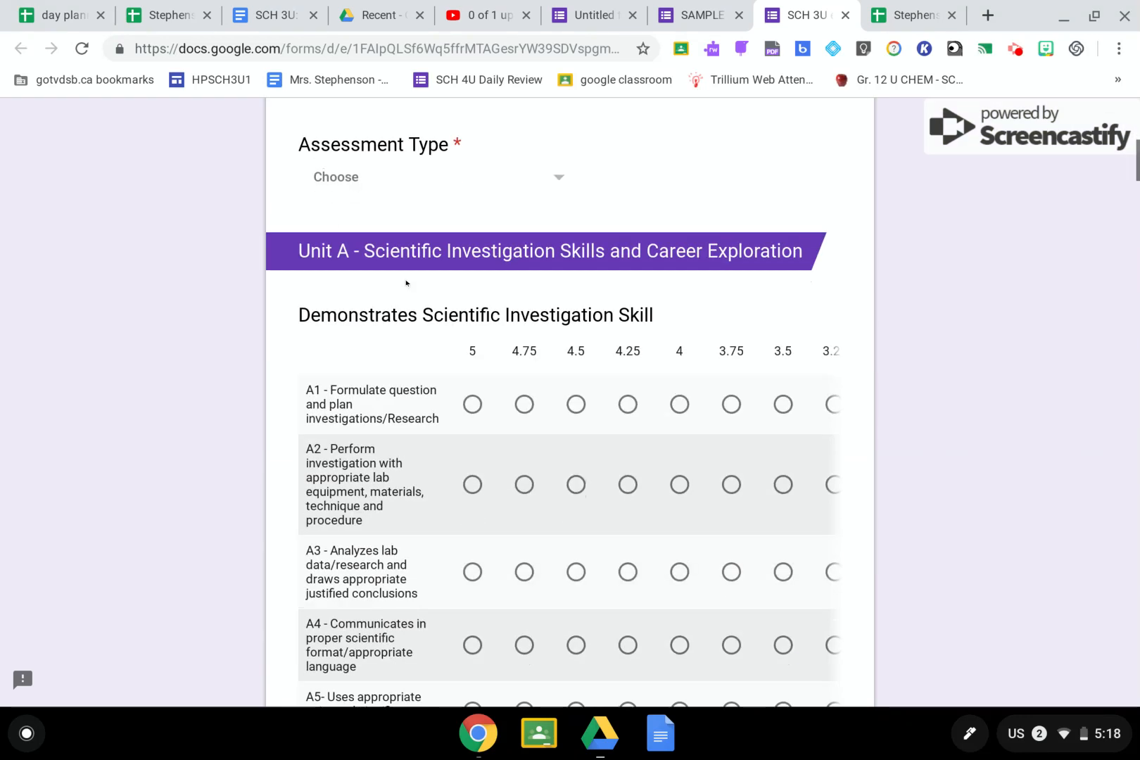
{"action": "left_click", "coordinate": [346, 176]}
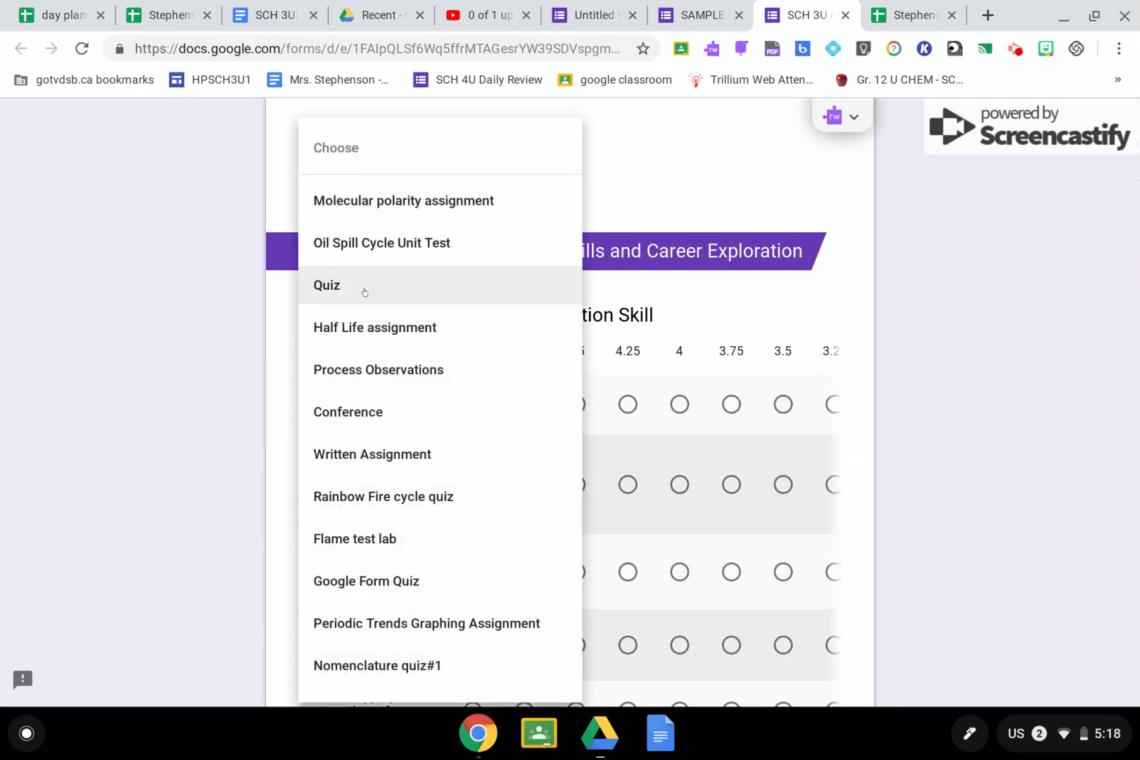
{"action": "left_click", "coordinate": [364, 292]}
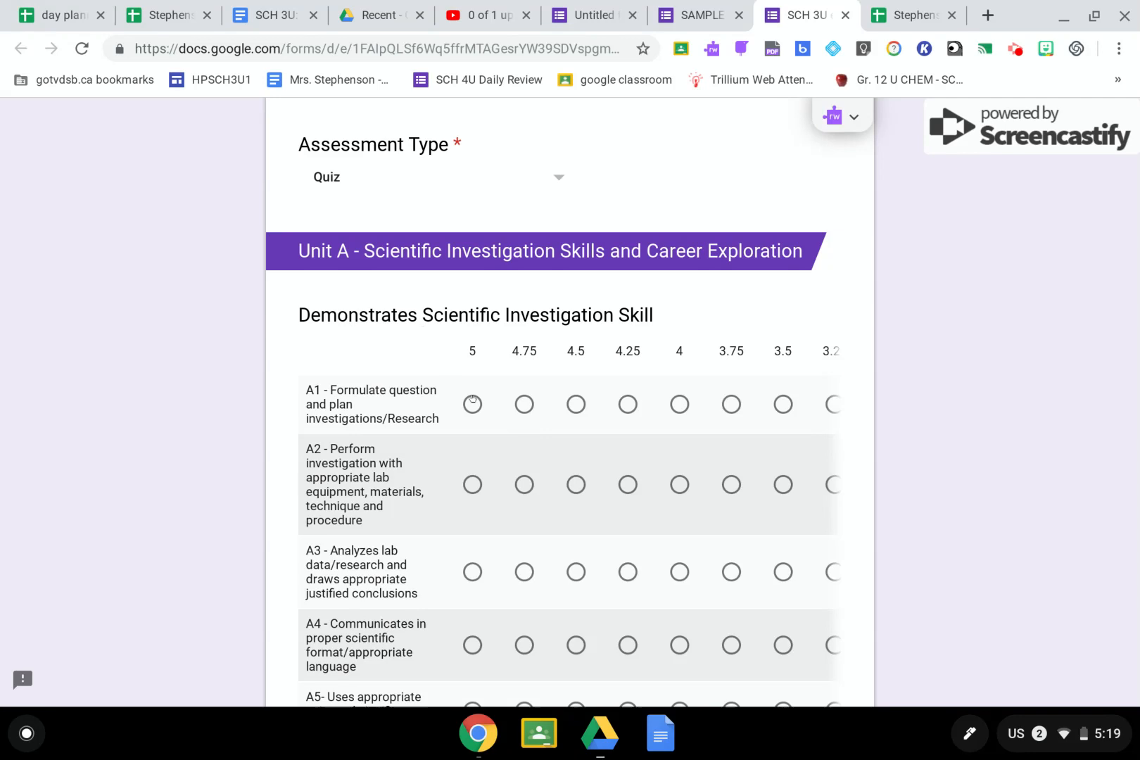
- Rate expectations A1, B1, B5 and B9 at 5
{"action": "left_click", "coordinate": [472, 401]}
{"action": "scroll", "coordinate": [457, 467], "scroll_direction": "down", "scroll_amount": 10}
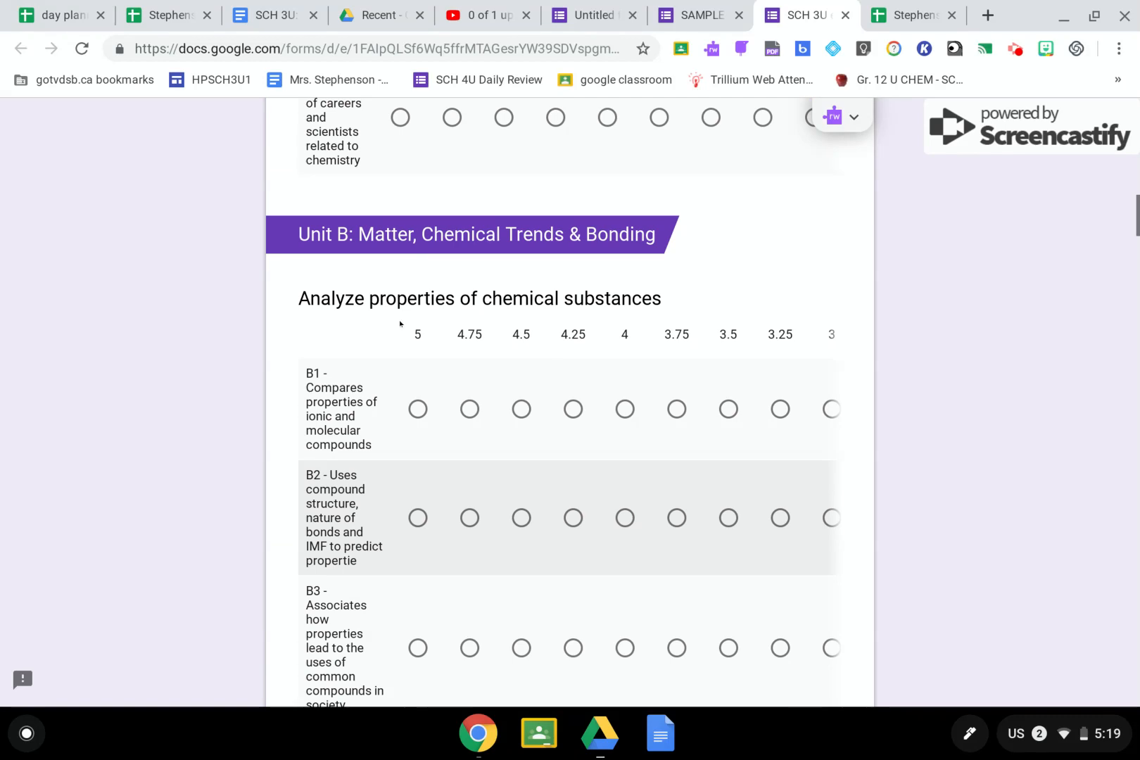
{"action": "left_click", "coordinate": [415, 409]}
{"action": "scroll", "coordinate": [414, 410], "scroll_direction": "down", "scroll_amount": 8}
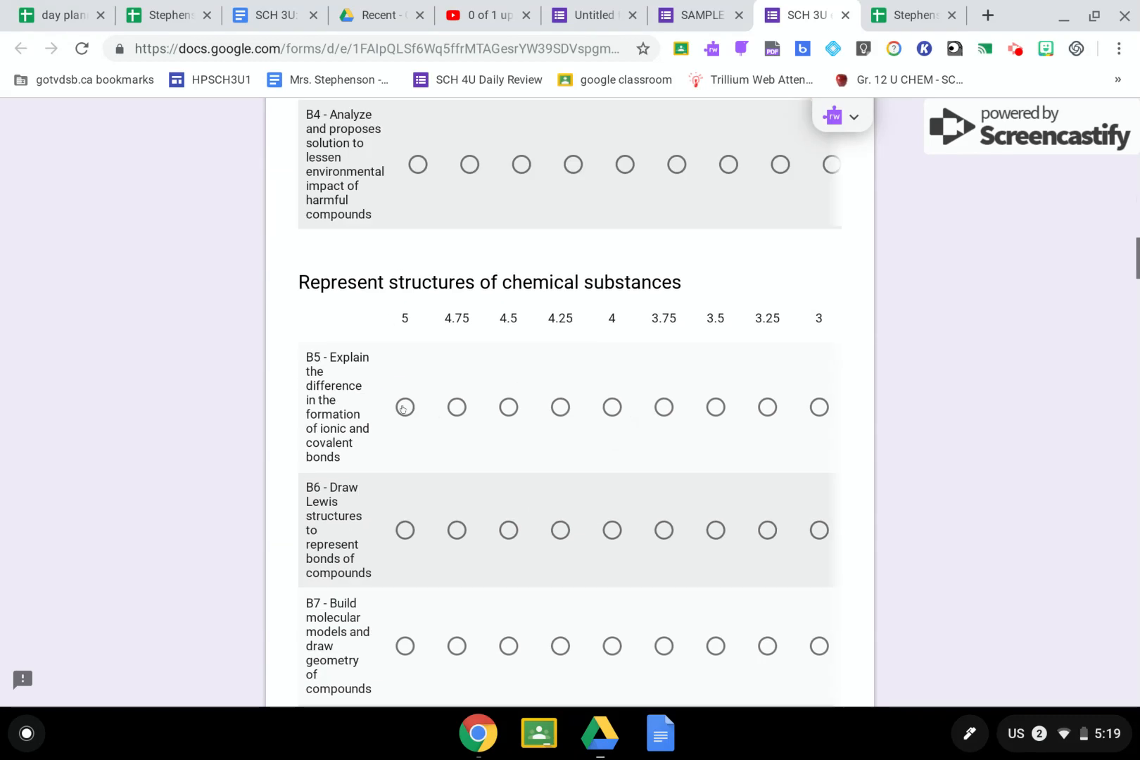
{"action": "left_click", "coordinate": [404, 407]}
{"action": "scroll", "coordinate": [478, 402], "scroll_direction": "down", "scroll_amount": 7}
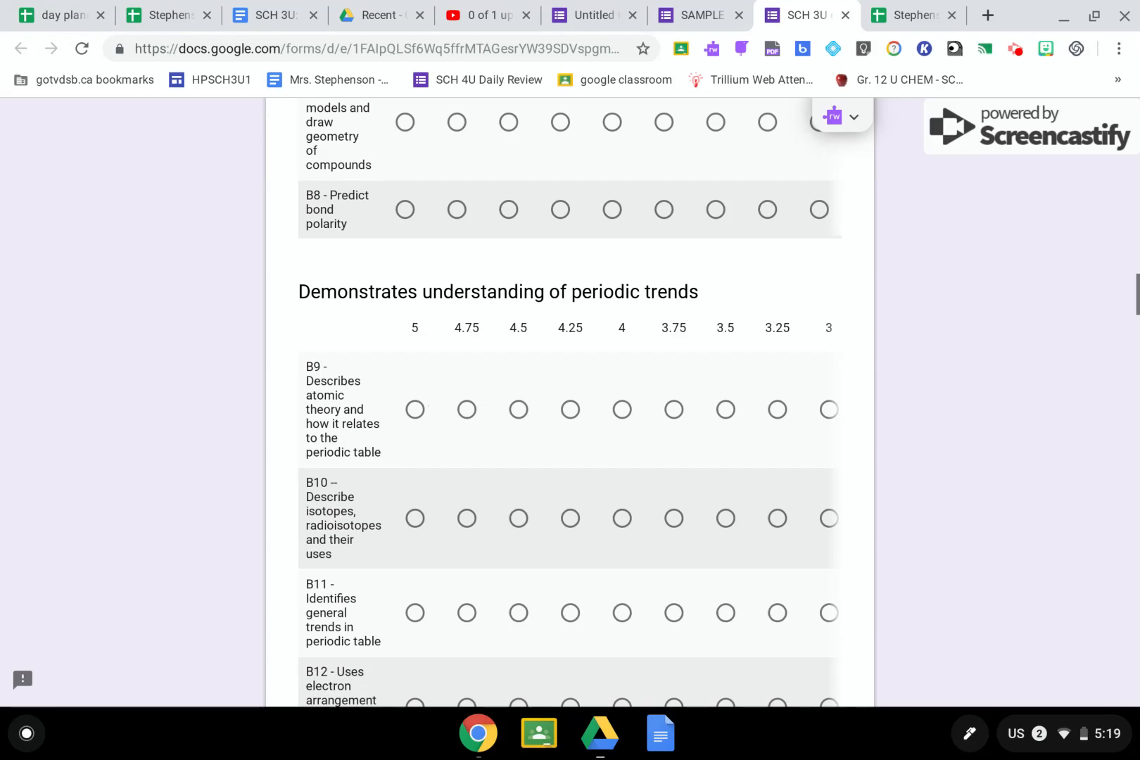
{"action": "left_click", "coordinate": [415, 409]}
- Rate expectations C1 and C5 in Unit C and D1 and D3 in Unit D at 5
{"action": "scroll", "coordinate": [418, 406], "scroll_direction": "down", "scroll_amount": 8}
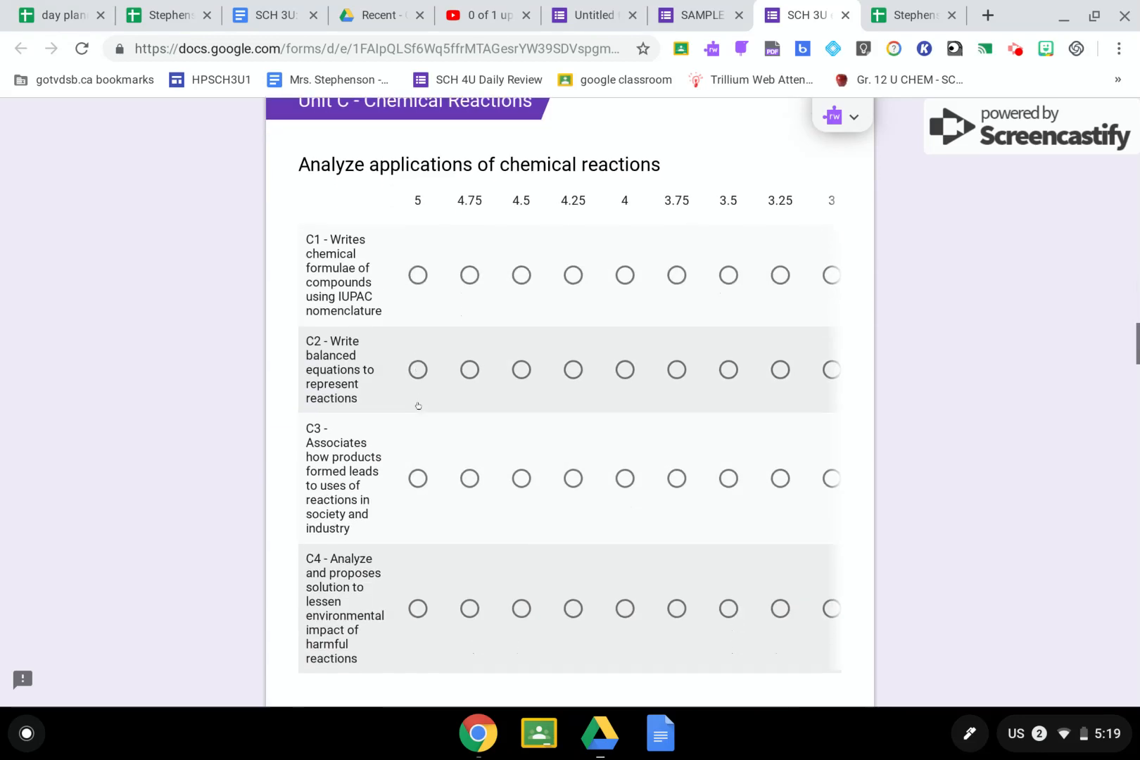
{"action": "left_click", "coordinate": [416, 272]}
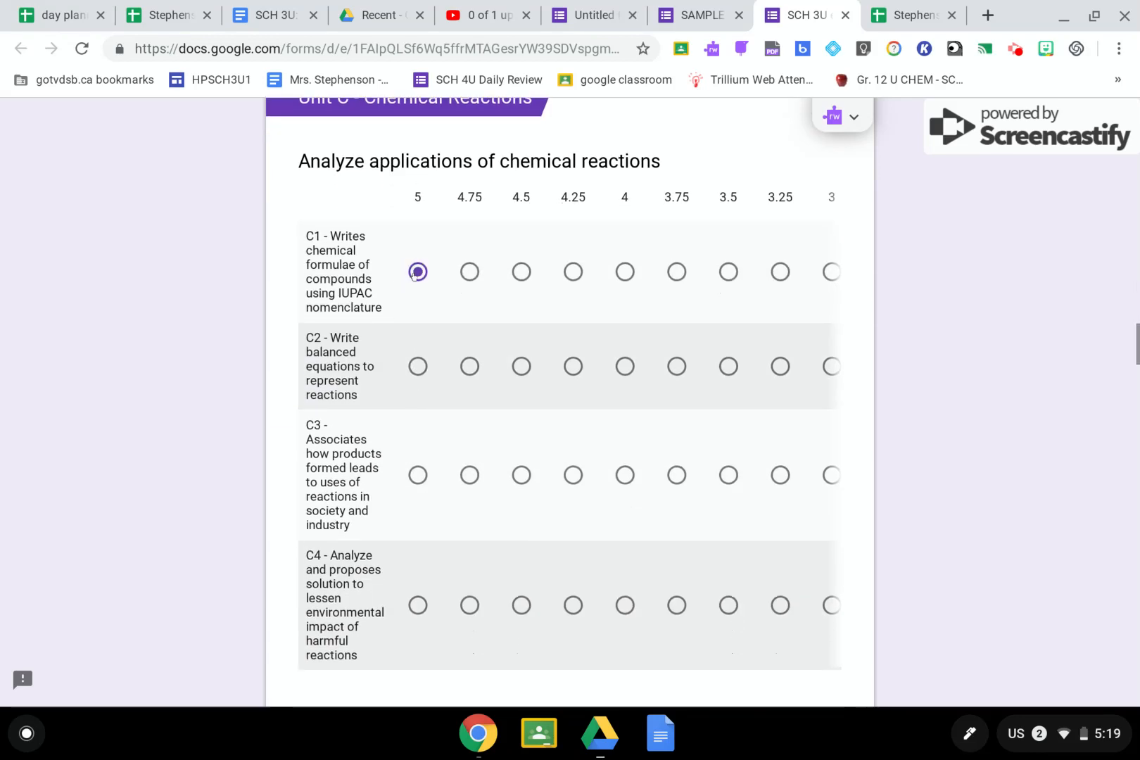
{"action": "scroll", "coordinate": [415, 276], "scroll_direction": "down", "scroll_amount": 8}
{"action": "scroll", "coordinate": [414, 334], "scroll_direction": "up", "scroll_amount": 1}
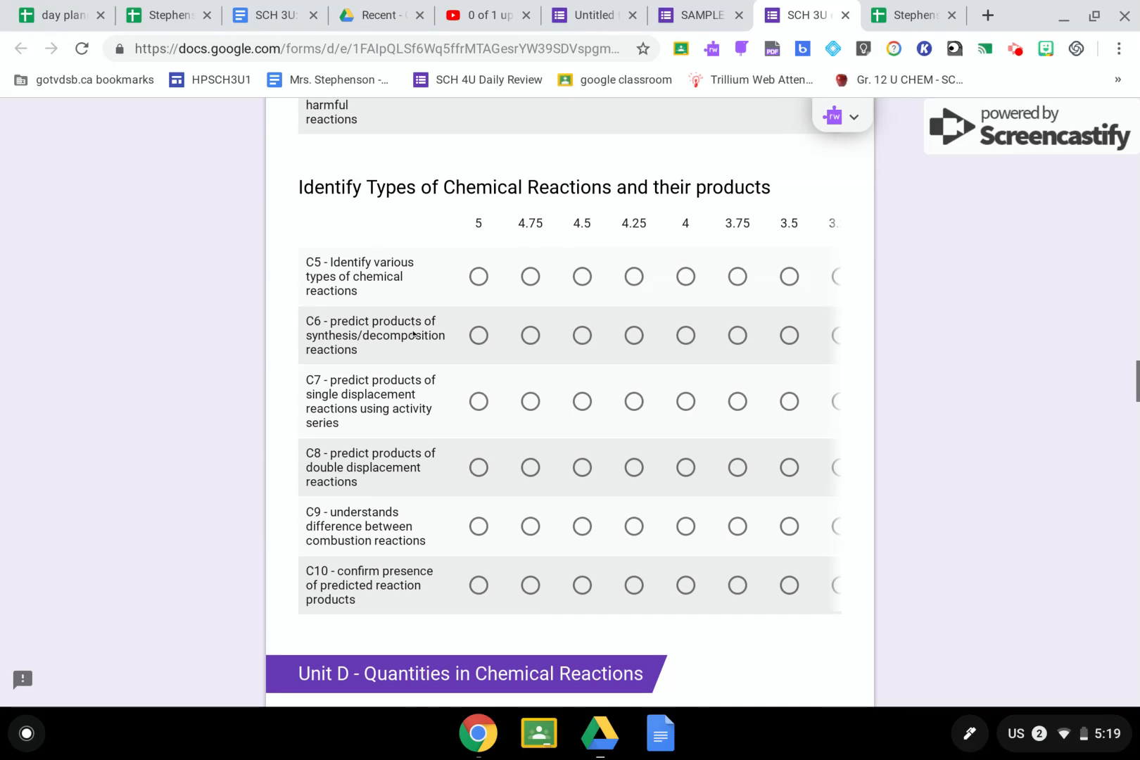
{"action": "left_click", "coordinate": [478, 276]}
{"action": "scroll", "coordinate": [472, 275], "scroll_direction": "down", "scroll_amount": 10}
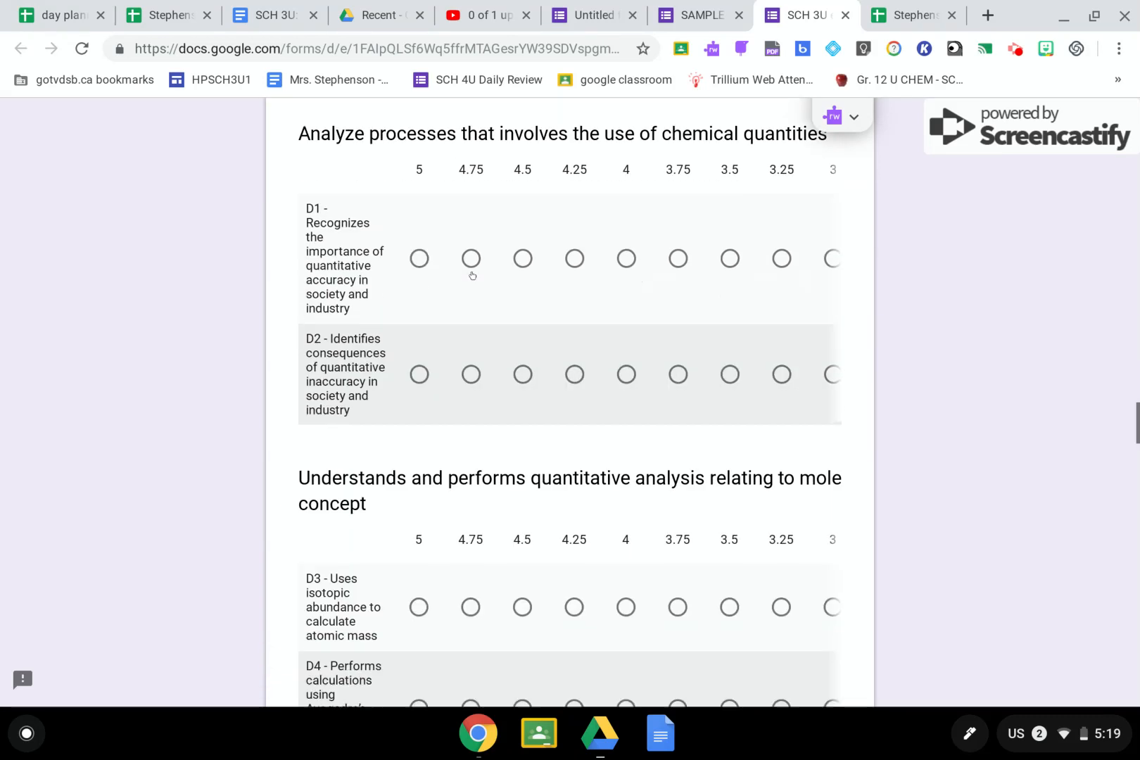
{"action": "left_click", "coordinate": [418, 258]}
{"action": "left_click", "coordinate": [413, 609]}
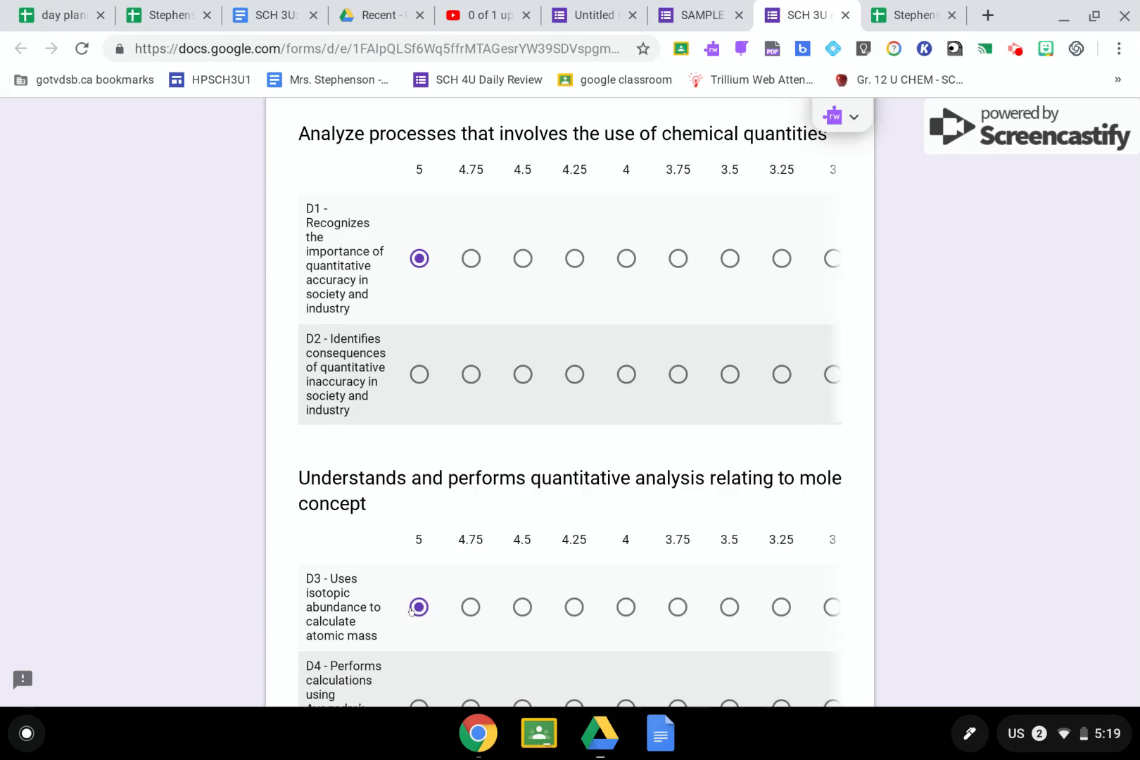
- Rate expectations E1 and E3 in Unit E - Solutions and Solubility at 5
{"action": "scroll", "coordinate": [412, 609], "scroll_direction": "down", "scroll_amount": 7}
{"action": "scroll", "coordinate": [440, 434], "scroll_direction": "down", "scroll_amount": 6}
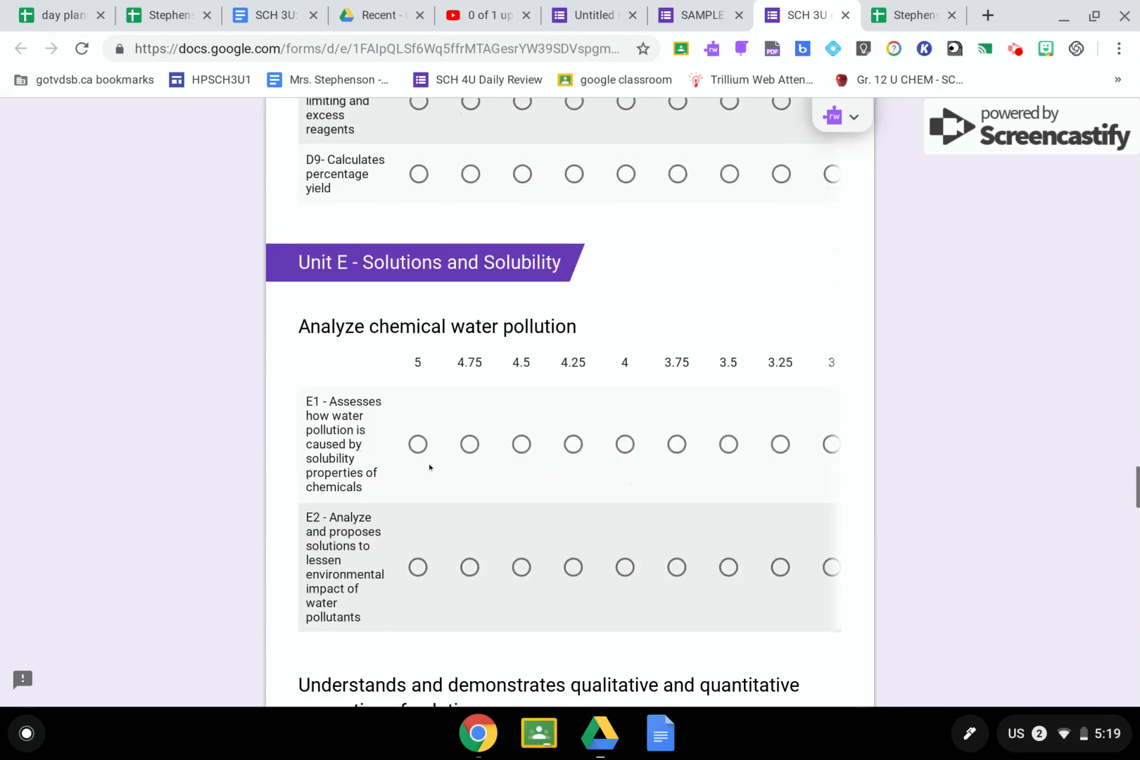
{"action": "left_click", "coordinate": [417, 440]}
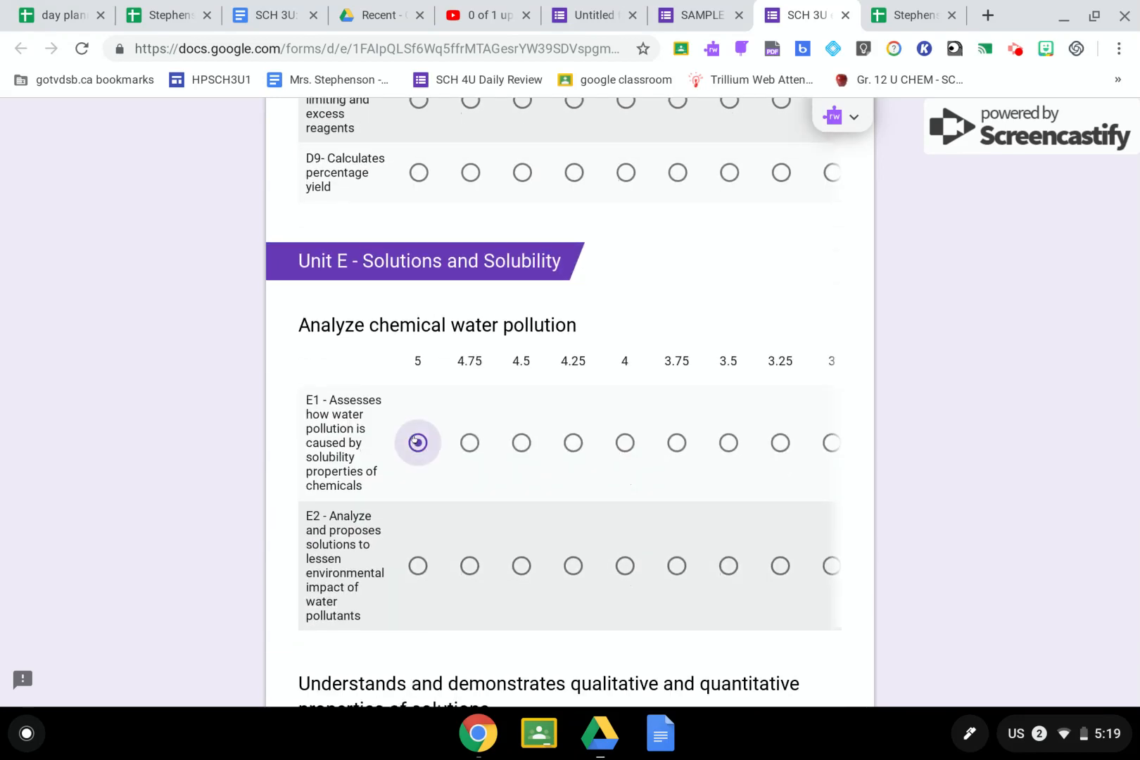
{"action": "scroll", "coordinate": [424, 615], "scroll_direction": "down", "scroll_amount": 1}
{"action": "scroll", "coordinate": [422, 591], "scroll_direction": "down", "scroll_amount": 3}
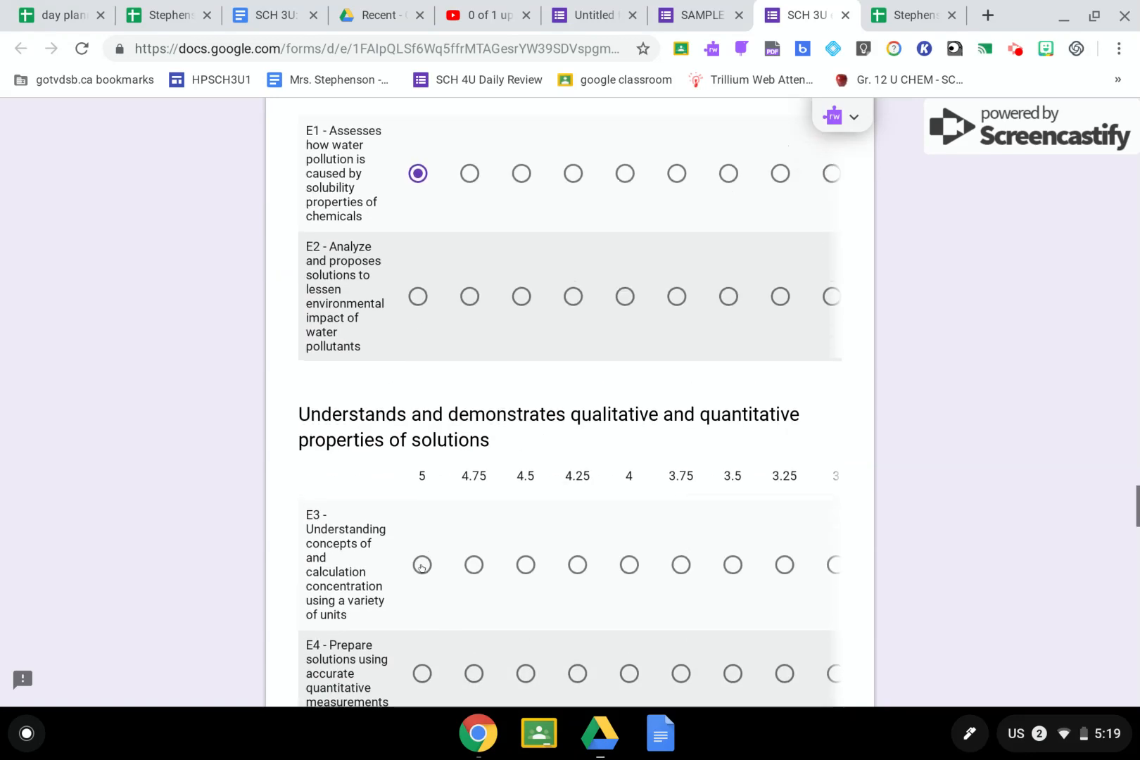
{"action": "left_click", "coordinate": [421, 562]}
- Rate expectations F1 and F4 in Unit F - Gases and Atmospheric Chemistry at 5
{"action": "scroll", "coordinate": [422, 565], "scroll_direction": "down", "scroll_amount": 5}
{"action": "scroll", "coordinate": [421, 566], "scroll_direction": "down", "scroll_amount": 10}
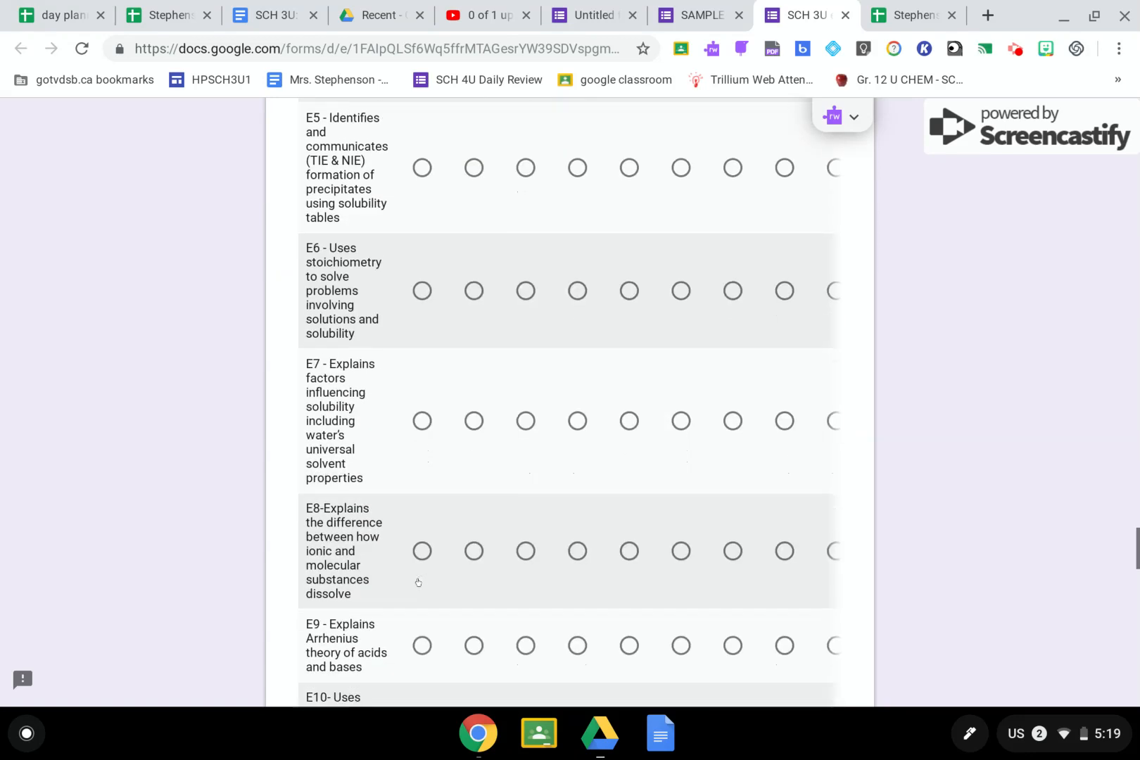
{"action": "scroll", "coordinate": [421, 581], "scroll_direction": "up", "scroll_amount": 1}
{"action": "scroll", "coordinate": [424, 598], "scroll_direction": "down", "scroll_amount": 6}
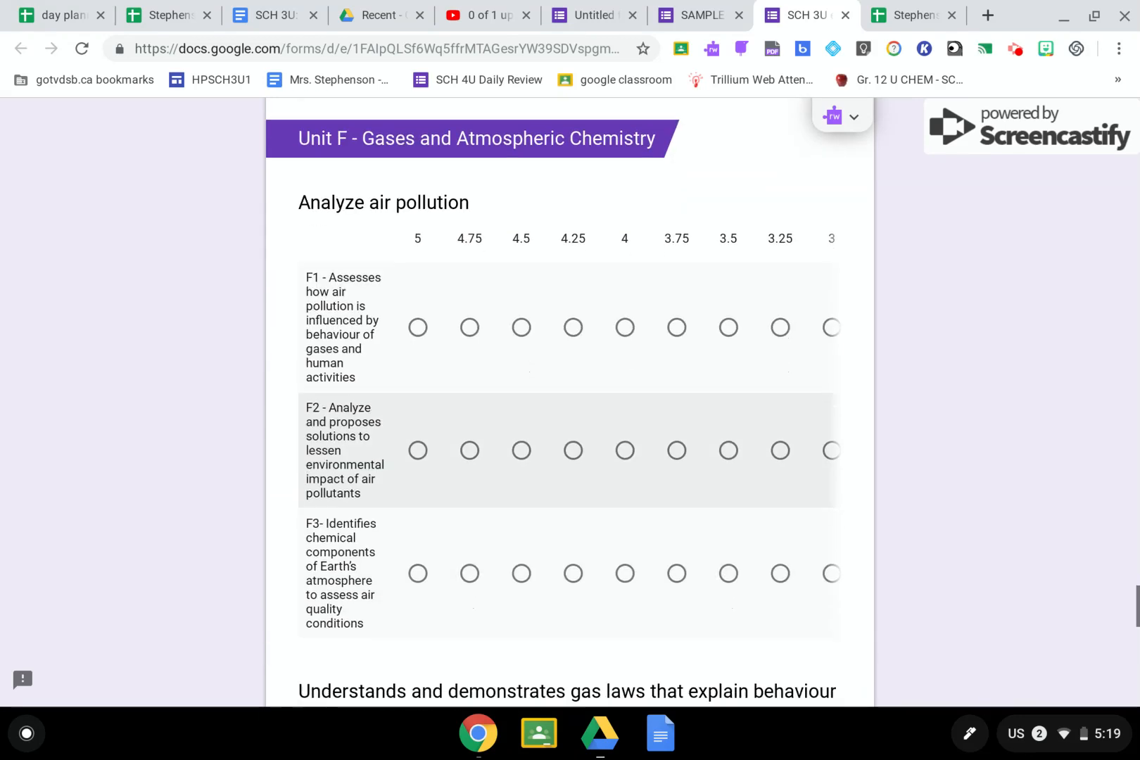
{"action": "left_click", "coordinate": [417, 309]}
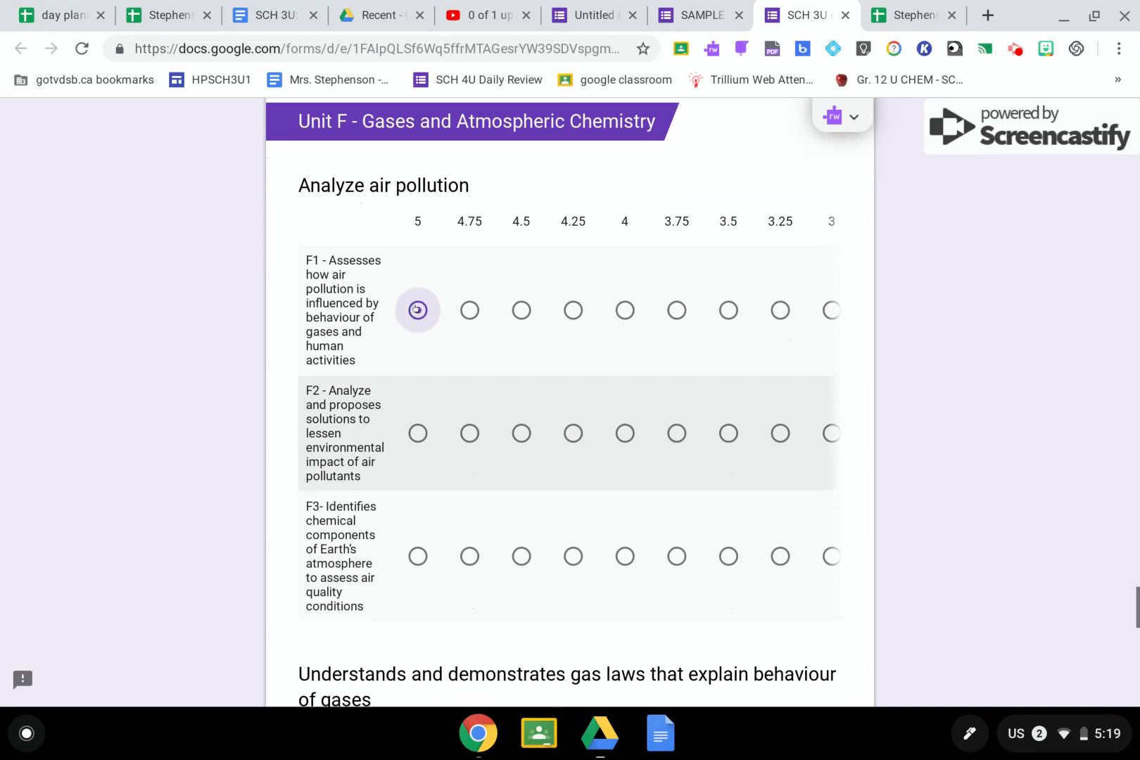
{"action": "scroll", "coordinate": [416, 308], "scroll_direction": "down", "scroll_amount": 9}
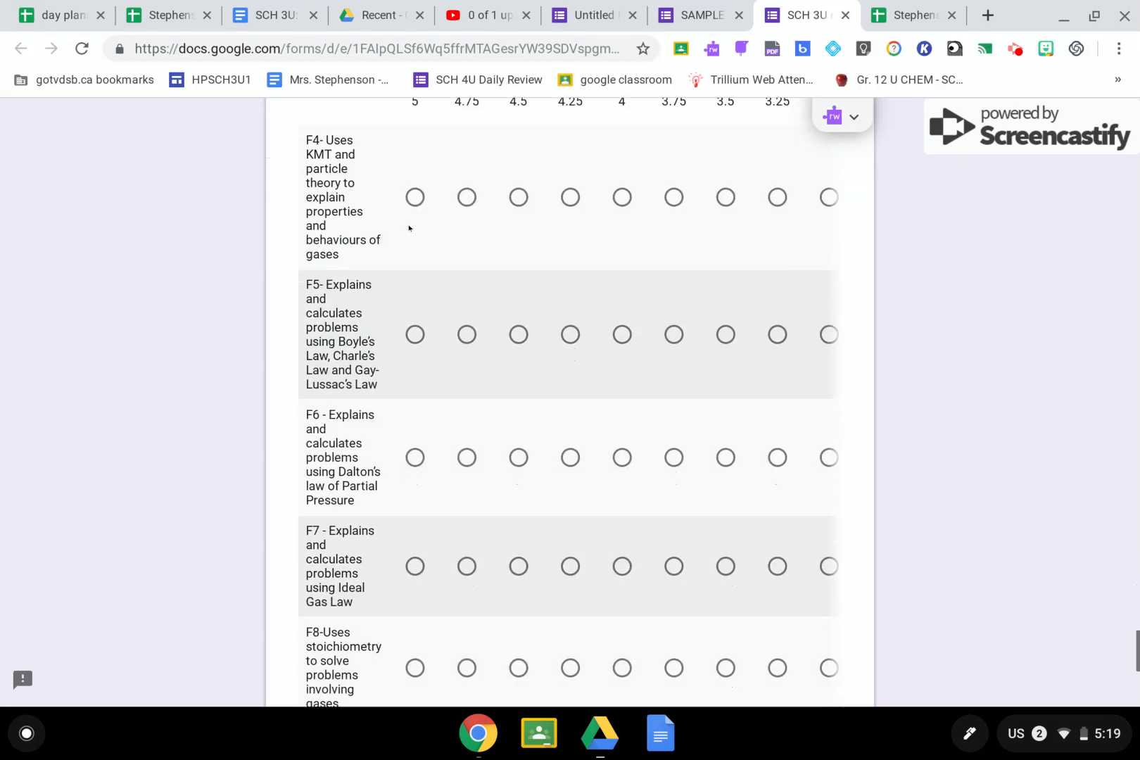
{"action": "left_click", "coordinate": [414, 197]}
- Rate expectation F9 at 5 and submit the form response
{"action": "scroll", "coordinate": [413, 197], "scroll_direction": "down", "scroll_amount": 5}
{"action": "scroll", "coordinate": [413, 197], "scroll_direction": "up", "scroll_amount": 8}
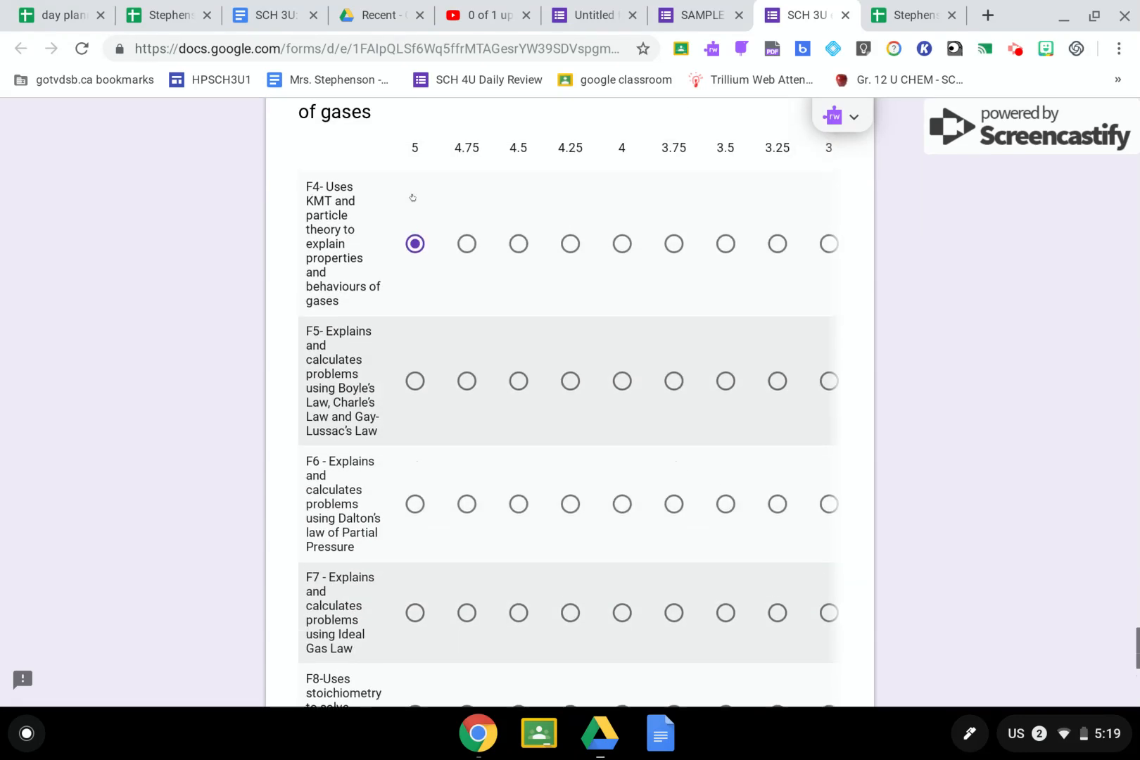
{"action": "scroll", "coordinate": [412, 197], "scroll_direction": "down", "scroll_amount": 10}
{"action": "scroll", "coordinate": [413, 197], "scroll_direction": "up", "scroll_amount": 1}
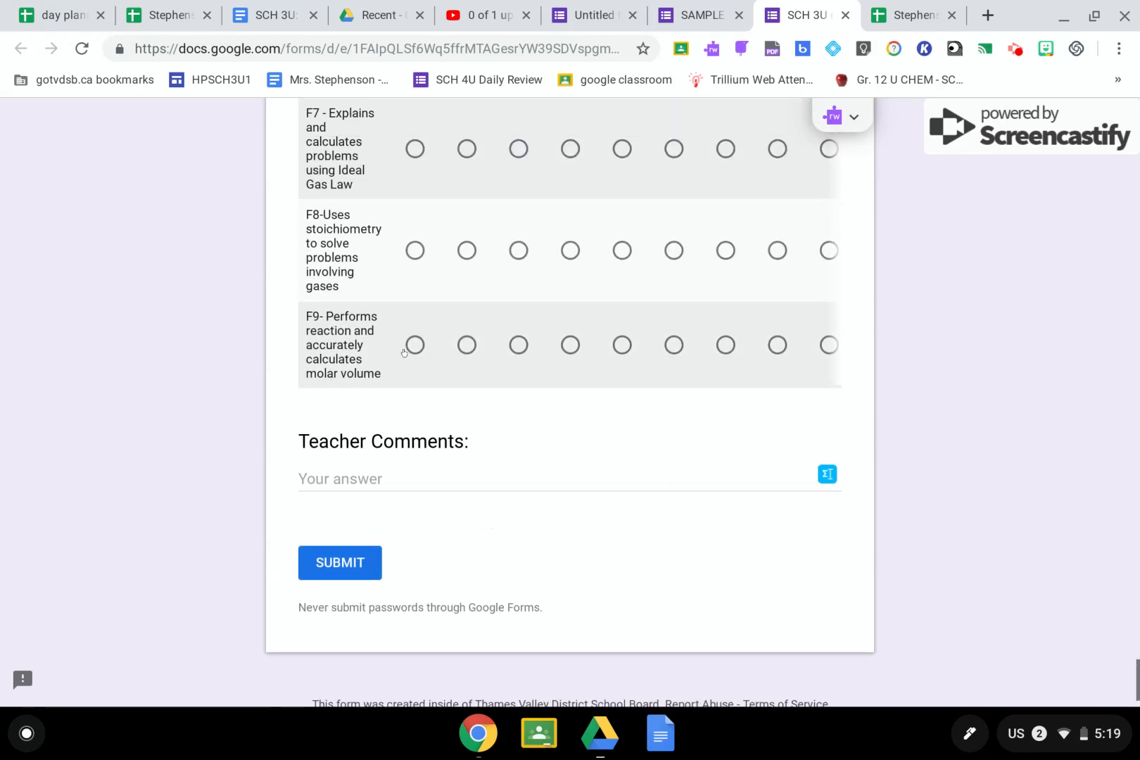
{"action": "left_click", "coordinate": [412, 341]}
{"action": "left_click", "coordinate": [343, 562]}
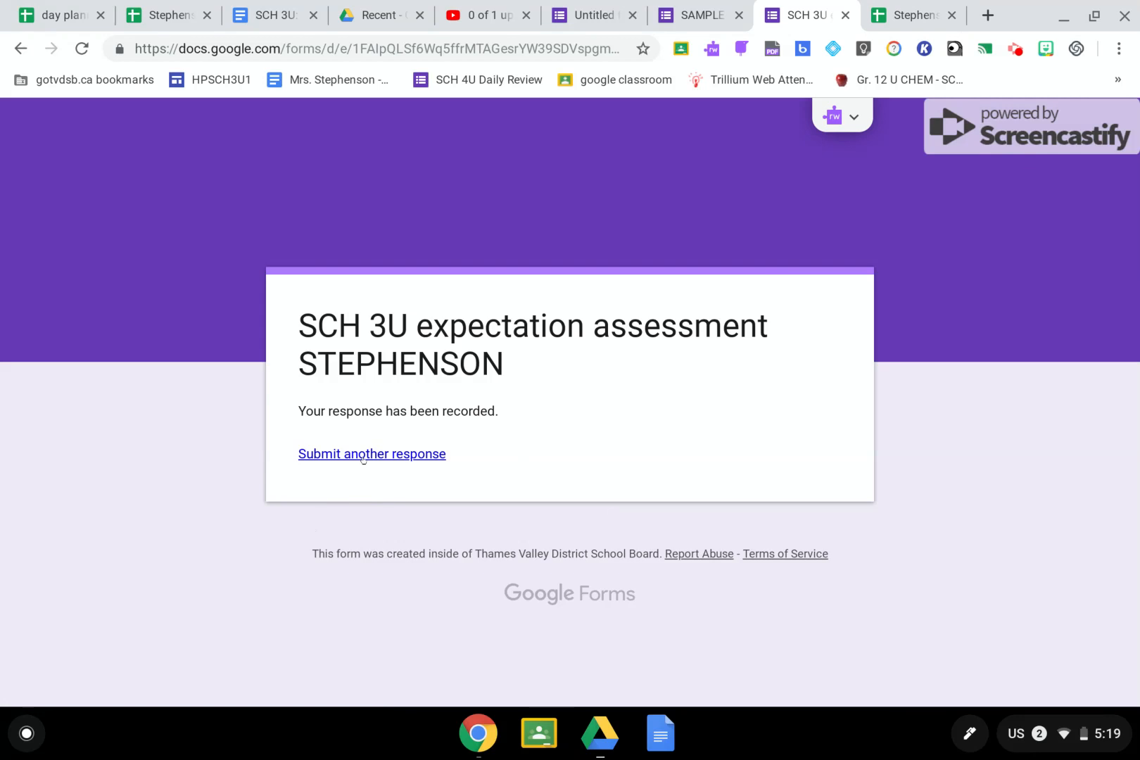
- Switch to the template spreadsheet and re-enter the Input! reference in the query formula in cell A3 of the Student 1 sheet
{"action": "left_click", "coordinate": [907, 15]}
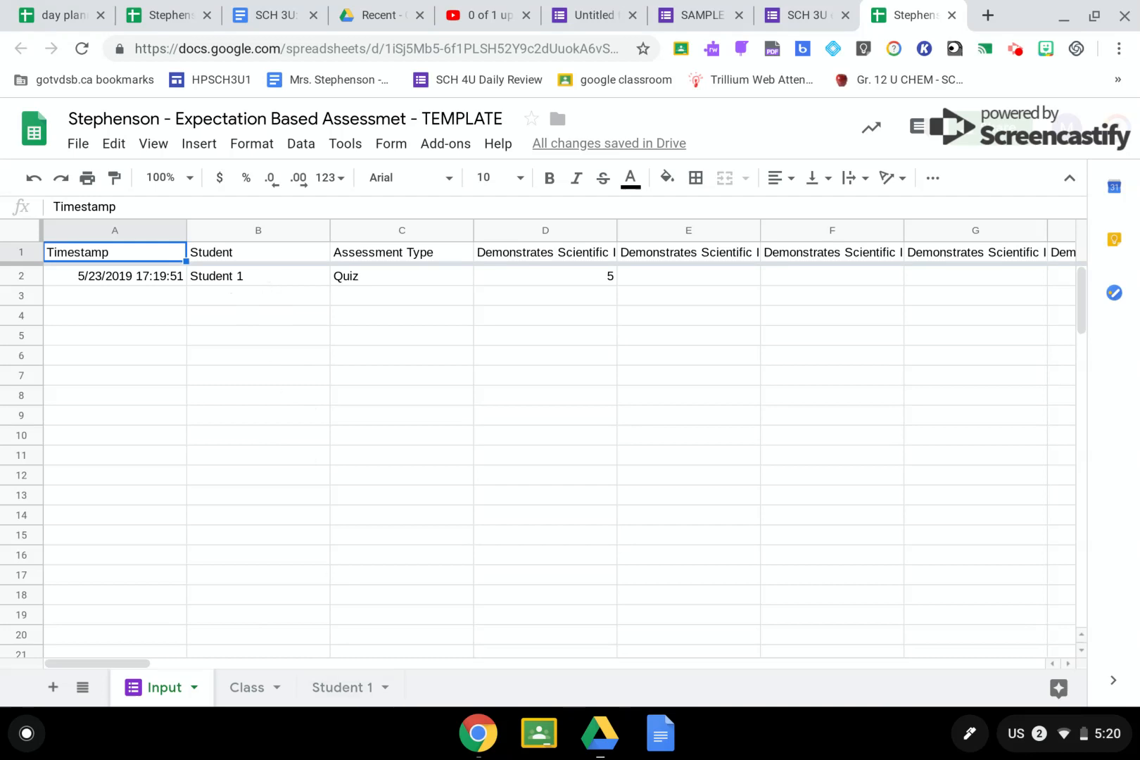
{"action": "left_click", "coordinate": [340, 688]}
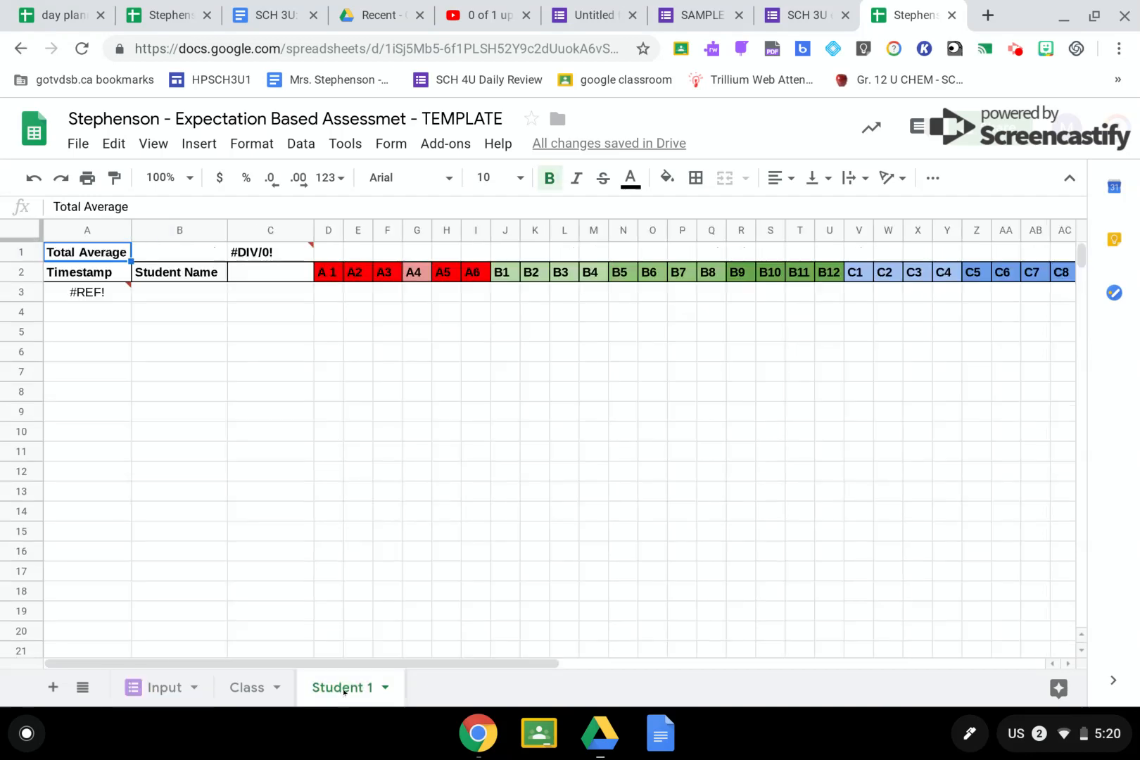
{"action": "left_click", "coordinate": [90, 293]}
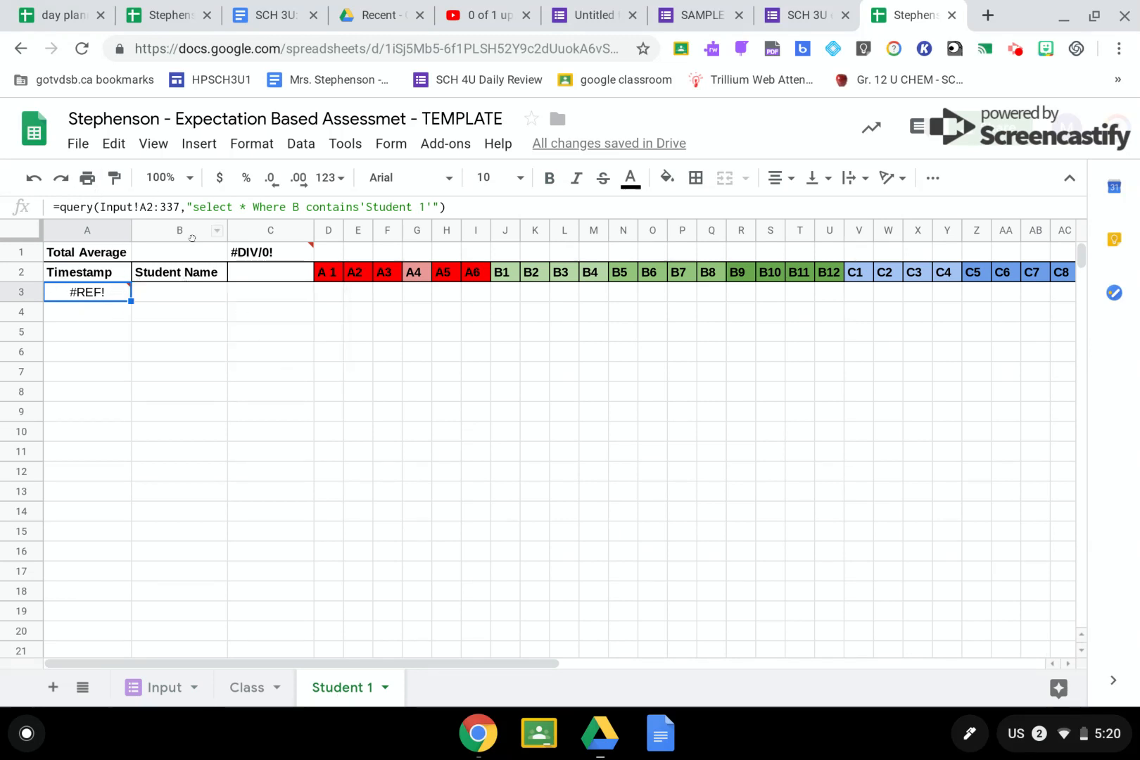
{"action": "left_click", "coordinate": [139, 206]}
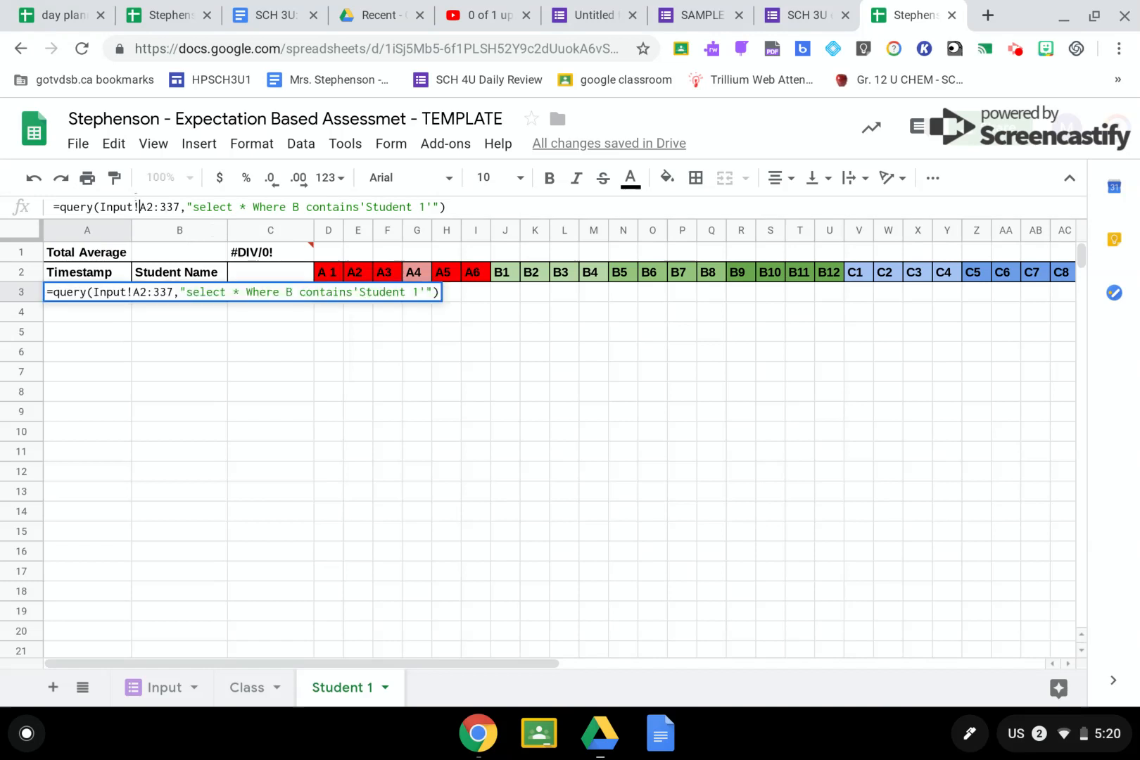
{"action": "left_click_drag", "start_coordinate": [139, 206], "coordinate": [99, 206]}
{"action": "type", "text": "In"}
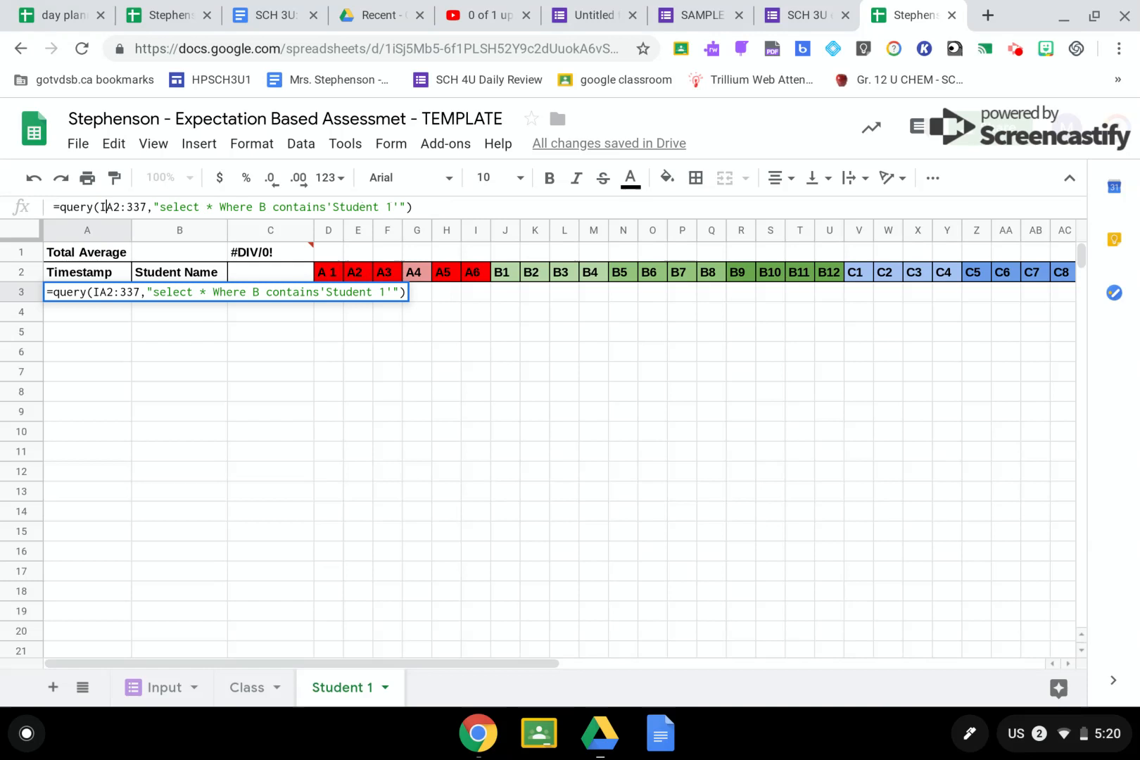
{"action": "type", "text": "put"}
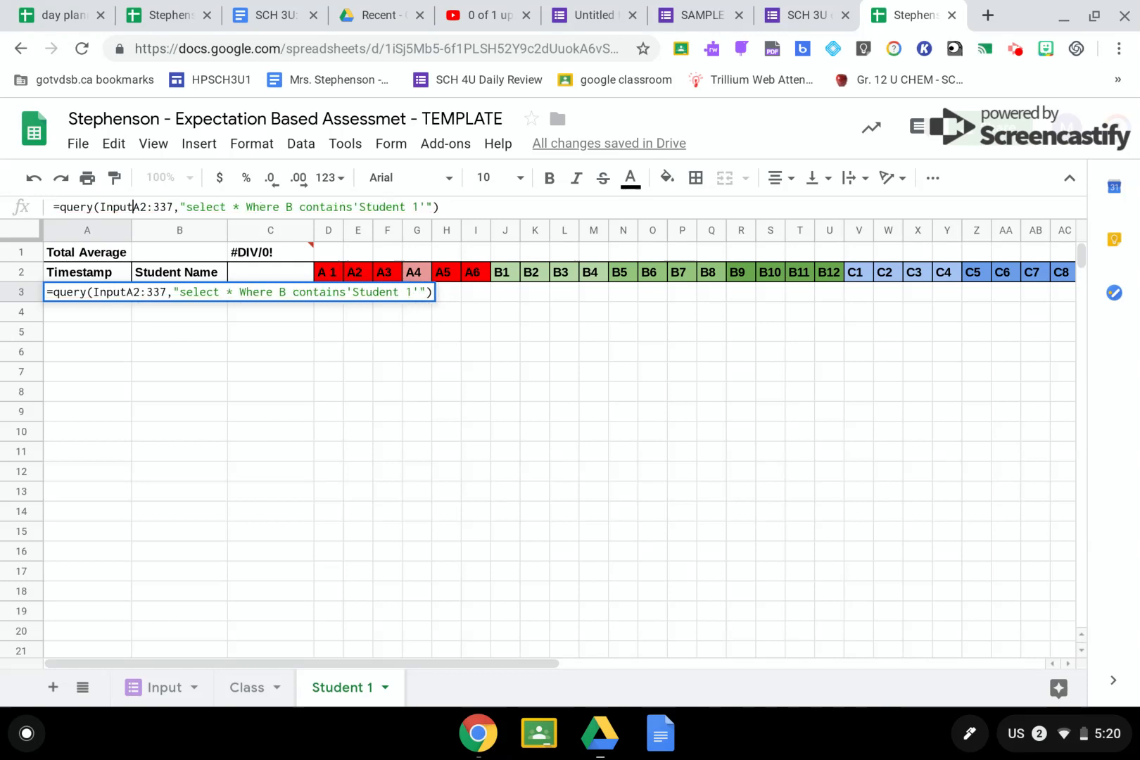
{"action": "type", "text": "!"}
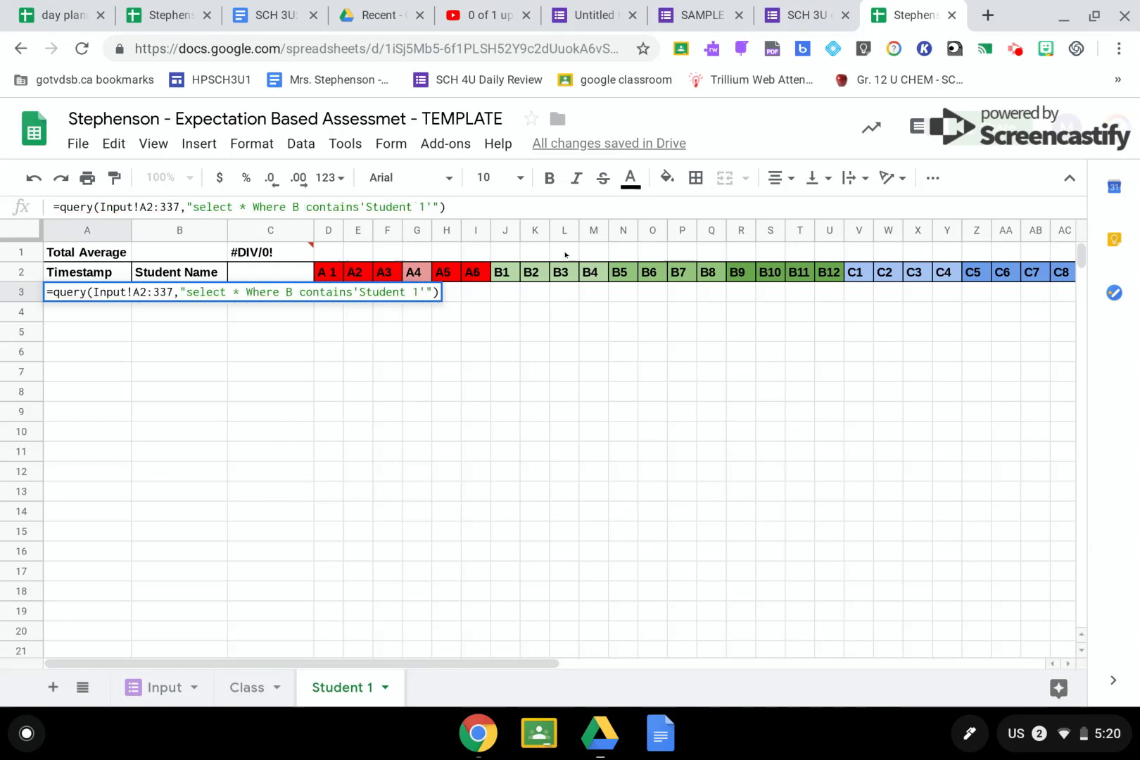
{"action": "left_click", "coordinate": [514, 201]}
{"action": "left_click", "coordinate": [123, 313]}
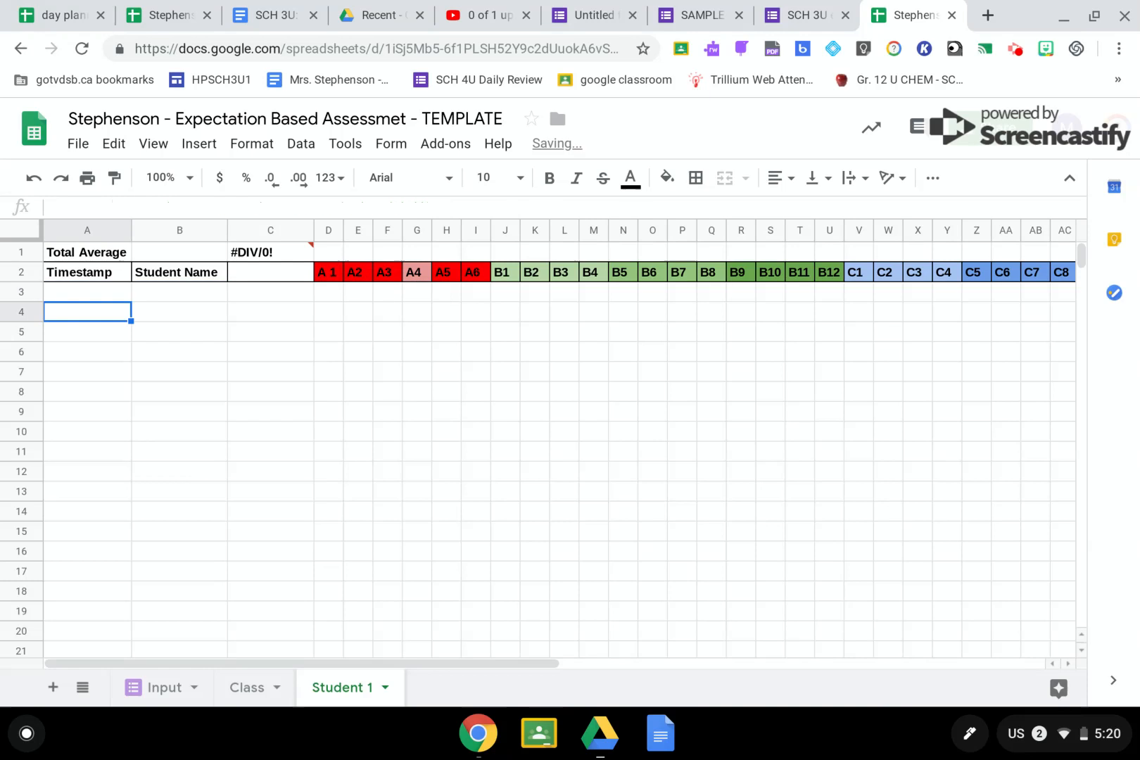
- Examine the Input! reference in A3's query formula and the scores across all expectation columns of the Student 1 sheet
{"action": "left_click", "coordinate": [97, 295]}
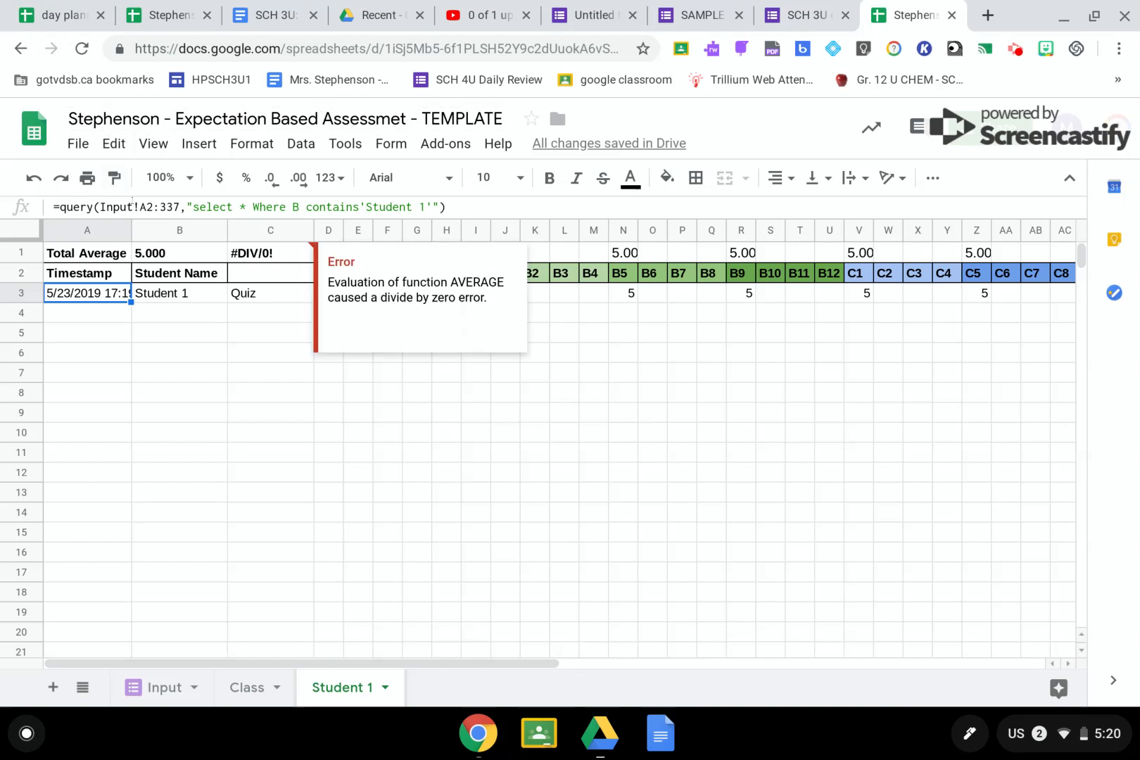
{"action": "left_click_drag", "start_coordinate": [140, 207], "coordinate": [96, 205]}
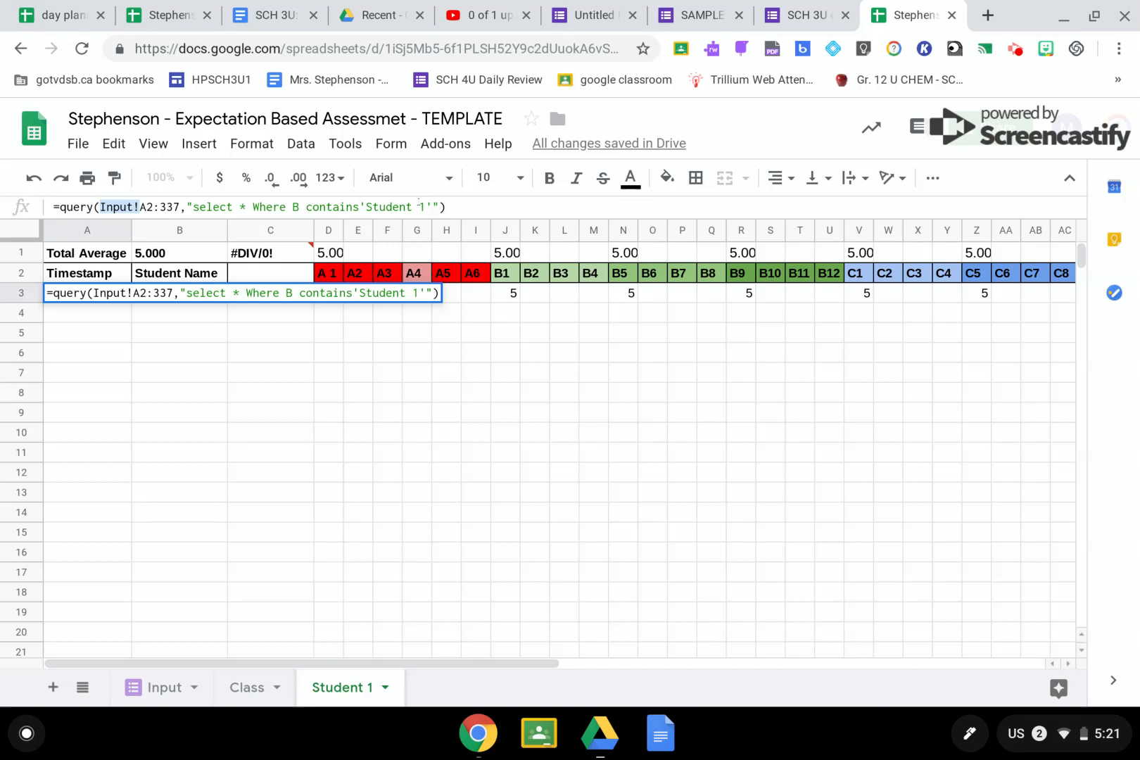
{"action": "left_click", "coordinate": [271, 461]}
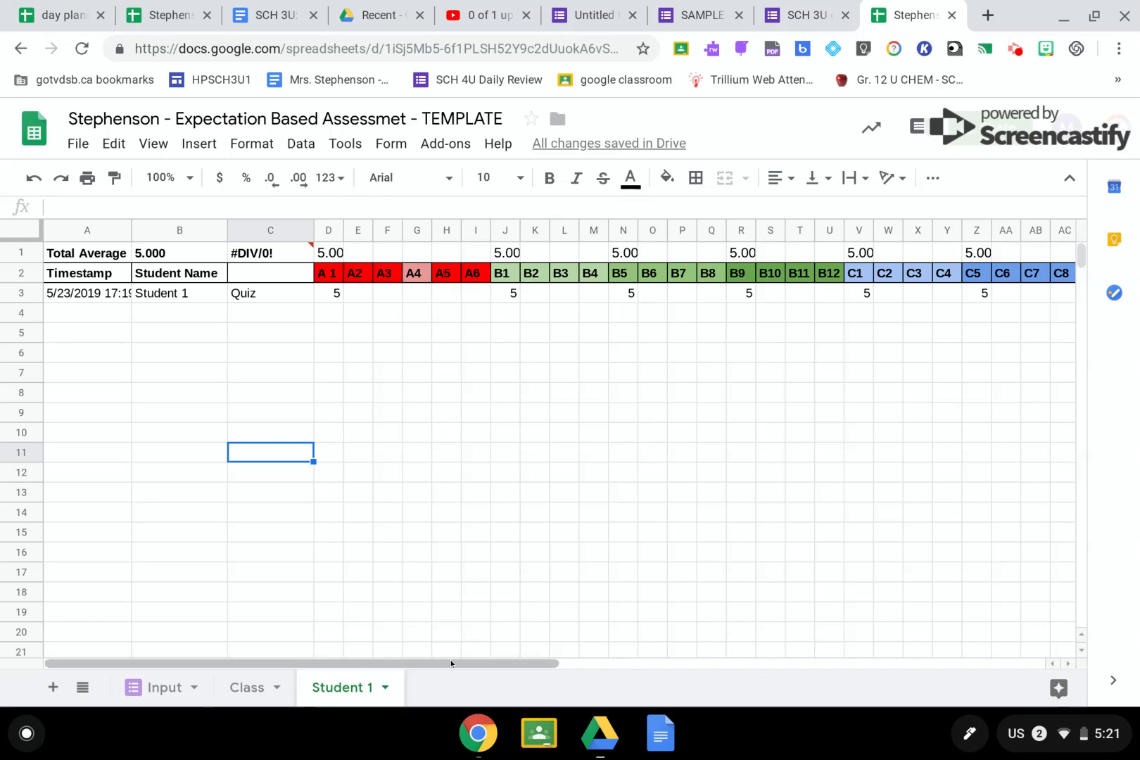
{"action": "left_click_drag", "start_coordinate": [451, 665], "coordinate": [613, 664]}
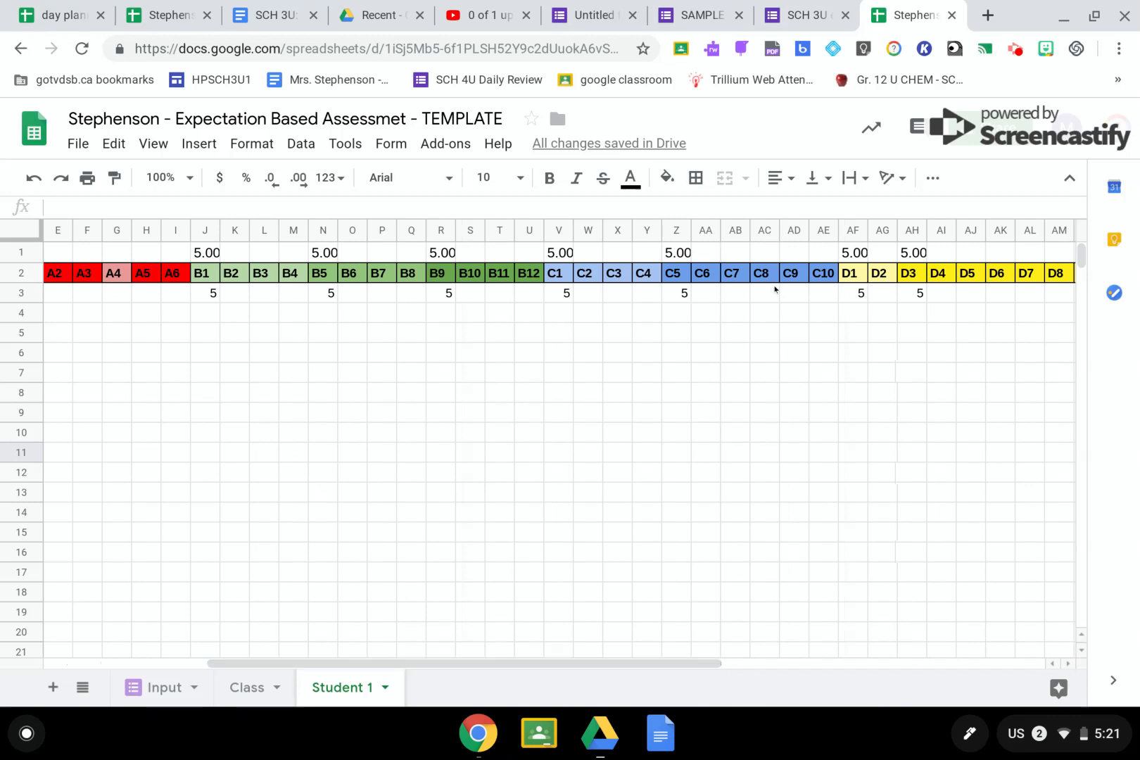
{"action": "left_click_drag", "start_coordinate": [555, 661], "coordinate": [961, 685]}
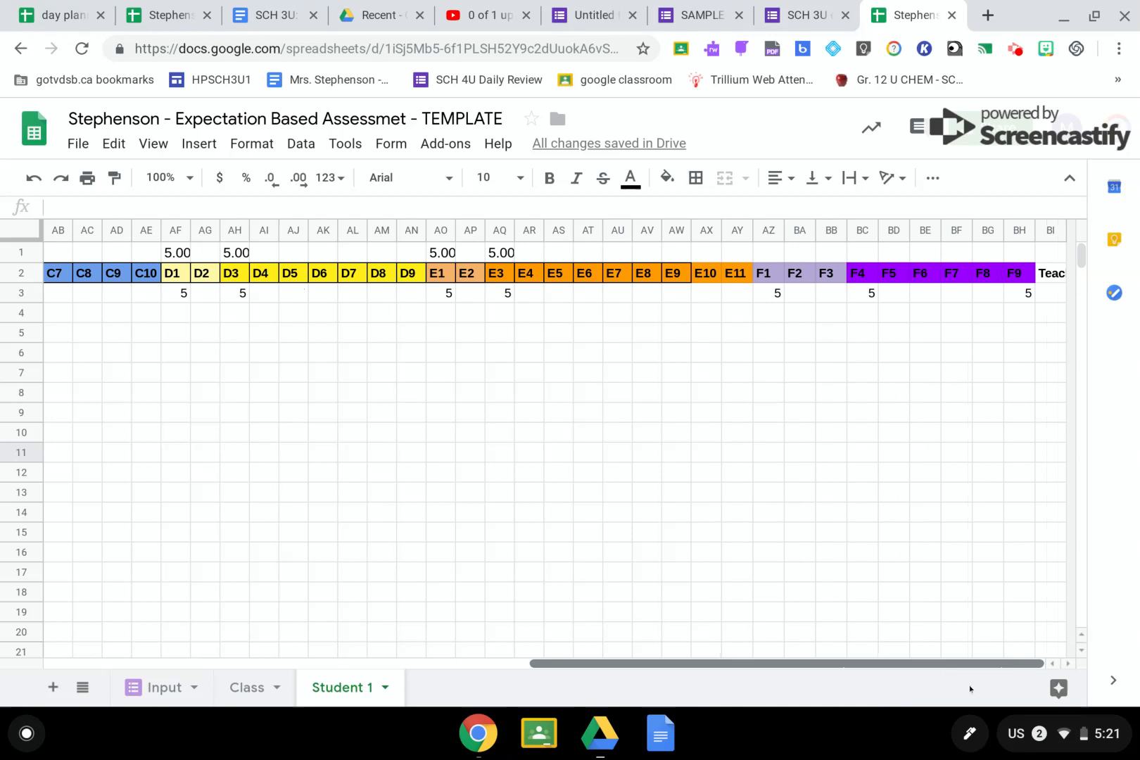
{"action": "left_click_drag", "start_coordinate": [968, 684], "coordinate": [38, 650]}
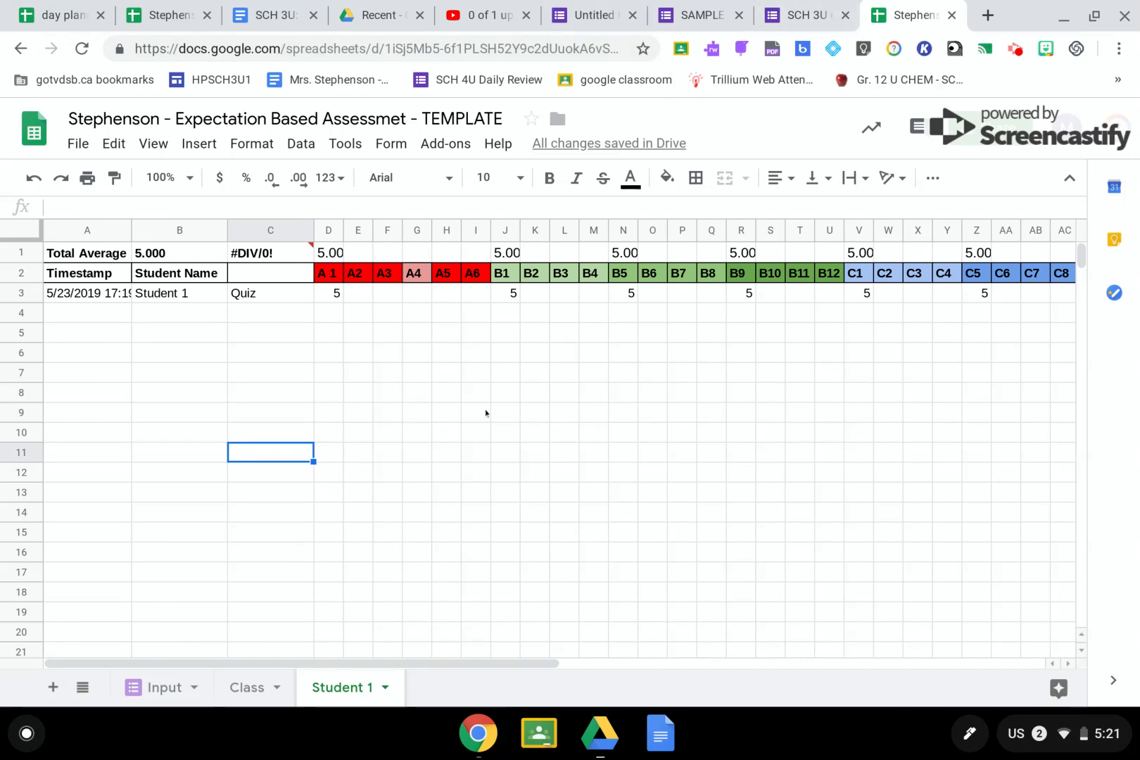
{"action": "left_click", "coordinate": [1016, 49]}
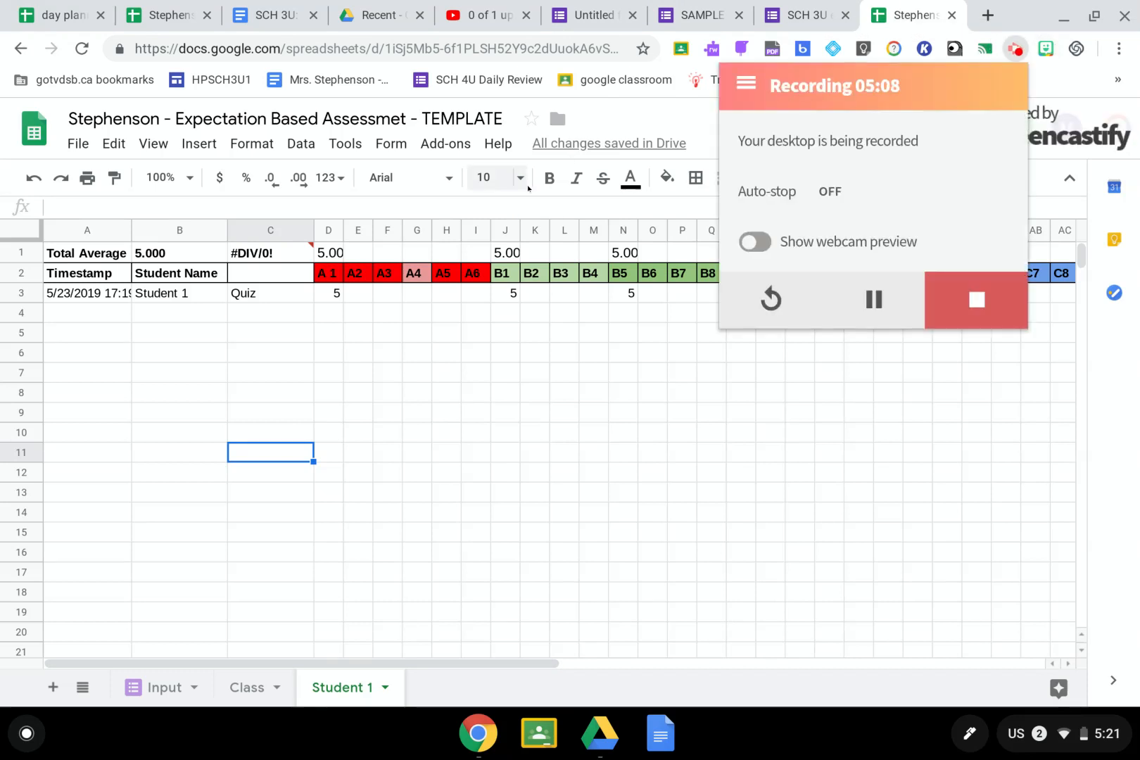
{"action": "left_click", "coordinate": [870, 303]}
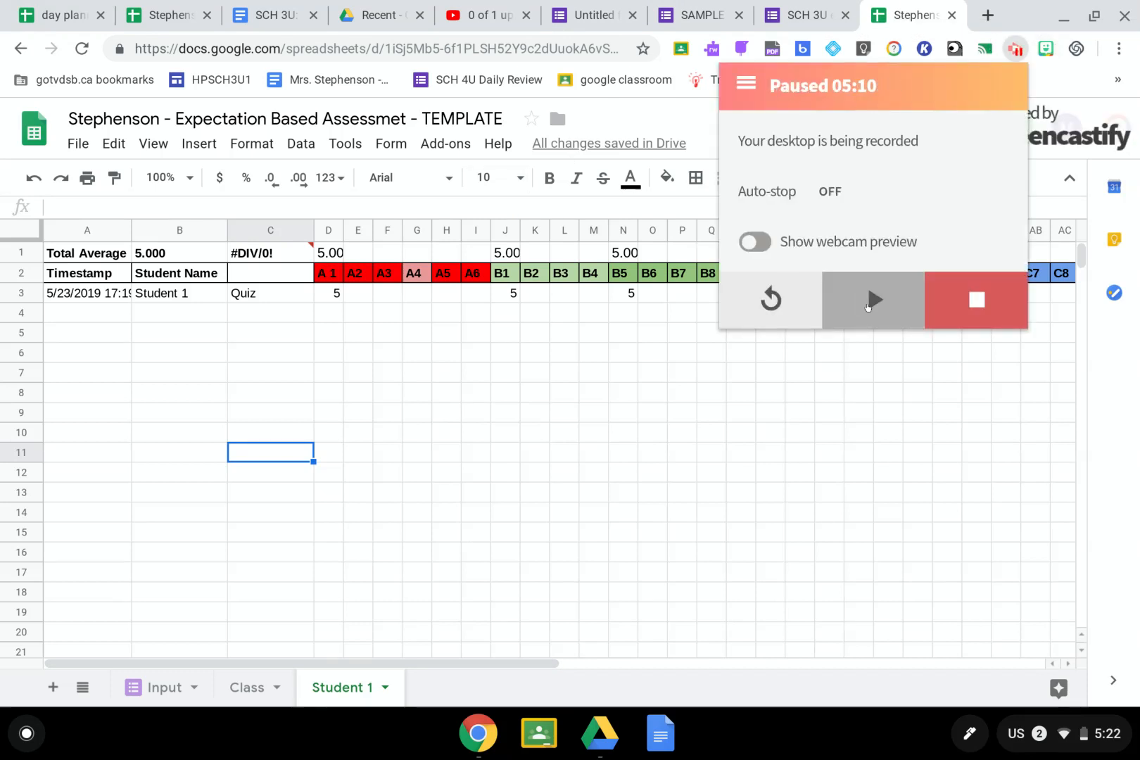
{"action": "left_click", "coordinate": [867, 304]}
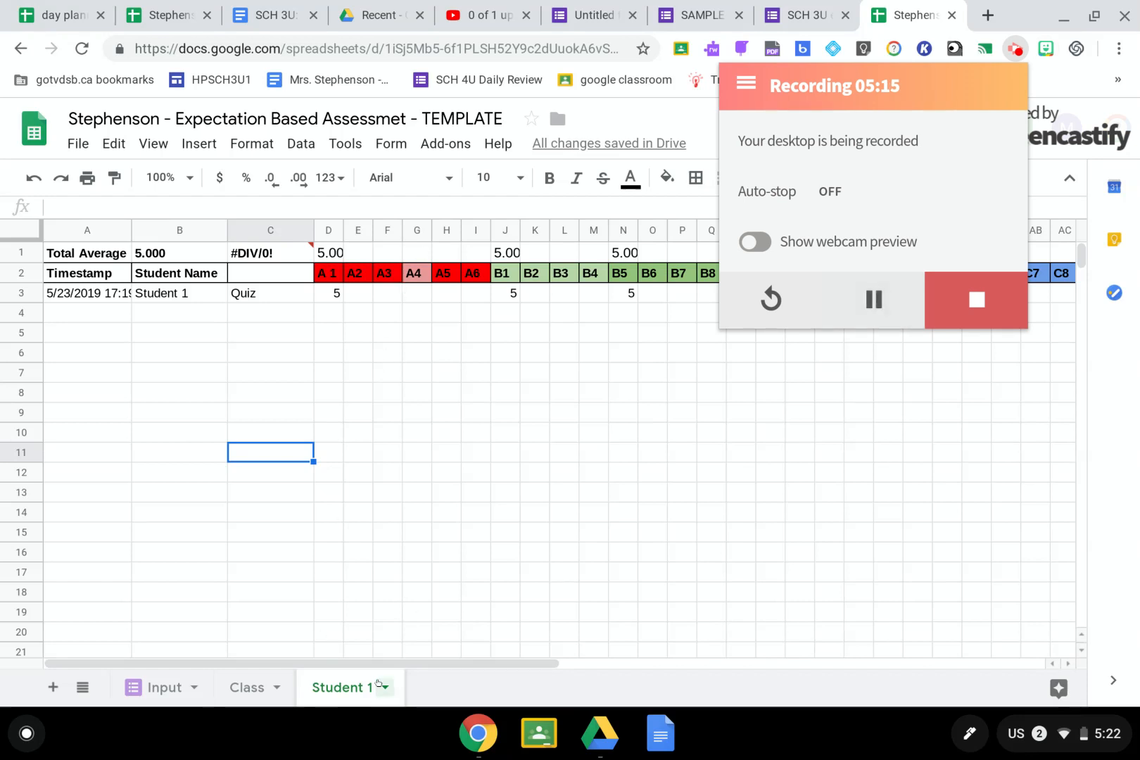
{"action": "left_click", "coordinate": [1029, 406]}
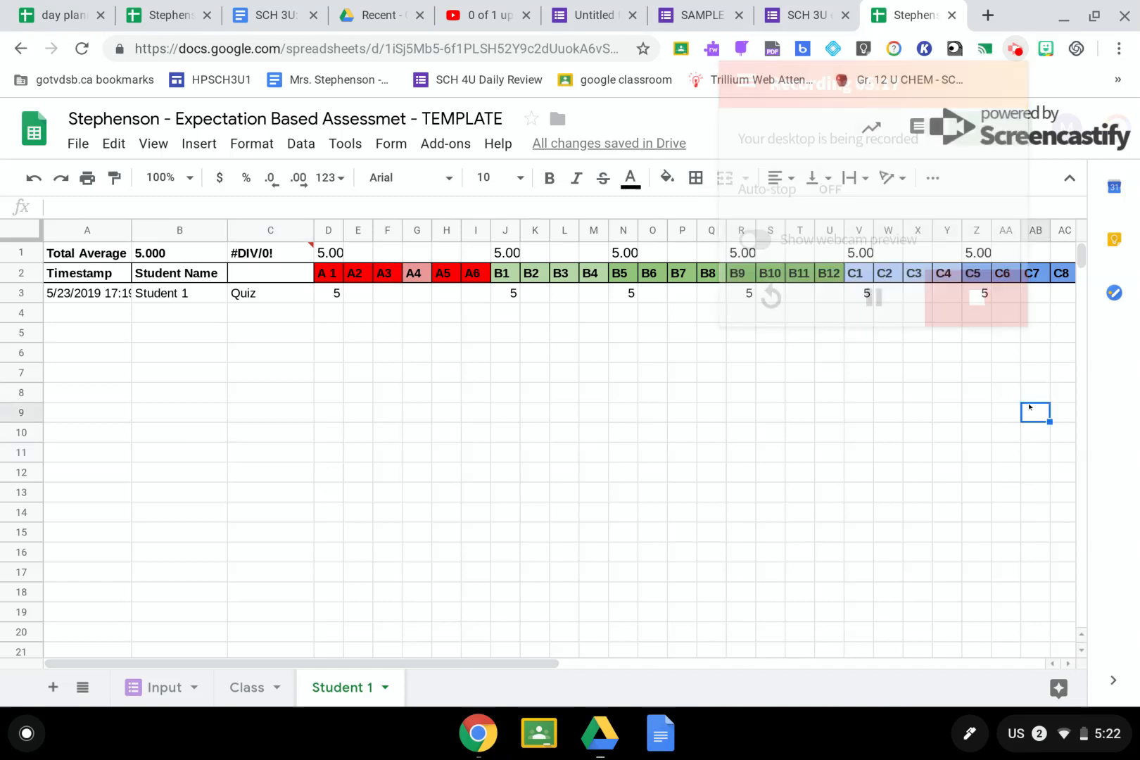
- Duplicate the Student 1 sheet and rename the copy as Student 2
{"action": "left_click", "coordinate": [381, 686]}
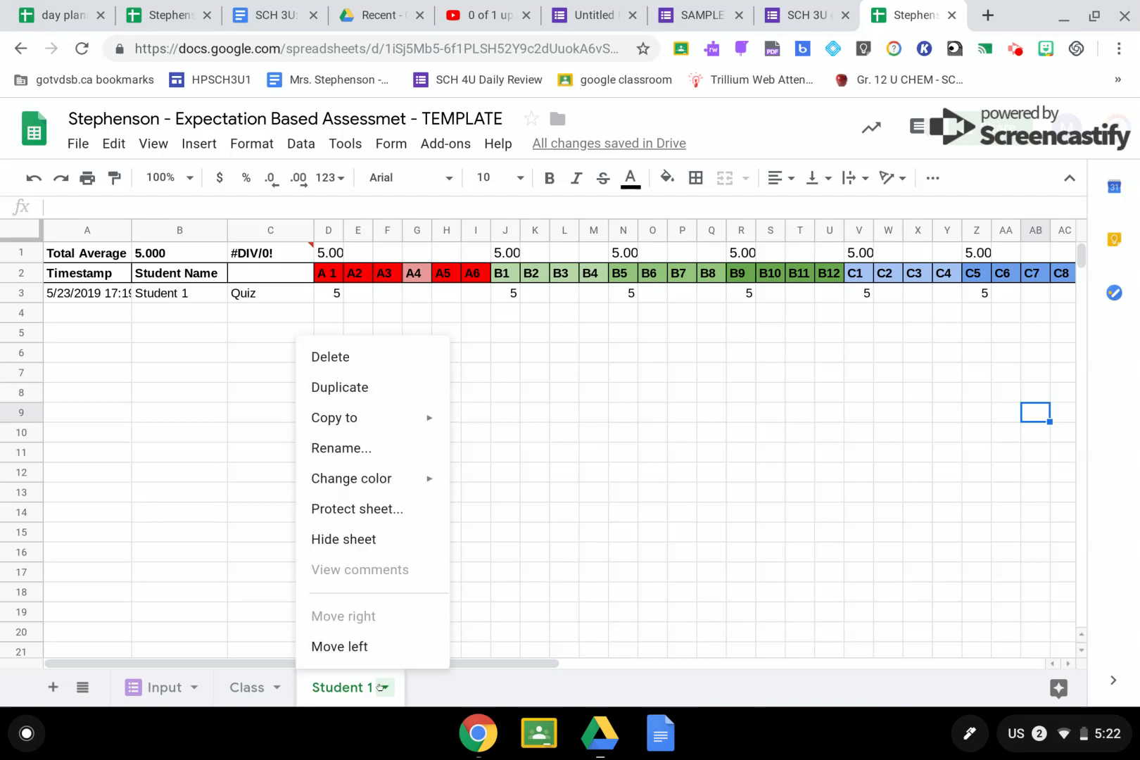
{"action": "left_click", "coordinate": [366, 386]}
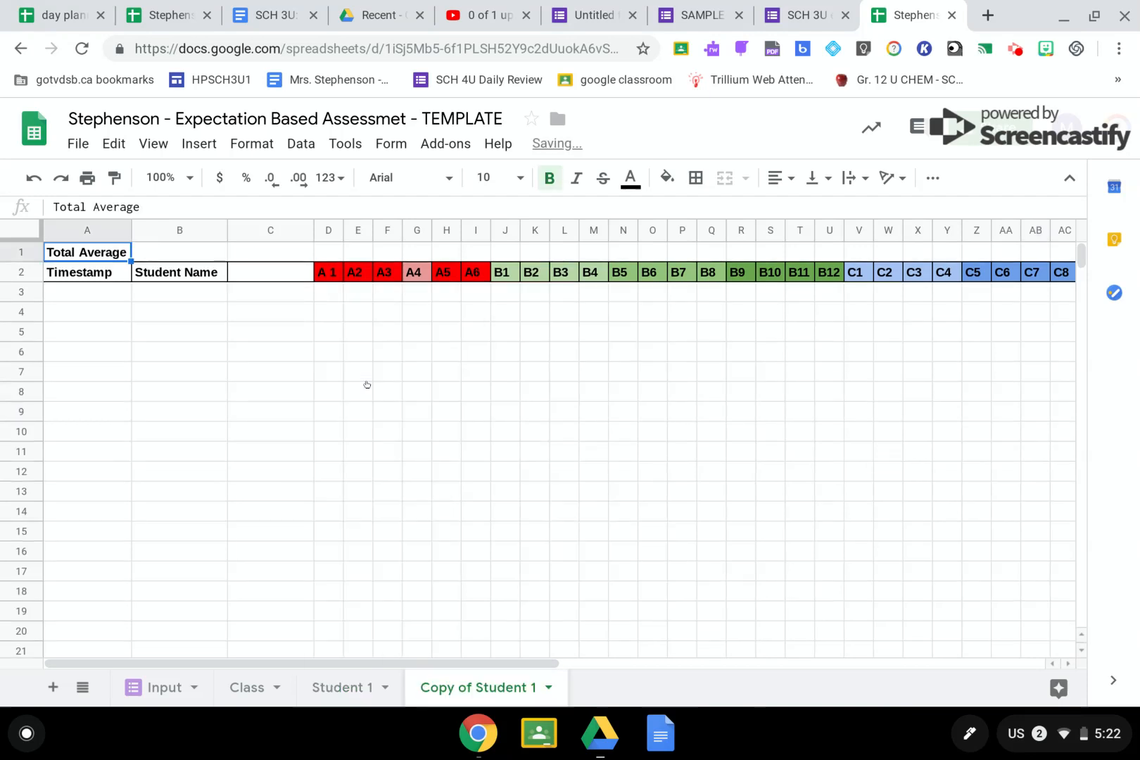
{"action": "left_click", "coordinate": [547, 687]}
{"action": "left_click", "coordinate": [480, 449]}
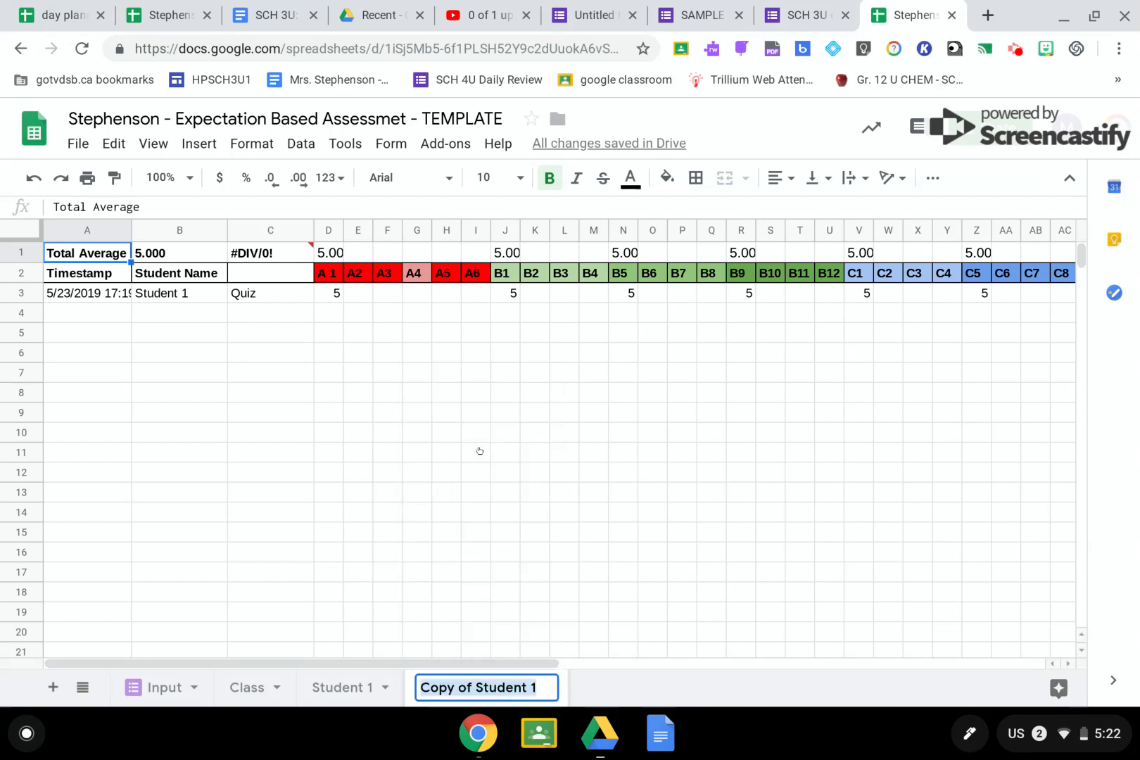
{"action": "type", "text": "Studen"}
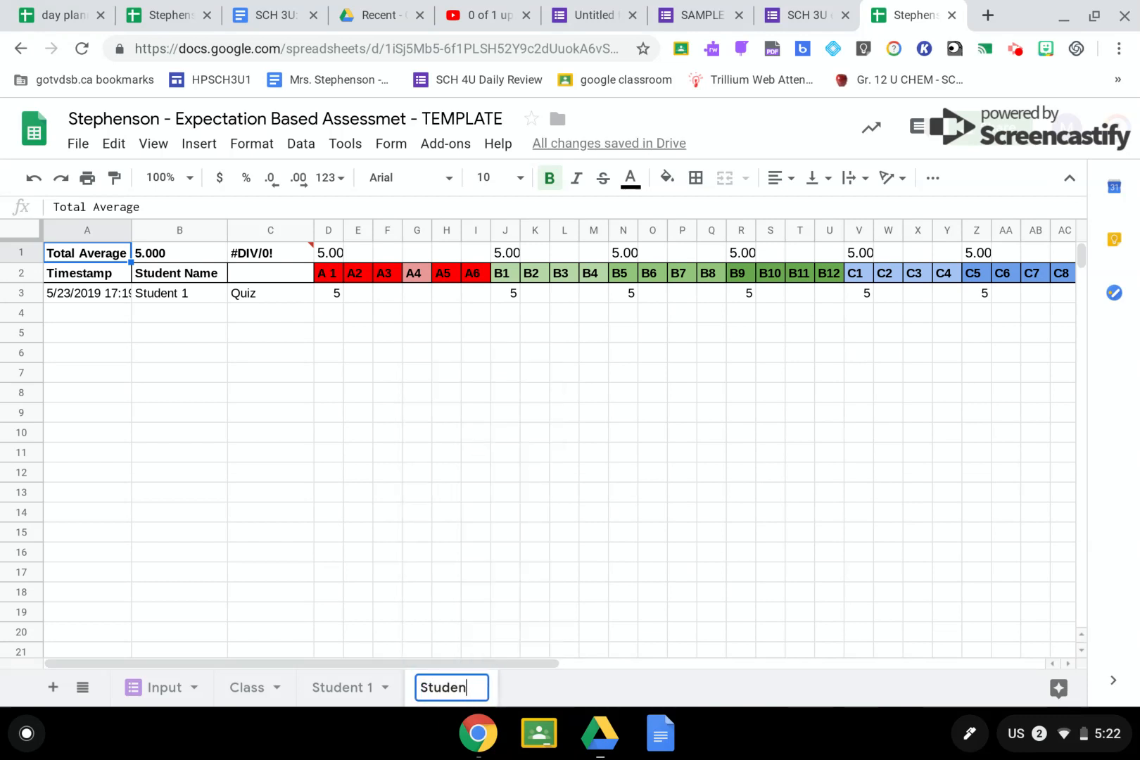
{"action": "type", "text": "t 2"}
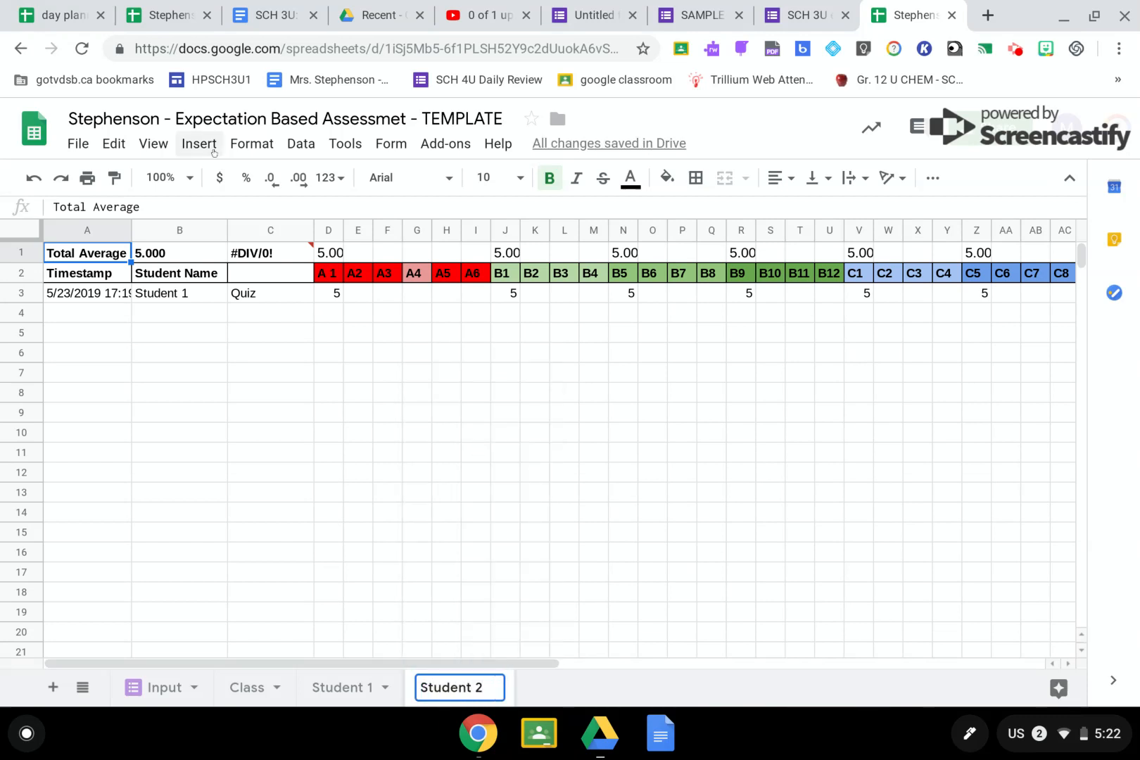
{"action": "key", "text": "Return"}
- Duplicate the Student 2 sheet and rename the copy as Student 3
{"action": "left_click", "coordinate": [494, 686]}
{"action": "left_click", "coordinate": [494, 684]}
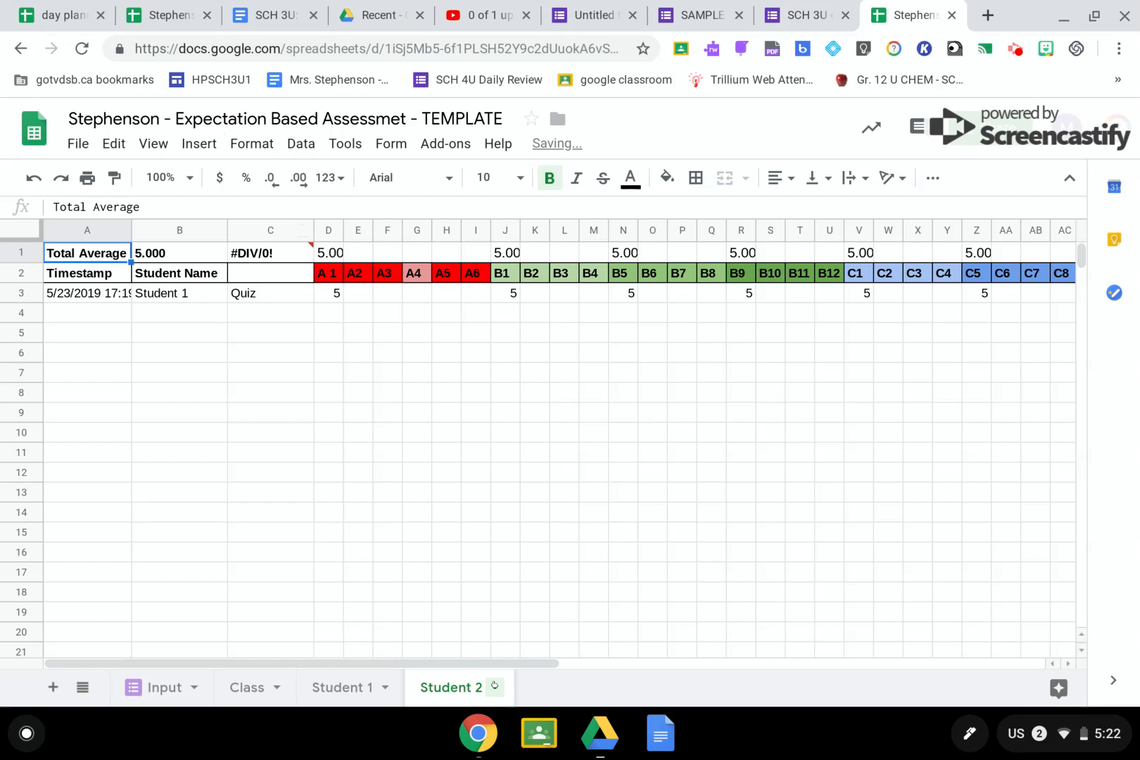
{"action": "left_click", "coordinate": [494, 684]}
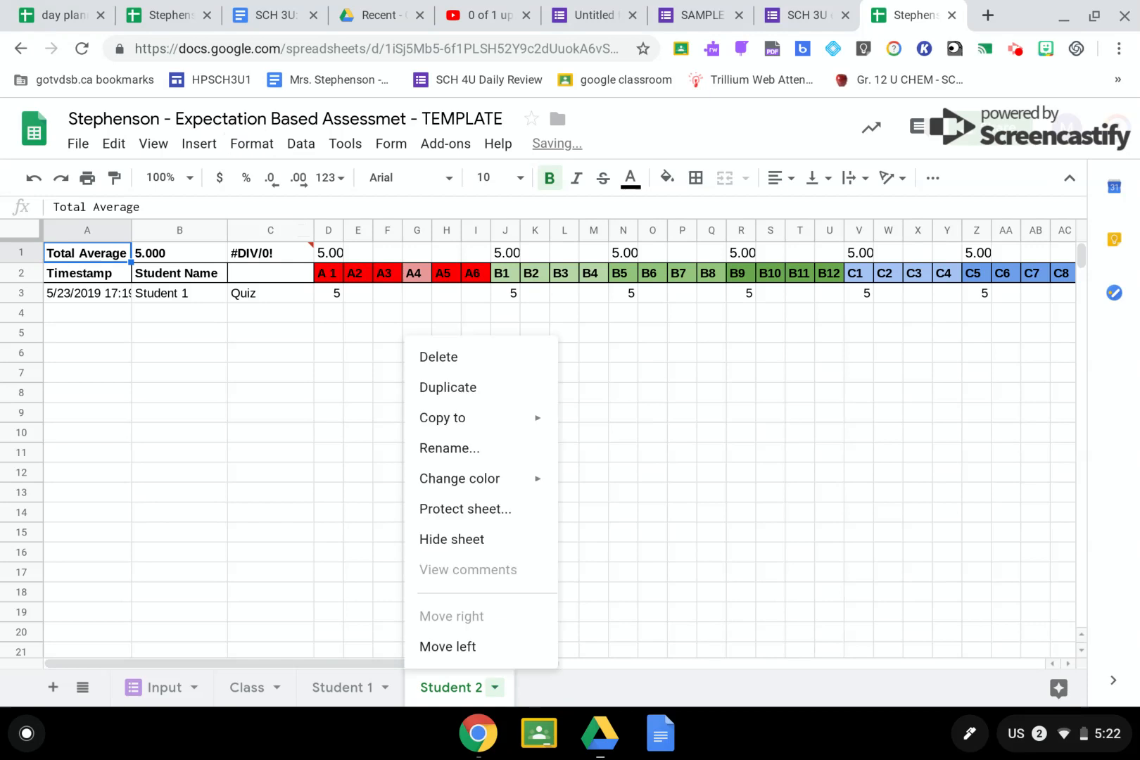
{"action": "left_click", "coordinate": [451, 386]}
{"action": "left_click", "coordinate": [660, 688]}
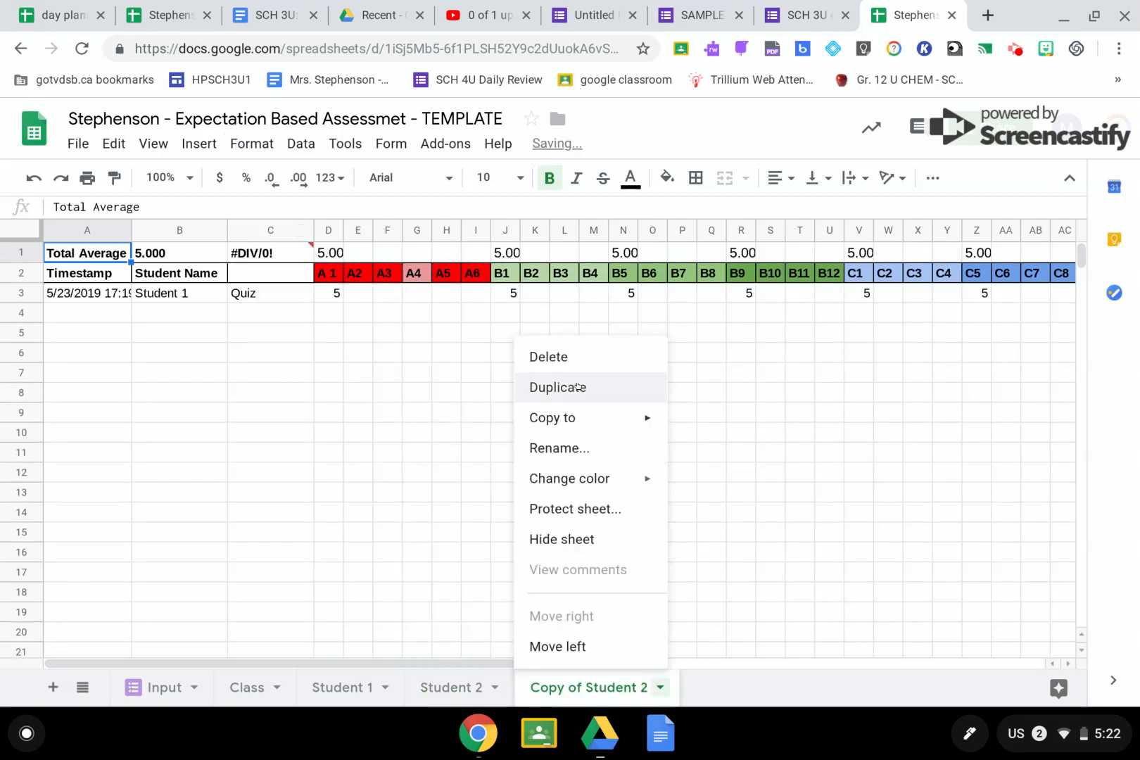
{"action": "left_click", "coordinate": [560, 447]}
{"action": "type", "text": "Stude"}
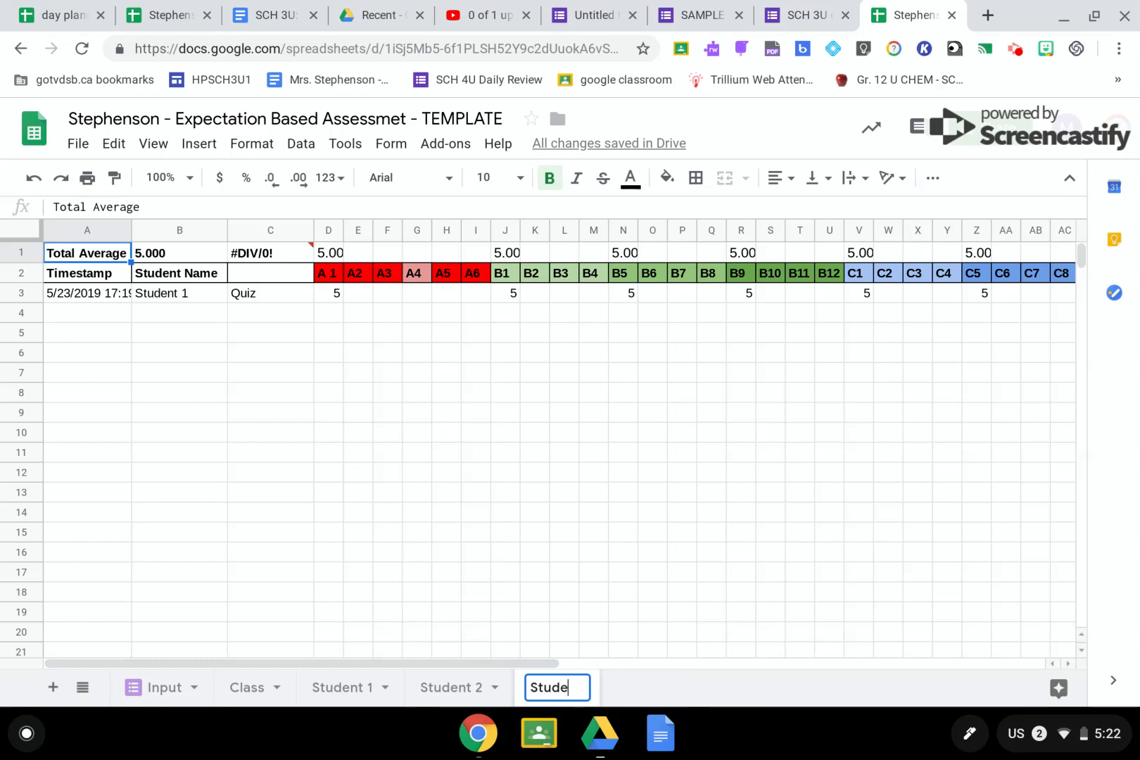
{"action": "type", "text": "nt 3"}
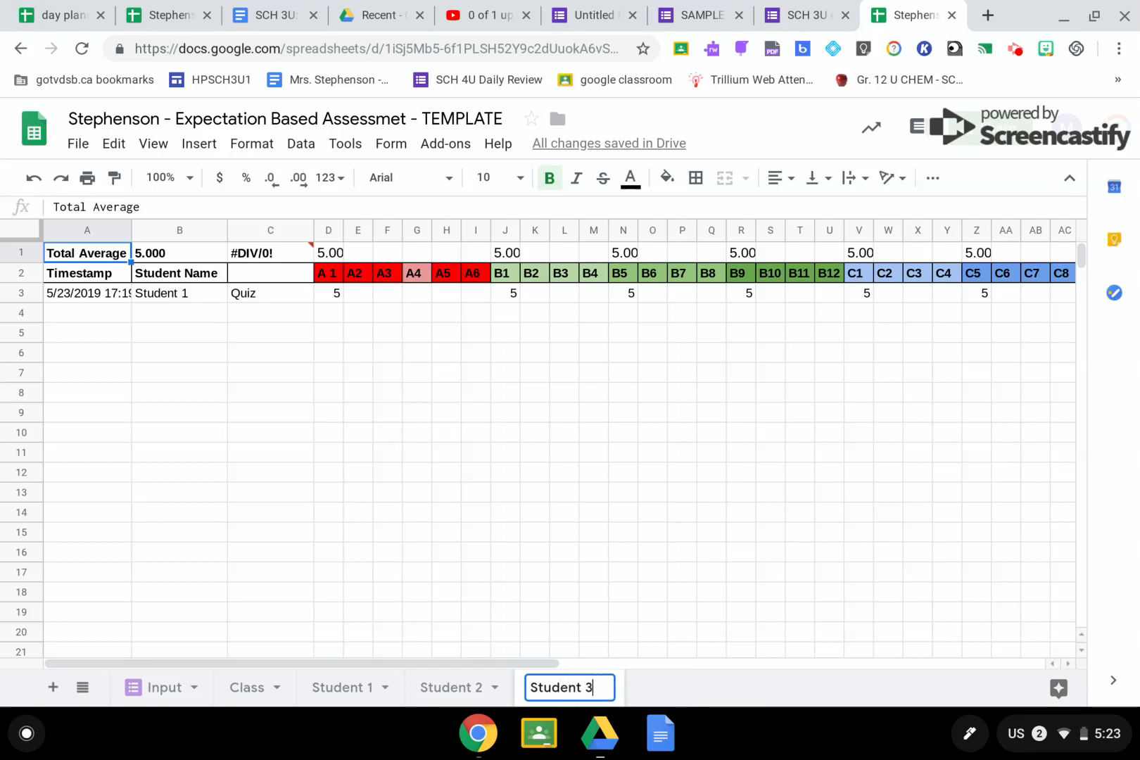
{"action": "left_click", "coordinate": [752, 699]}
- Duplicate the Student 3 sheet and rename the copy as Student 4
{"action": "left_click", "coordinate": [605, 687]}
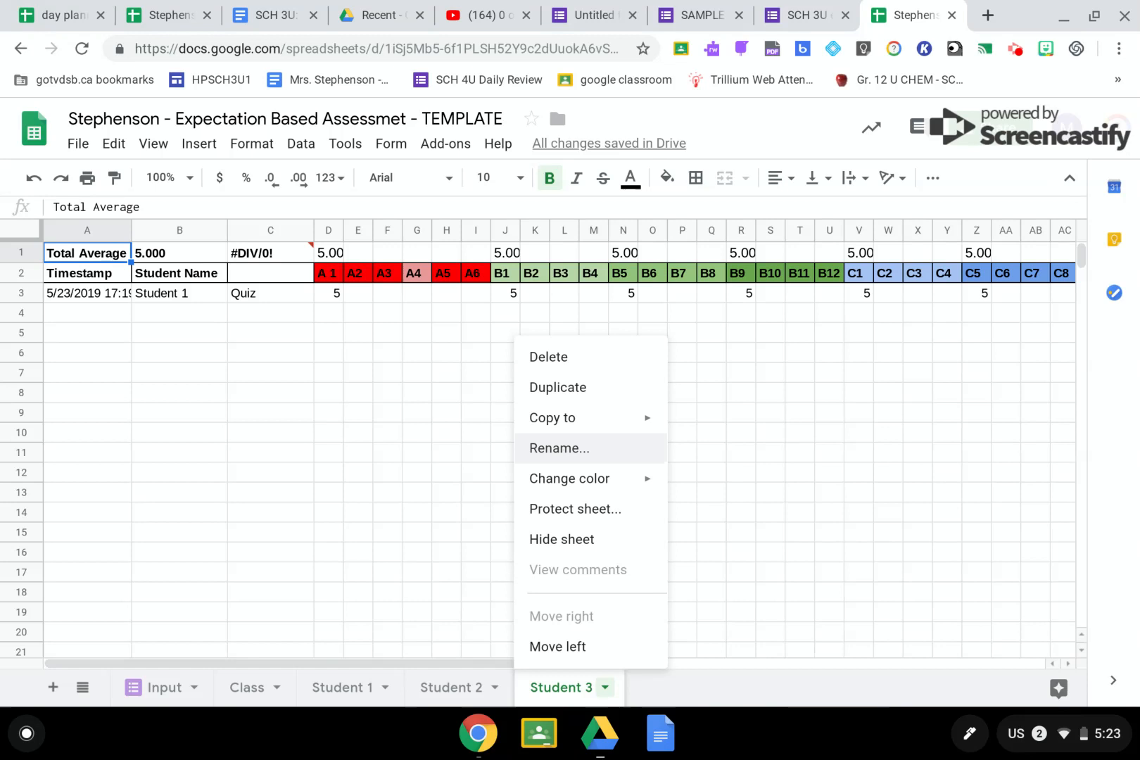
{"action": "left_click", "coordinate": [558, 387]}
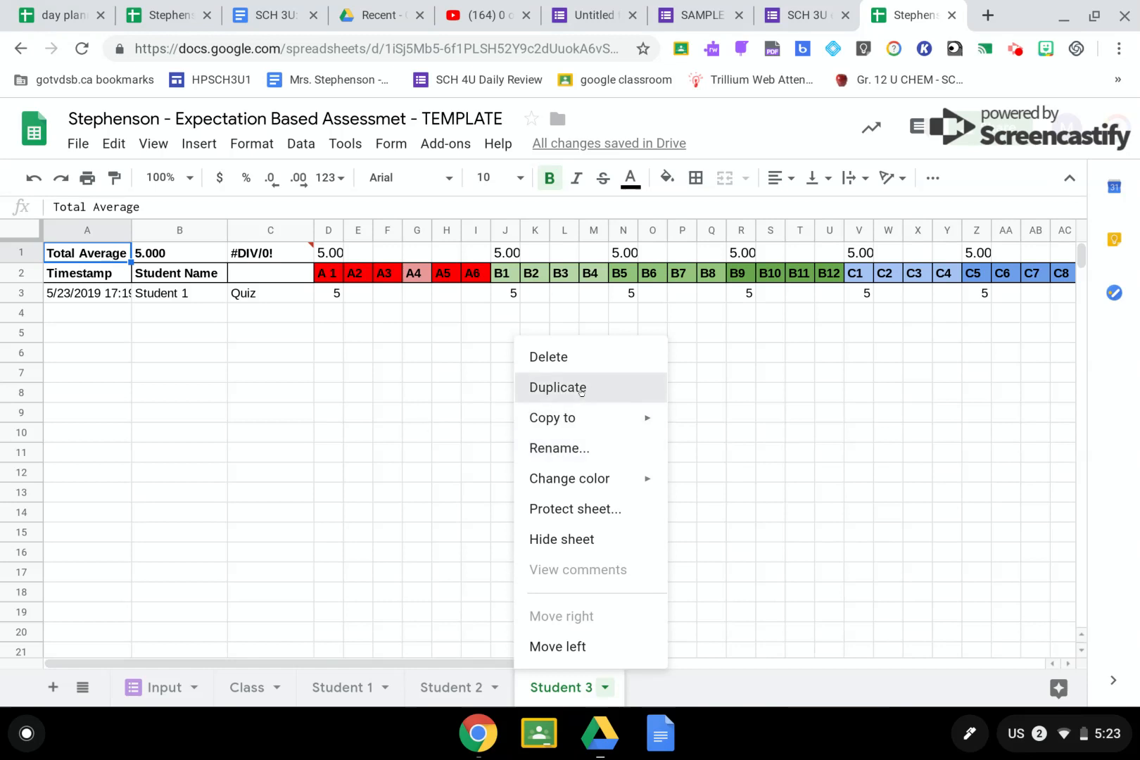
{"action": "right_click", "coordinate": [681, 682]}
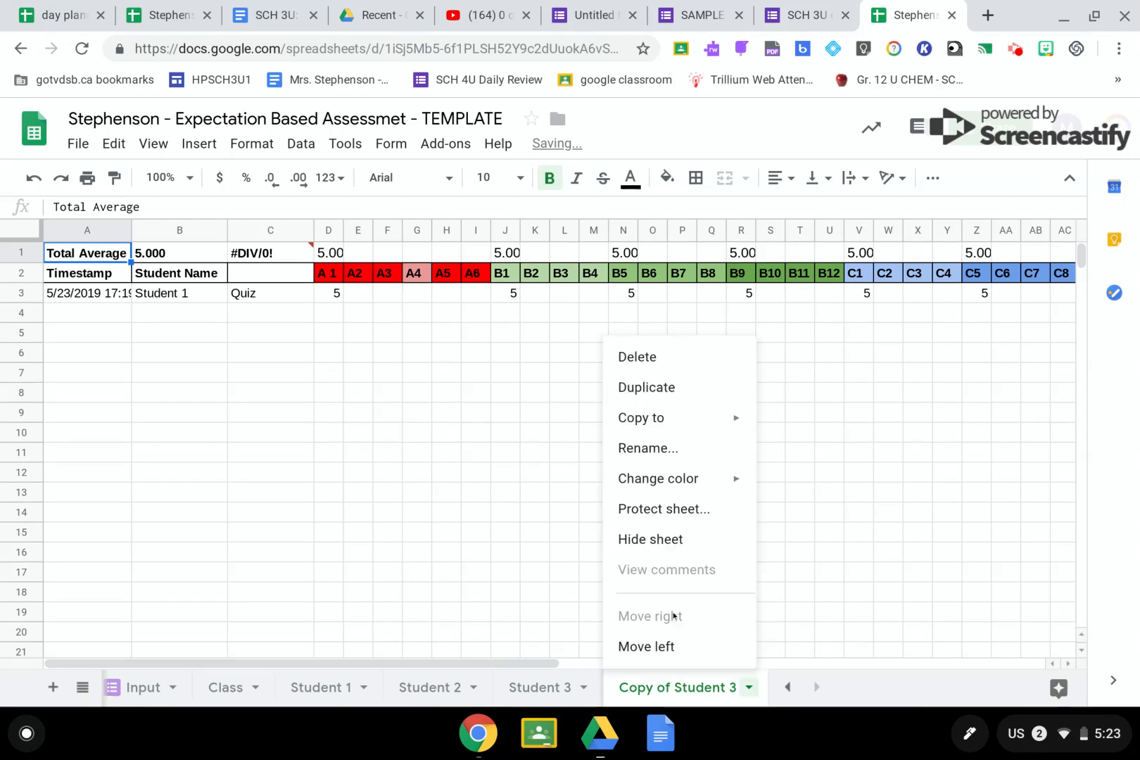
{"action": "left_click", "coordinate": [645, 458]}
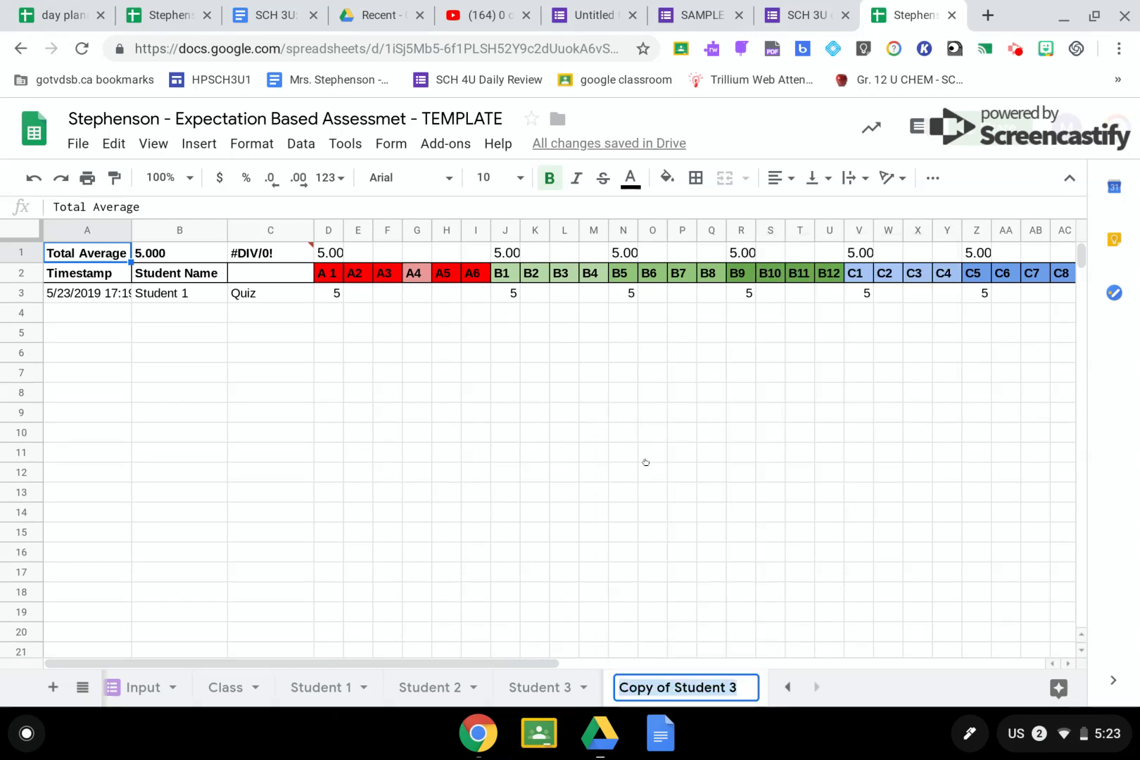
{"action": "type", "text": "Student "}
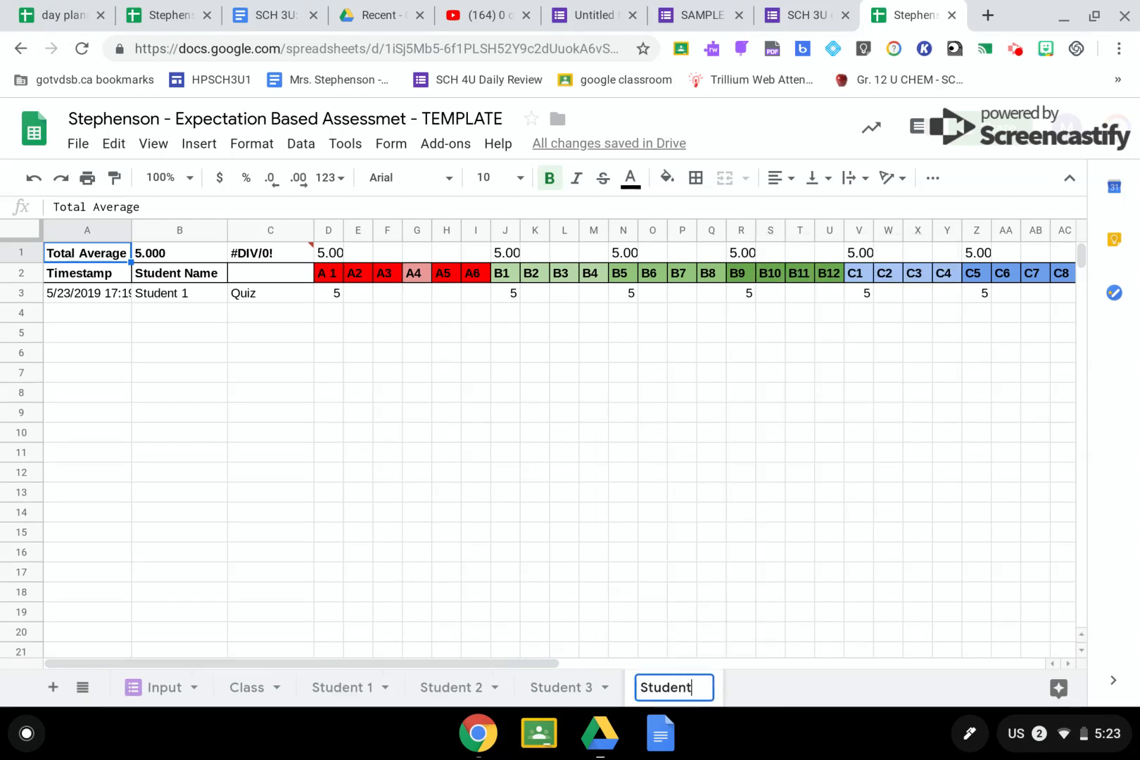
{"action": "type", "text": "4"}
{"action": "left_click", "coordinate": [861, 682]}
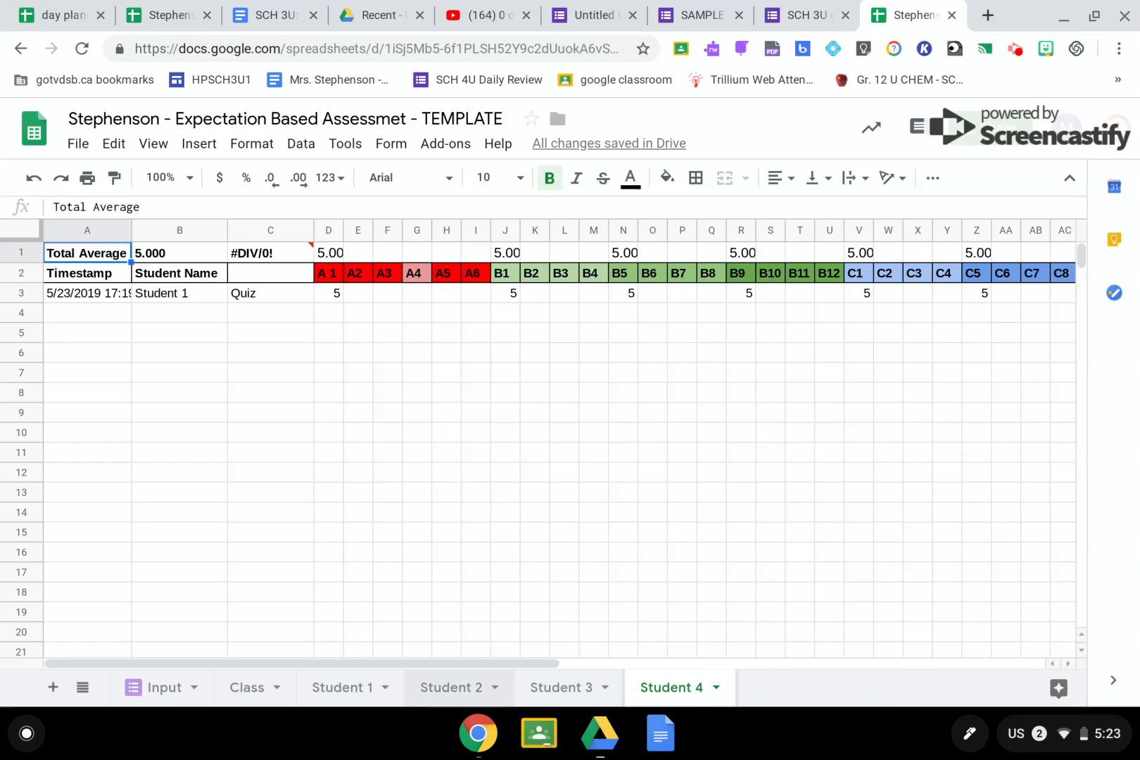
- Examine the sheet and cell reference in G3 of the Class sheet and the average formula in D1 of the Student 1 sheet it points to
{"action": "left_click", "coordinate": [239, 687]}
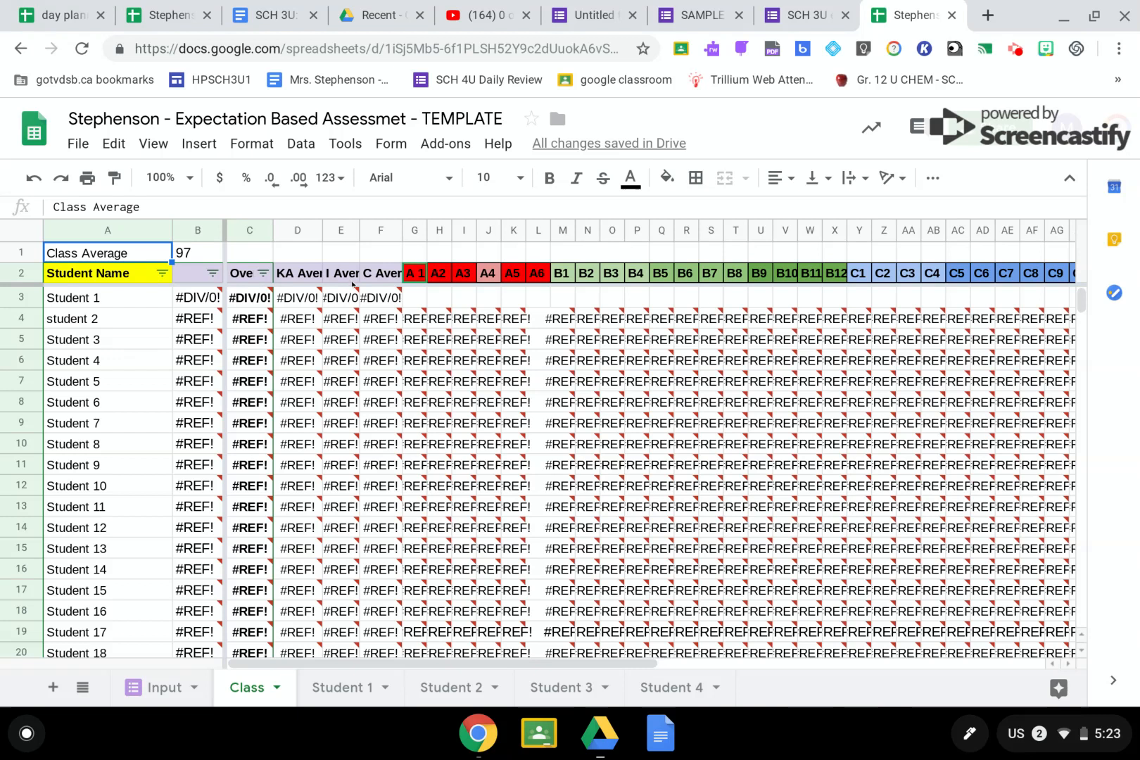
{"action": "left_click", "coordinate": [415, 297]}
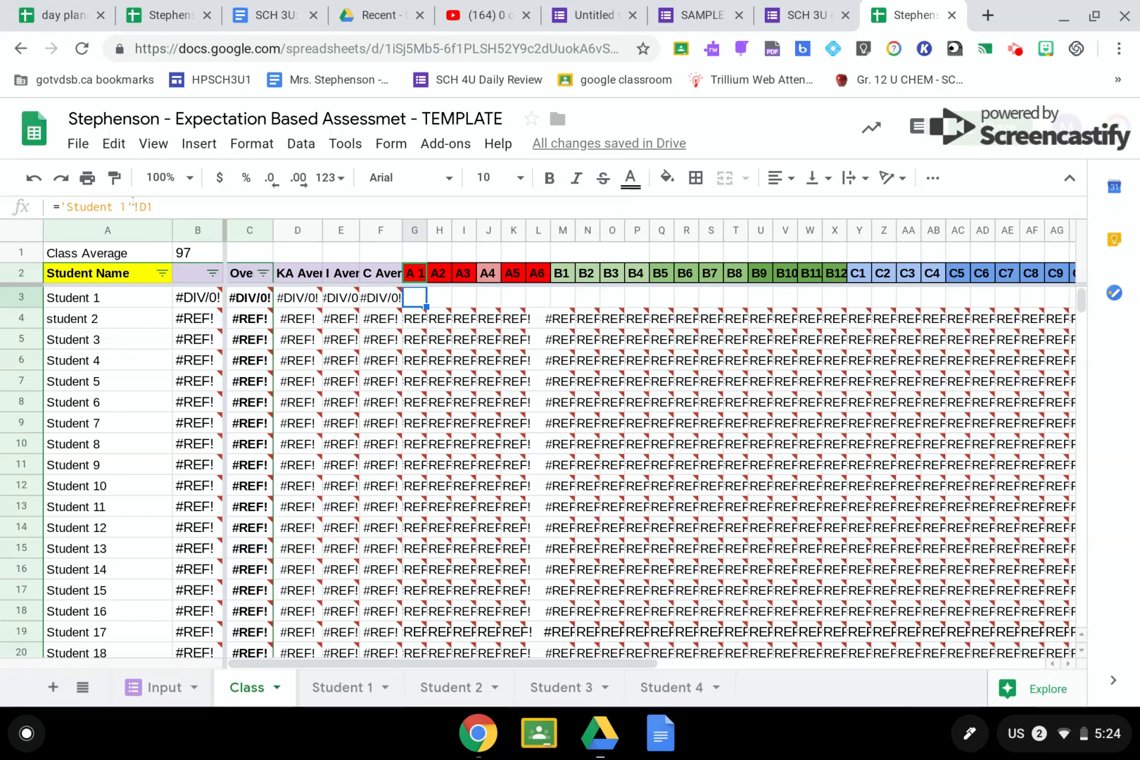
{"action": "left_click_drag", "start_coordinate": [126, 205], "coordinate": [51, 200]}
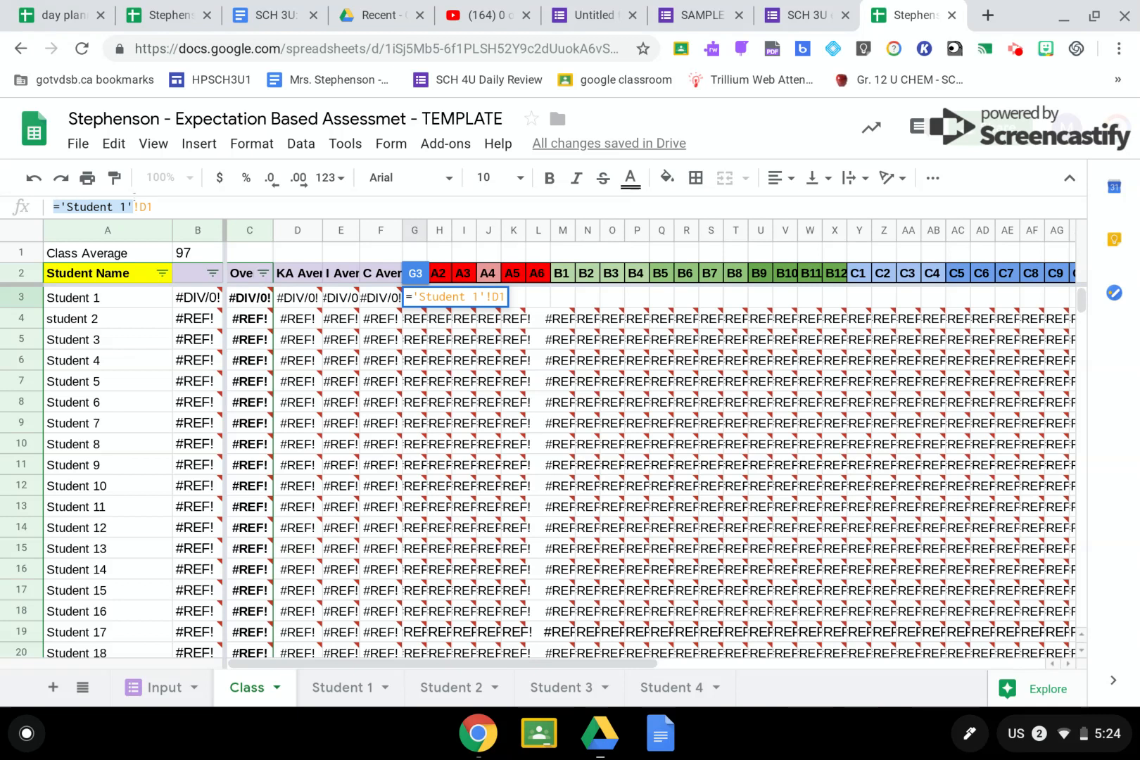
{"action": "left_click_drag", "start_coordinate": [150, 201], "coordinate": [131, 204]}
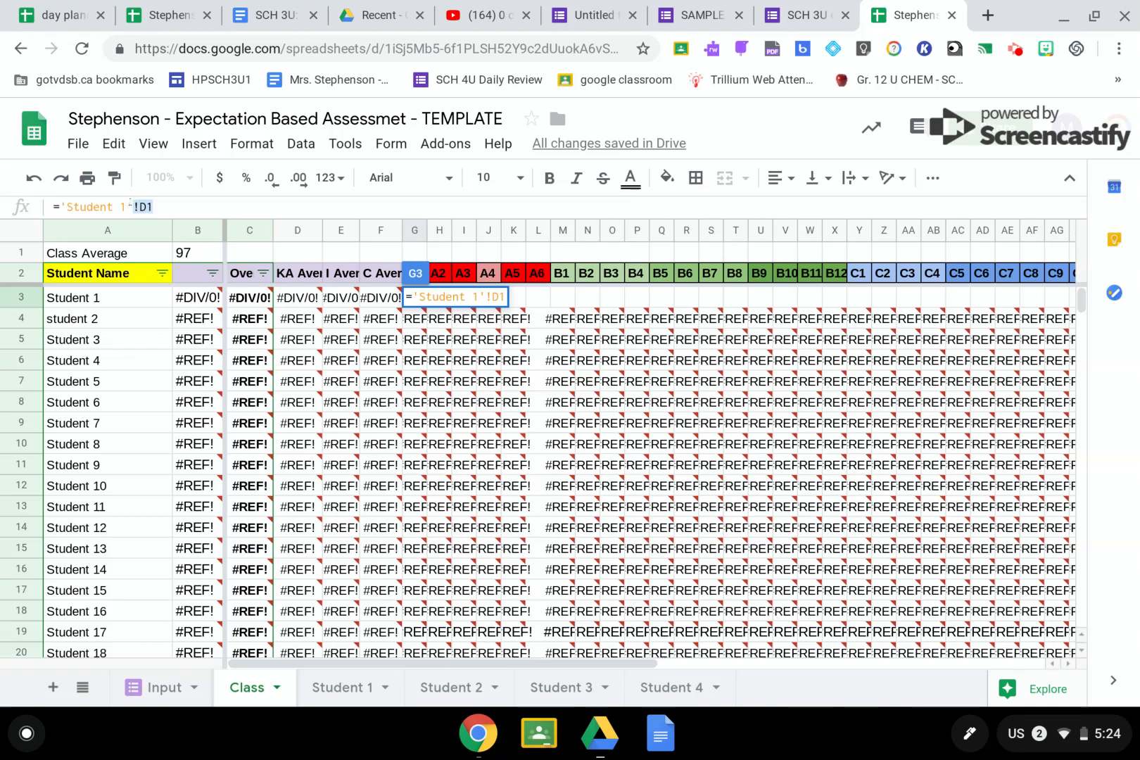
{"action": "left_click", "coordinate": [336, 686]}
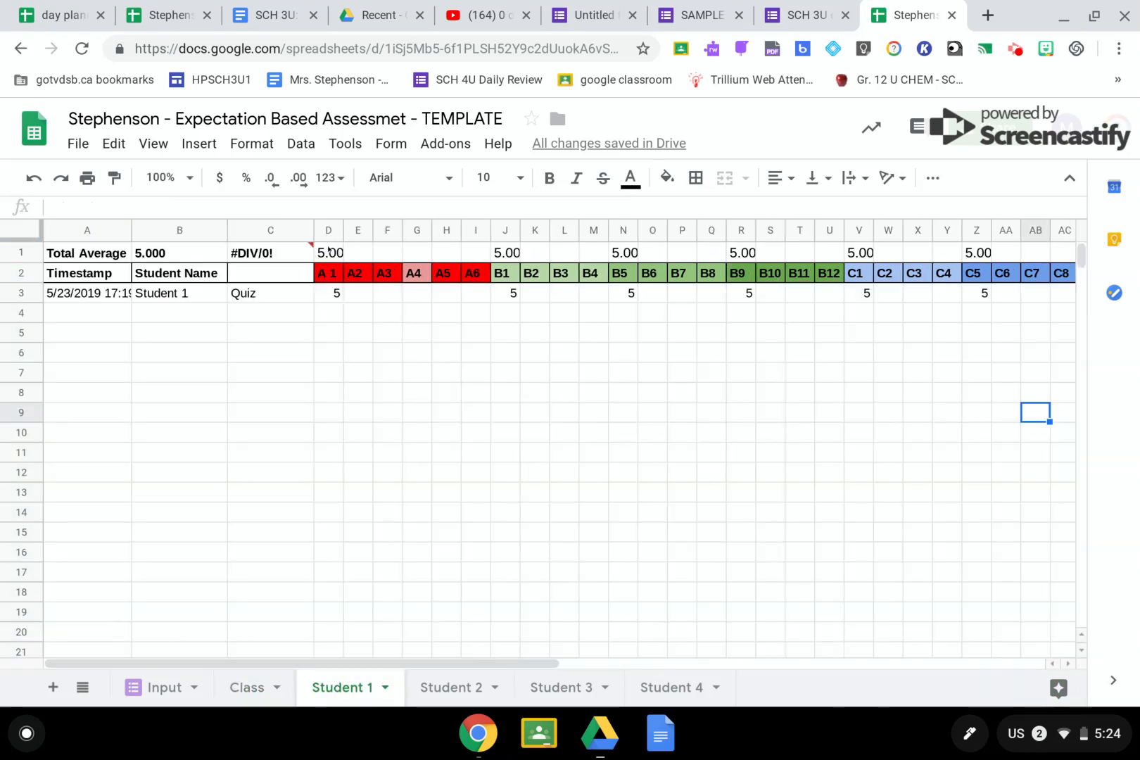
{"action": "left_click", "coordinate": [329, 250]}
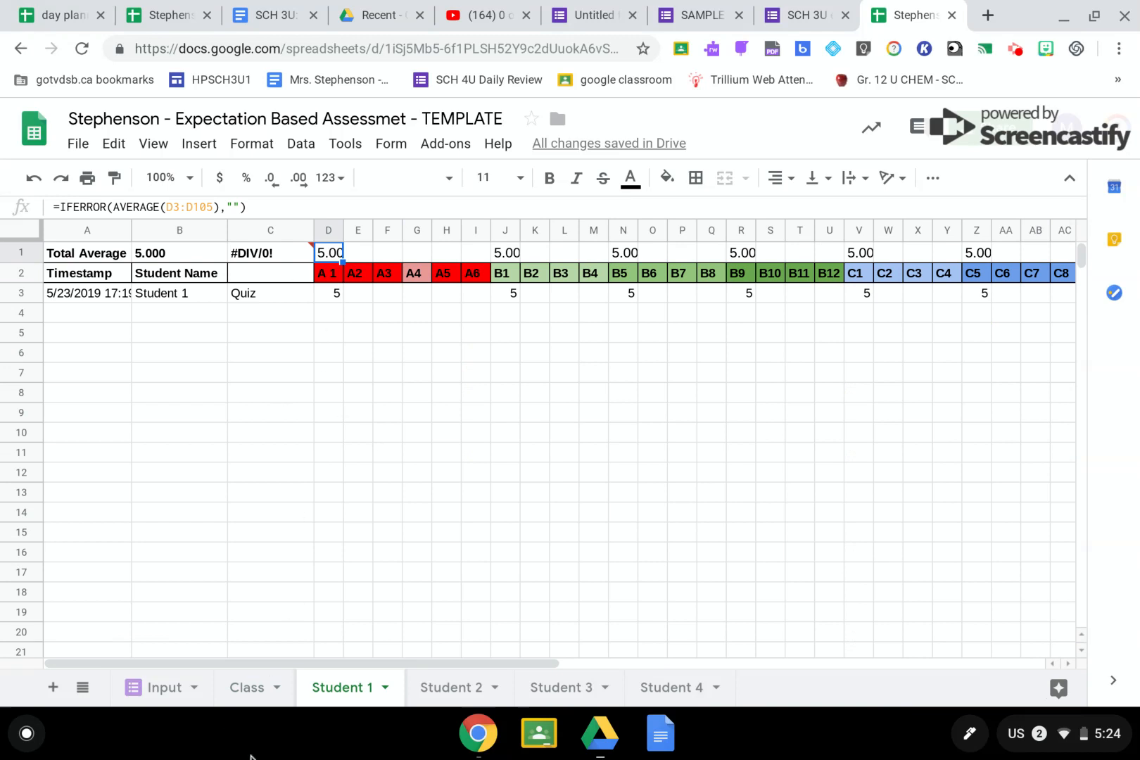
{"action": "left_click", "coordinate": [240, 686]}
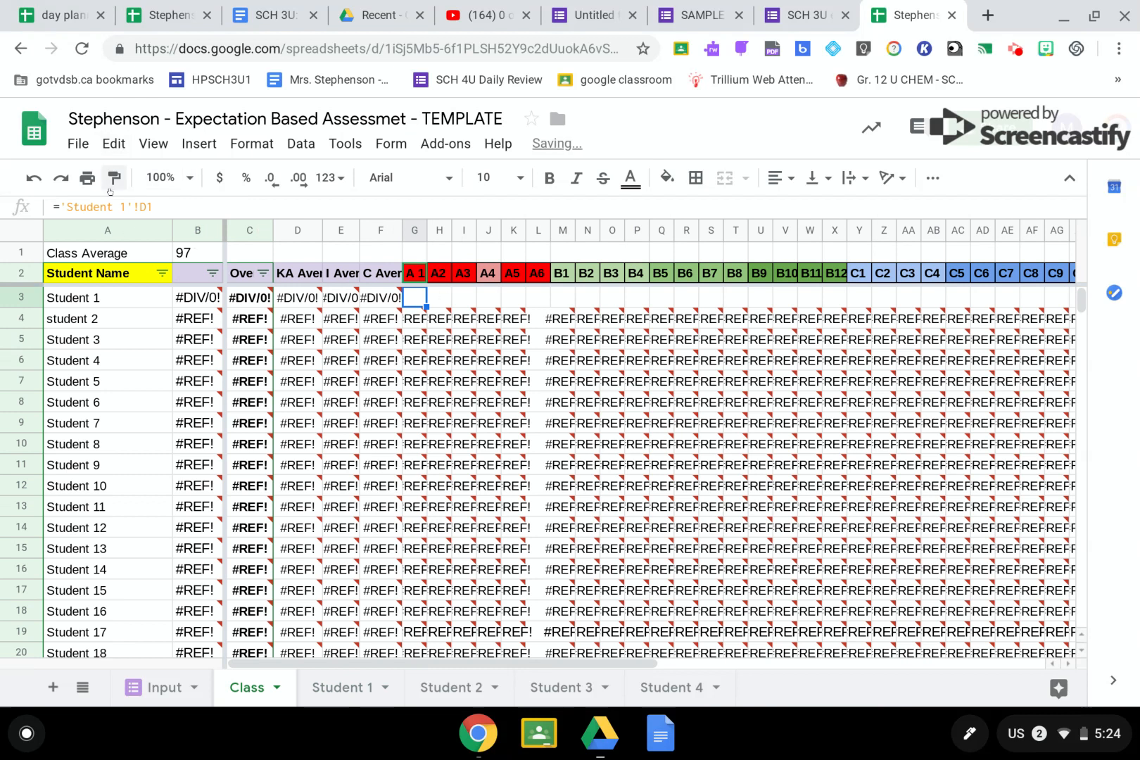
- Try to re-enter the Student 1 sheet name in the reference formula in G3 of the Class sheet
{"action": "left_click", "coordinate": [125, 207]}
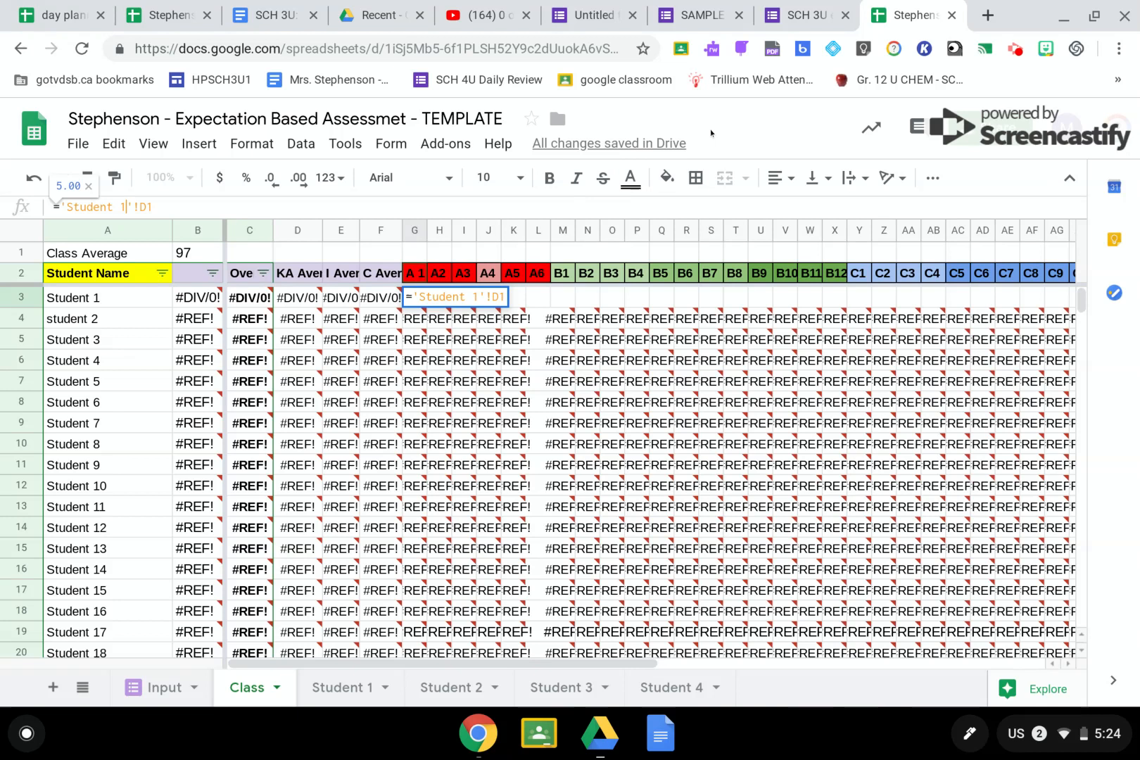
{"action": "left_click", "coordinate": [251, 202]}
{"action": "key", "text": "BackSpace"}
{"action": "key", "text": "BackSpace"}
{"action": "key", "text": "BackSpace"}
{"action": "key", "text": "BackSpace"}
{"action": "key", "text": "BackSpace"}
{"action": "key", "text": "BackSpace"}
{"action": "key", "text": "BackSpace"}
{"action": "key", "text": "BackSpace"}
{"action": "key", "text": "BackSpace"}
{"action": "key", "text": "BackSpace"}
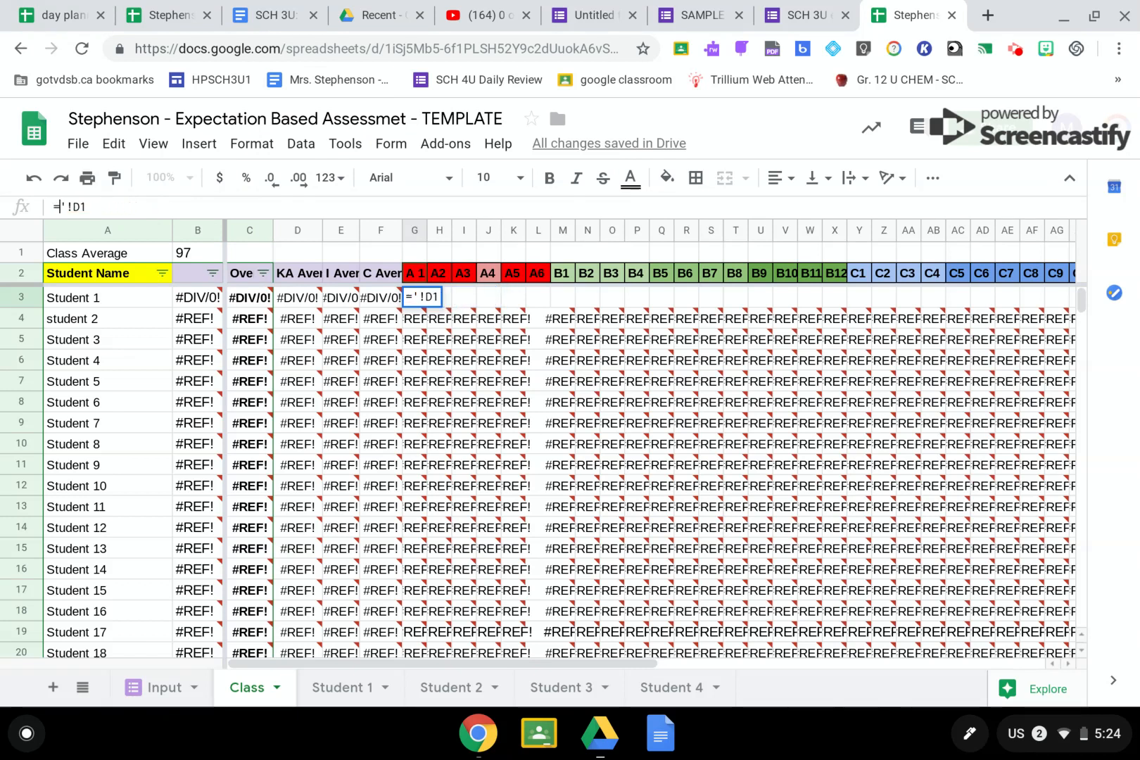
{"action": "type", "text": "'S"}
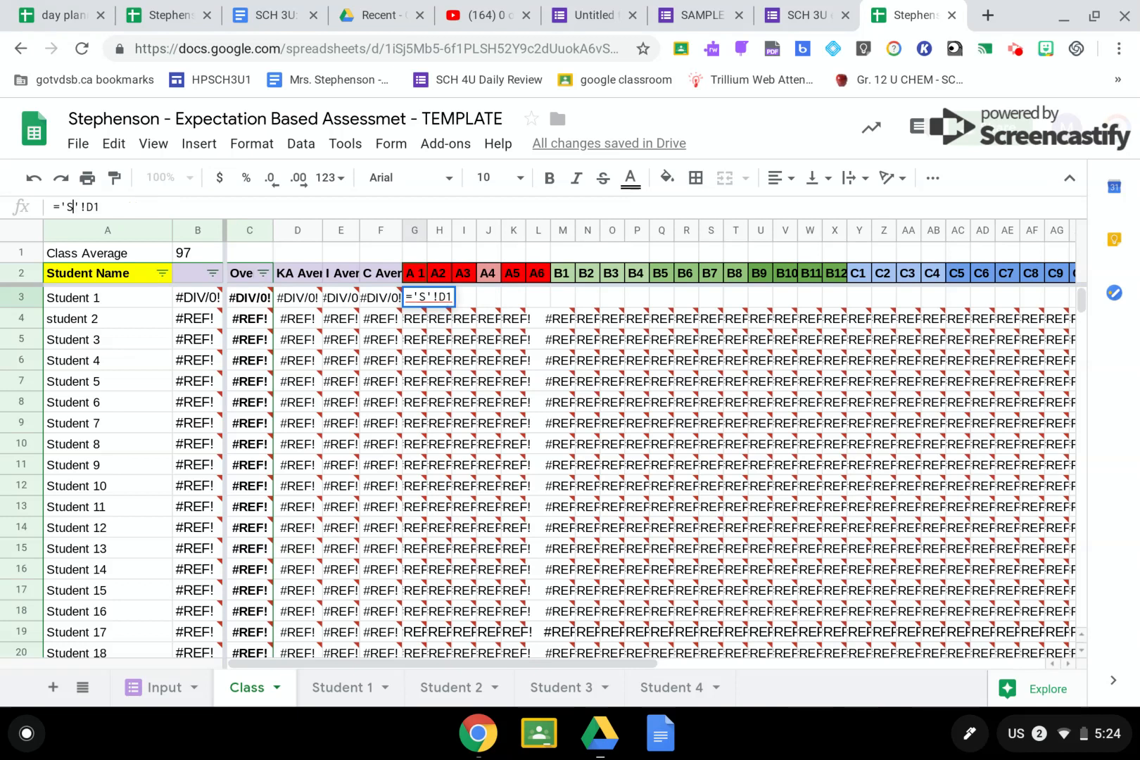
{"action": "type", "text": "ta"}
{"action": "key", "text": "BackSpace"}
{"action": "key", "text": "BackSpace"}
{"action": "key", "text": "BackSpace"}
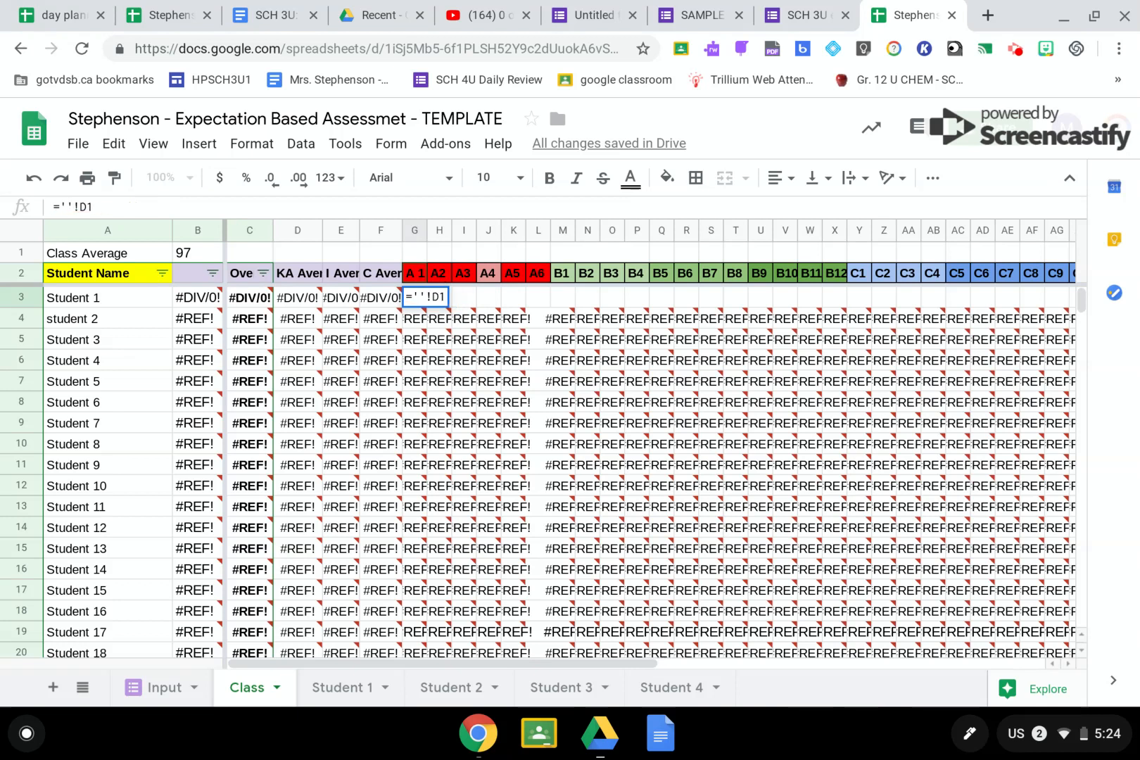
{"action": "left_click", "coordinate": [343, 687]}
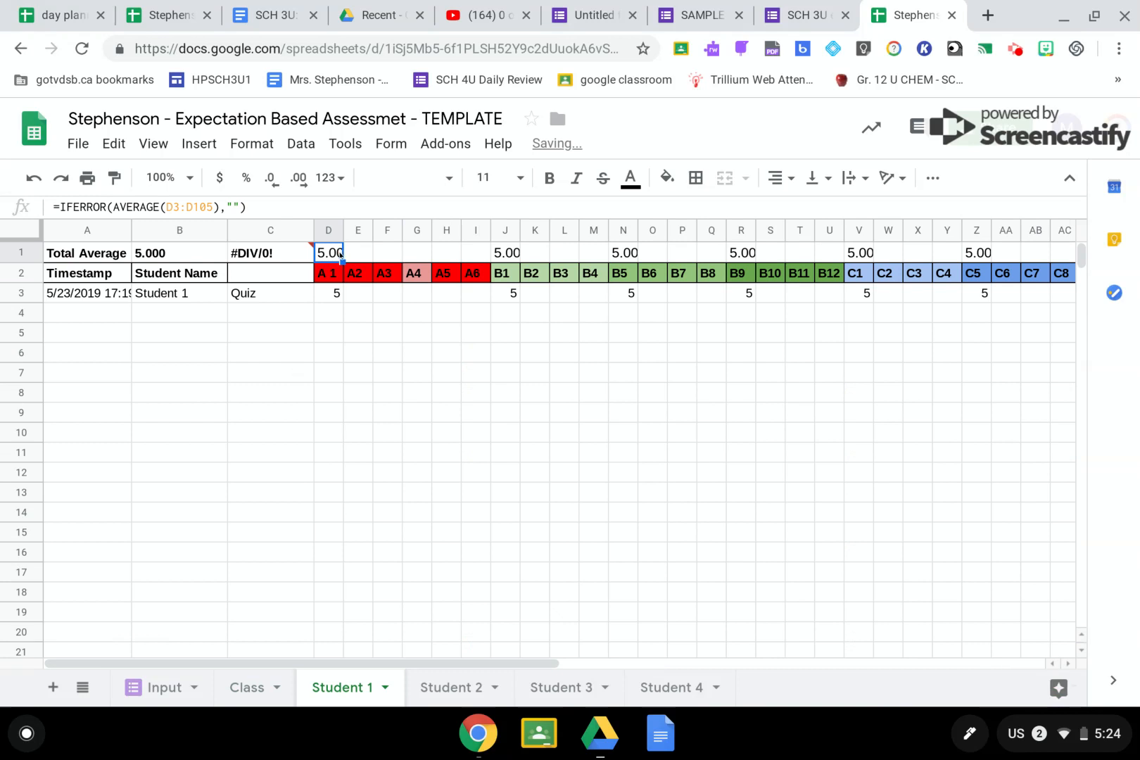
{"action": "left_click", "coordinate": [1015, 49]}
{"action": "left_click", "coordinate": [874, 300]}
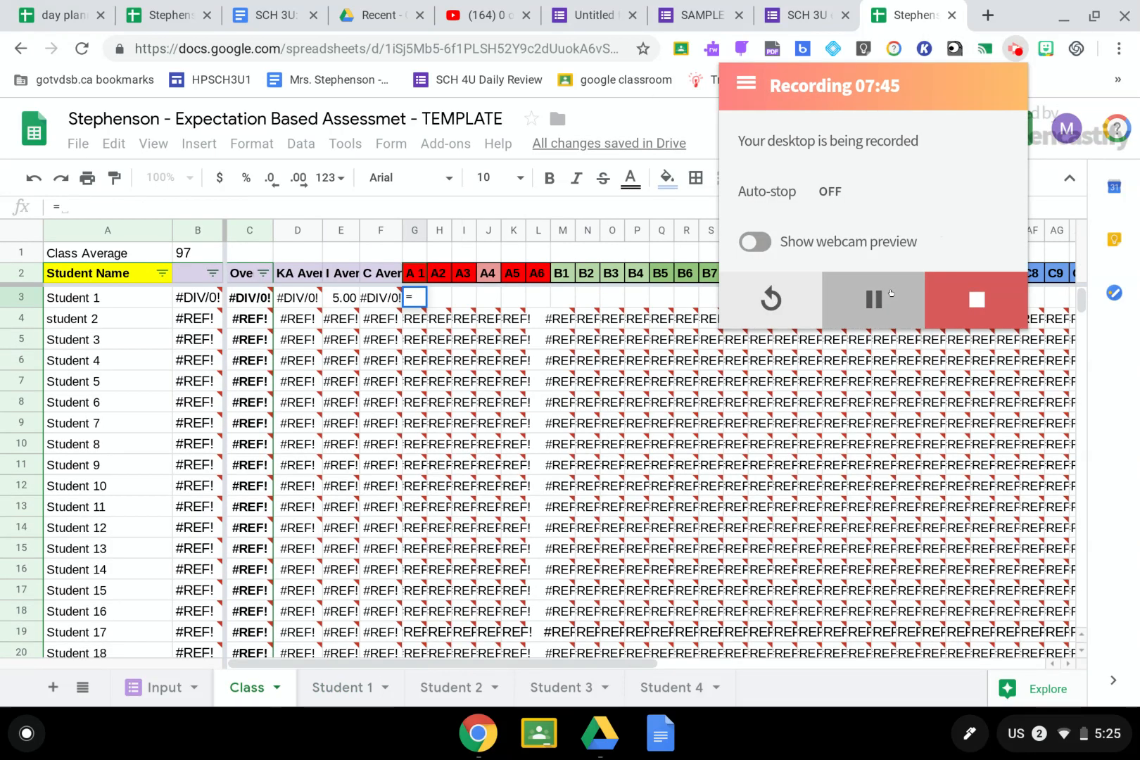
- Enter the formula ='Student 1'!D1 in G3 of the Class sheet
{"action": "left_click", "coordinate": [68, 205]}
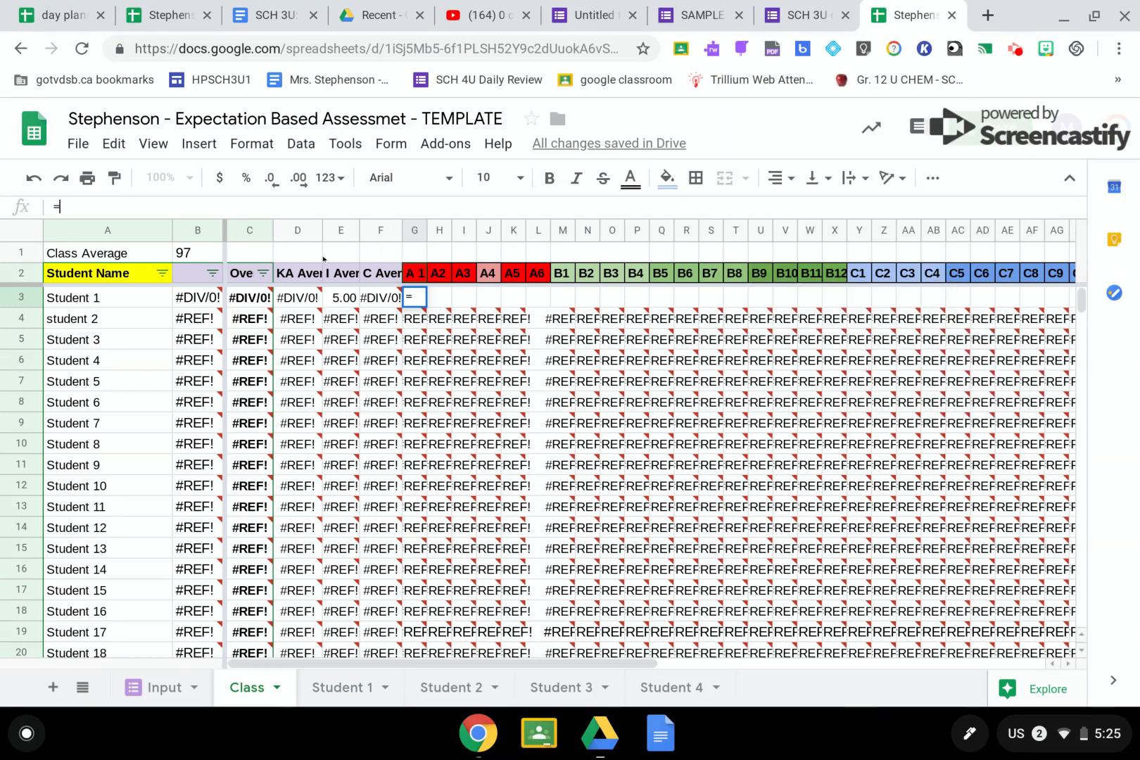
{"action": "key", "text": "BackSpace"}
{"action": "type", "text": "="}
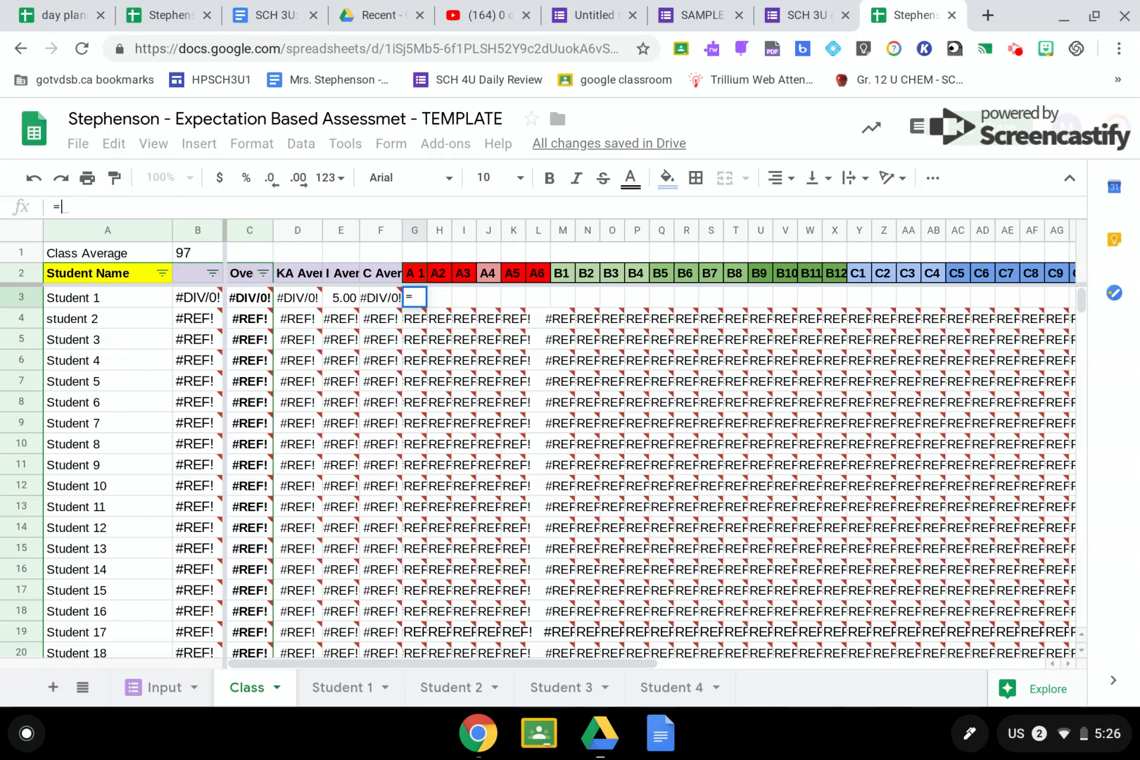
{"action": "type", "text": "'Stud"}
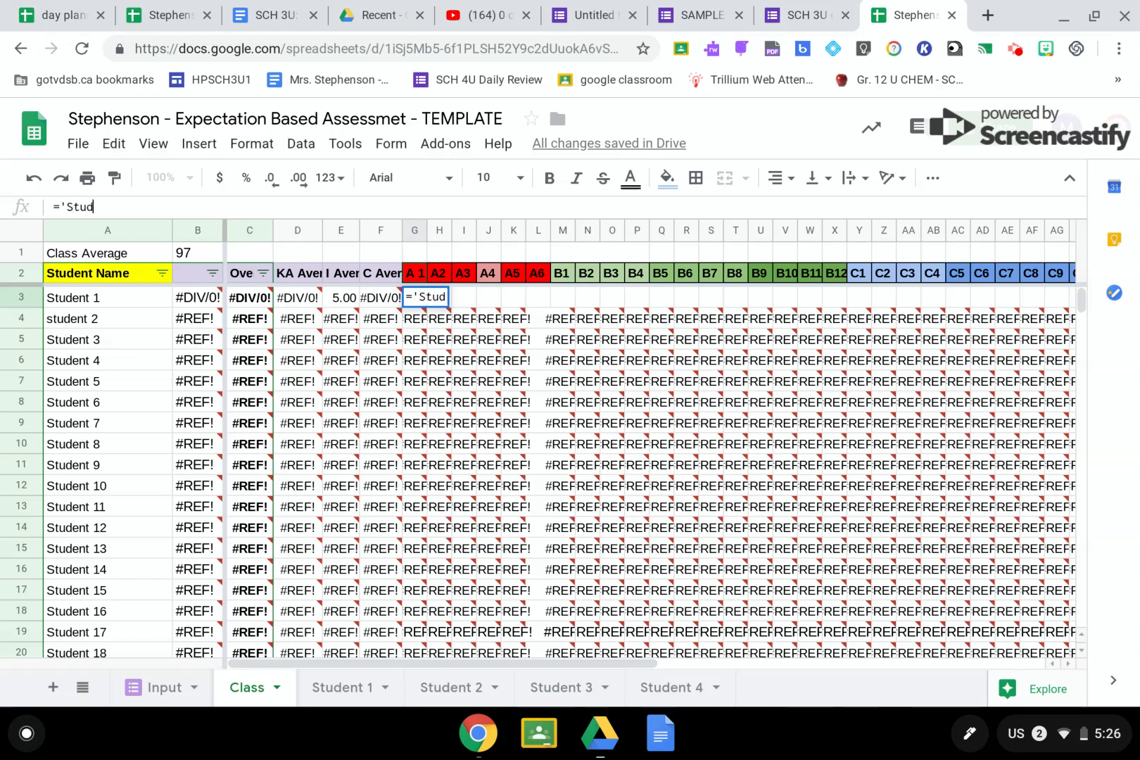
{"action": "type", "text": "ent 1'!"}
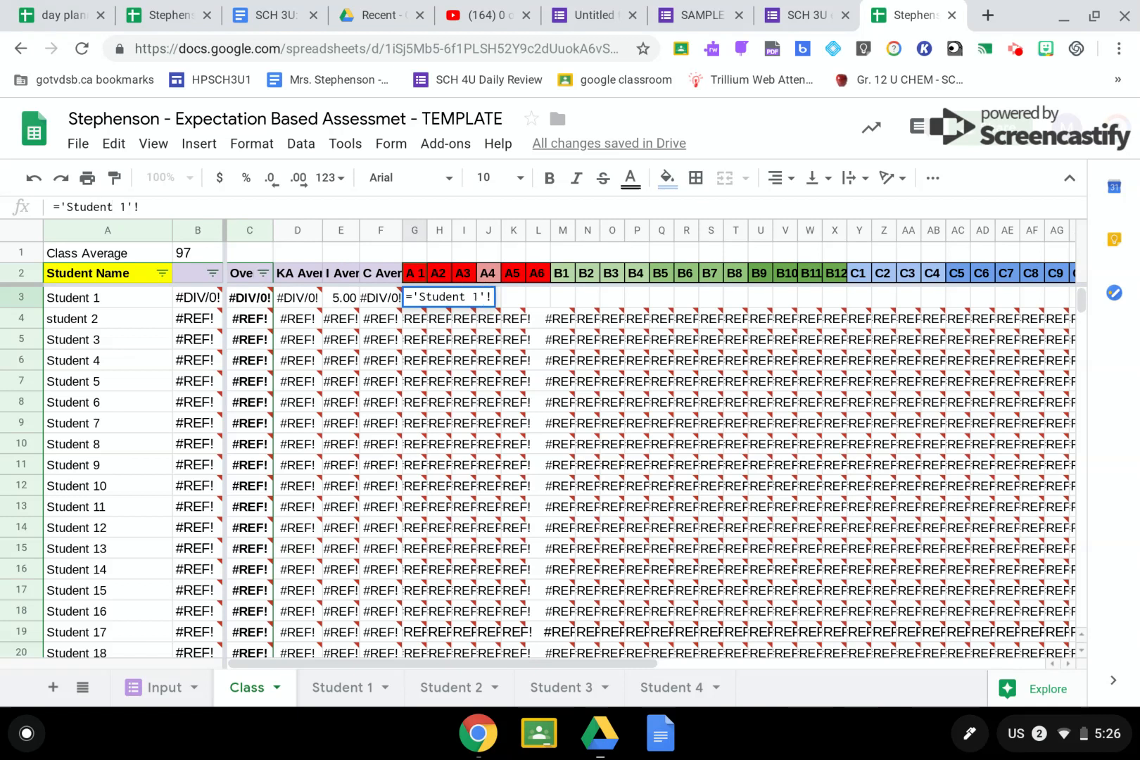
{"action": "type", "text": "D1"}
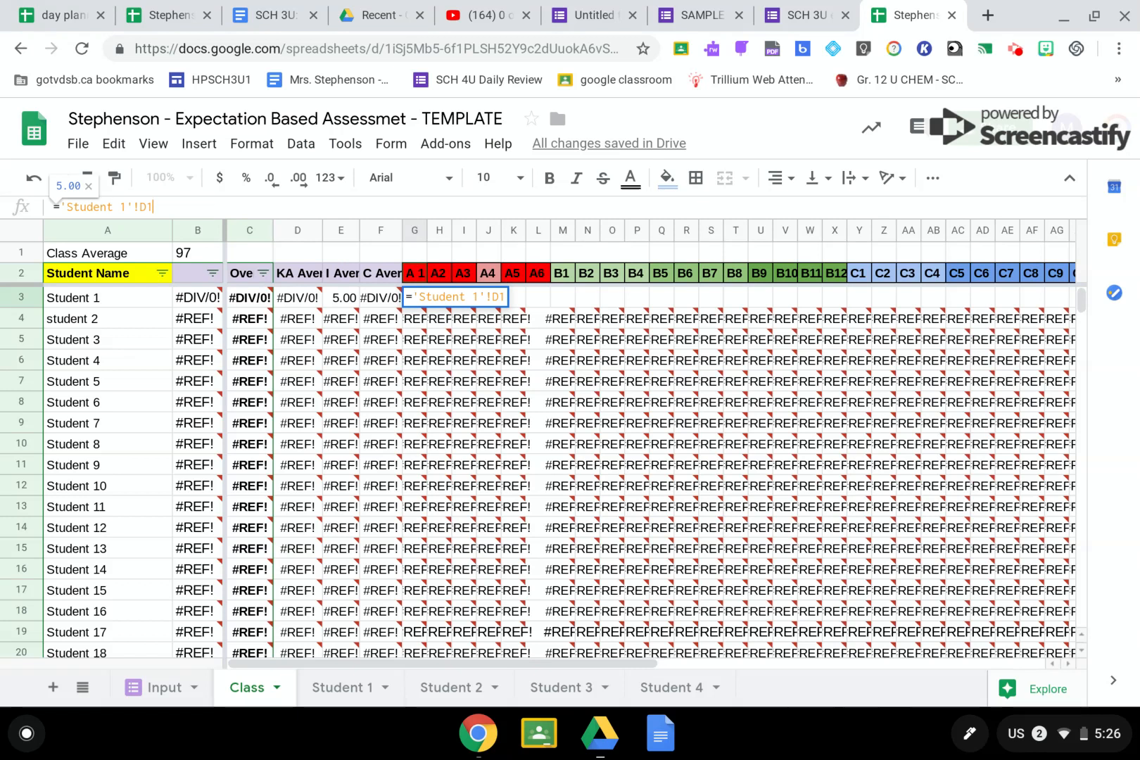
{"action": "key", "text": "Return"}
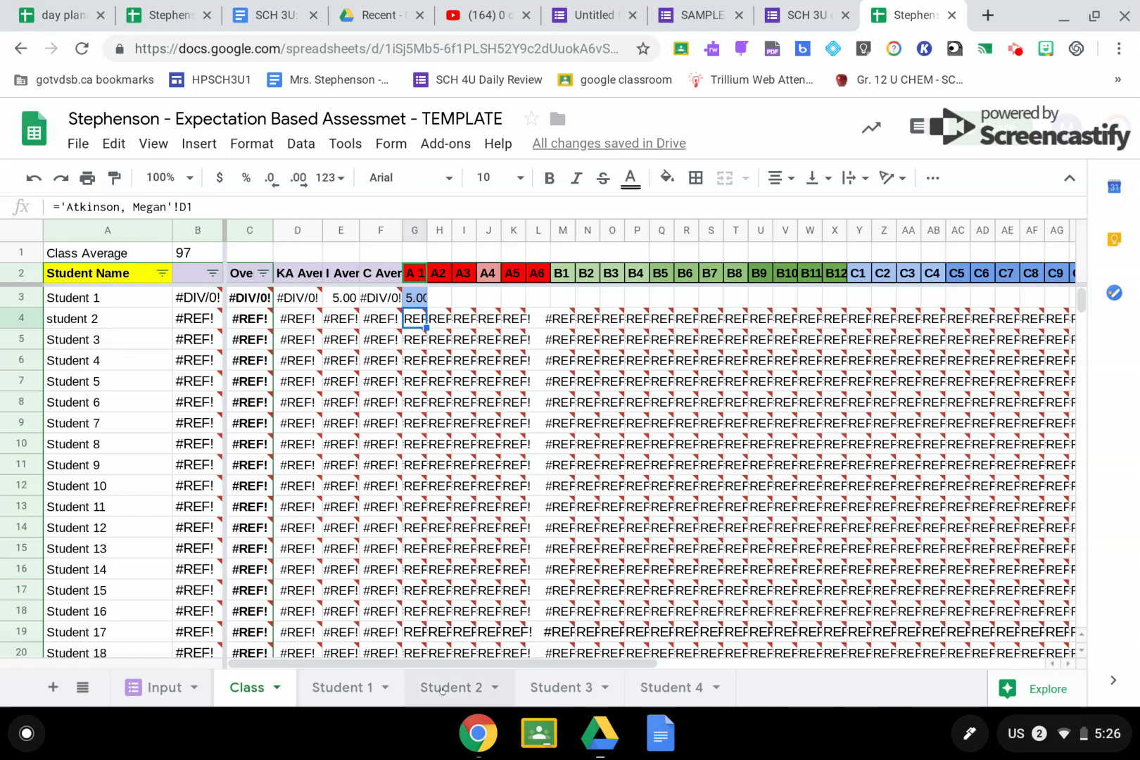
- Fill the Student 1 reference formula from G3 across row 3 of the Class sheet to the F9 column, BK
{"action": "left_click", "coordinate": [340, 688]}
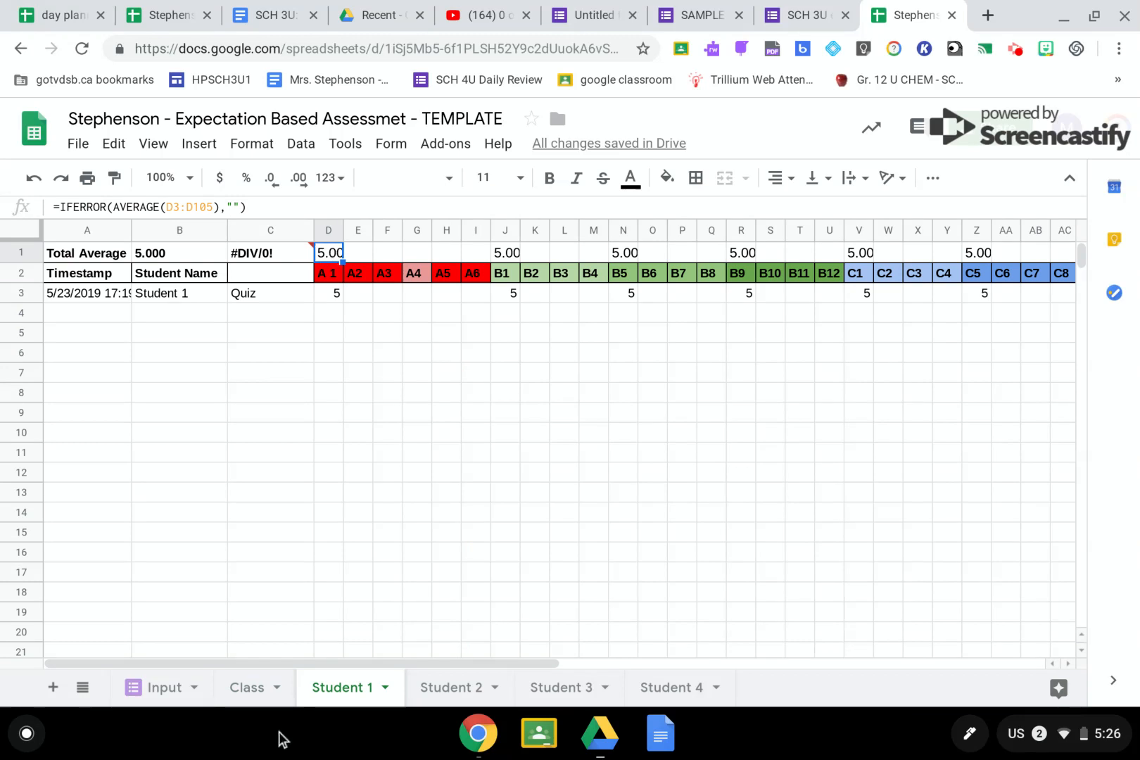
{"action": "left_click", "coordinate": [246, 687]}
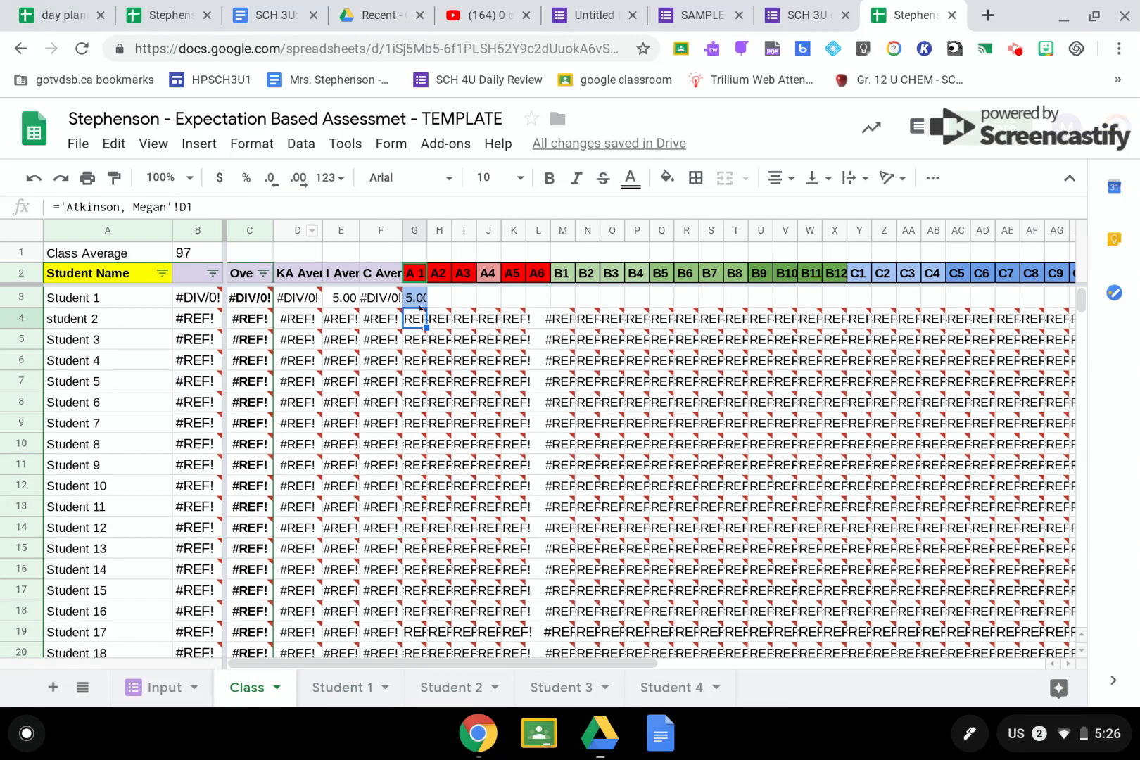
{"action": "left_click", "coordinate": [418, 303]}
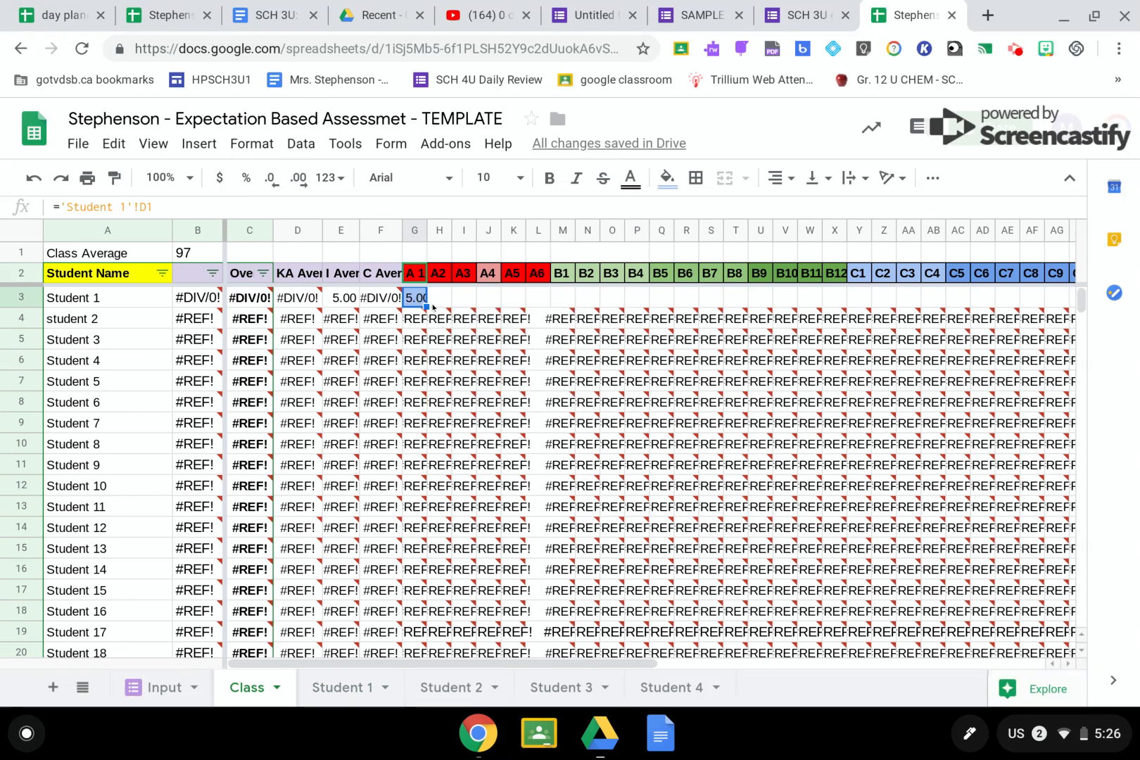
{"action": "left_click_drag", "start_coordinate": [426, 306], "coordinate": [1032, 301]}
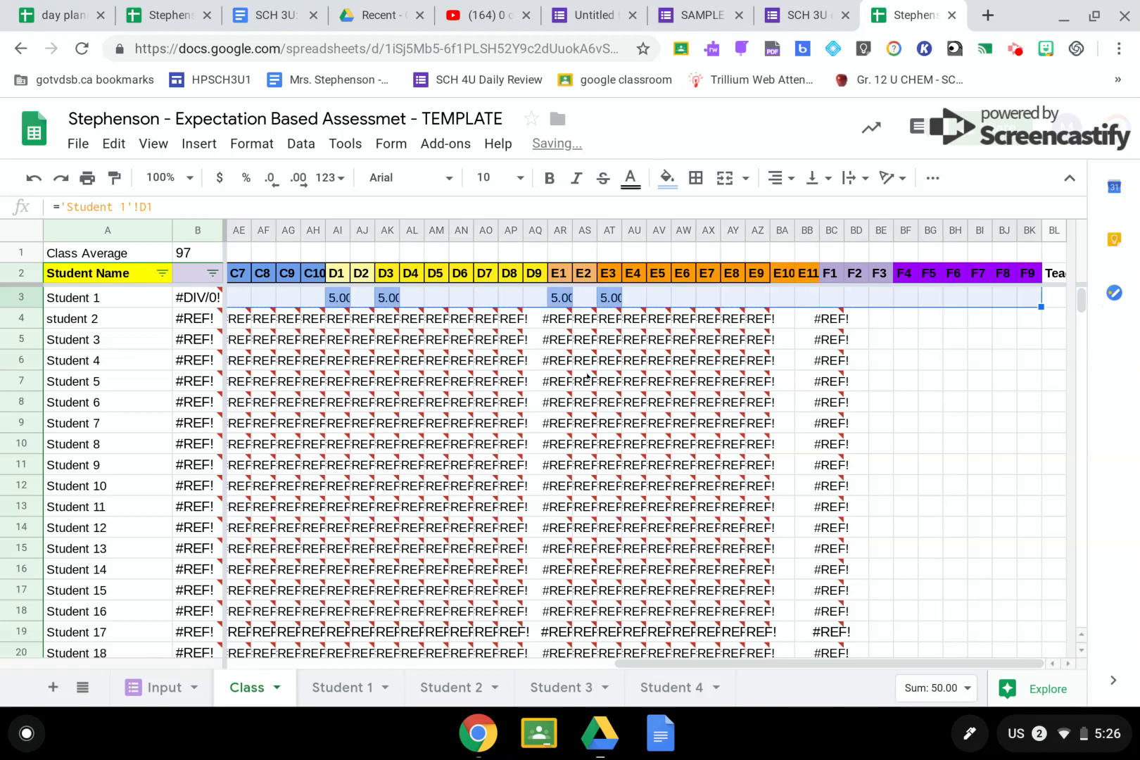
{"action": "left_click_drag", "start_coordinate": [680, 664], "coordinate": [45, 665]}
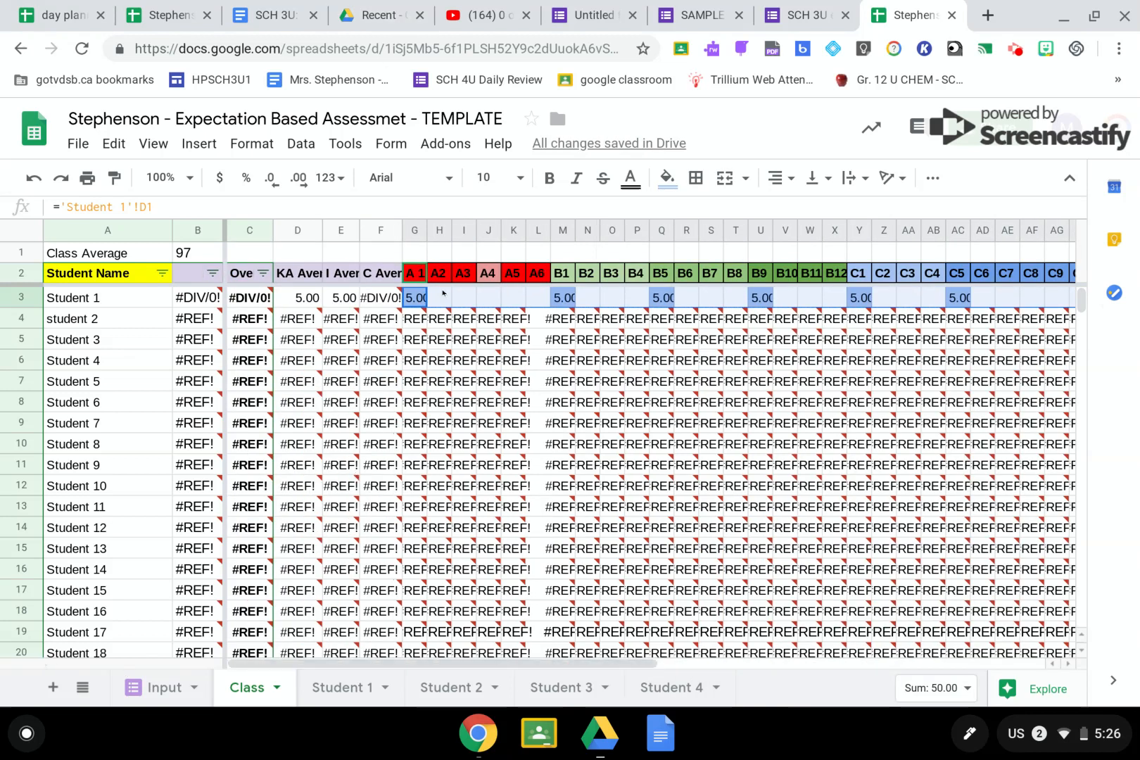
- Replace the sheet name in G4's reference with Student 2 so the formula reads ='Student 2'!D1
{"action": "left_click", "coordinate": [413, 326]}
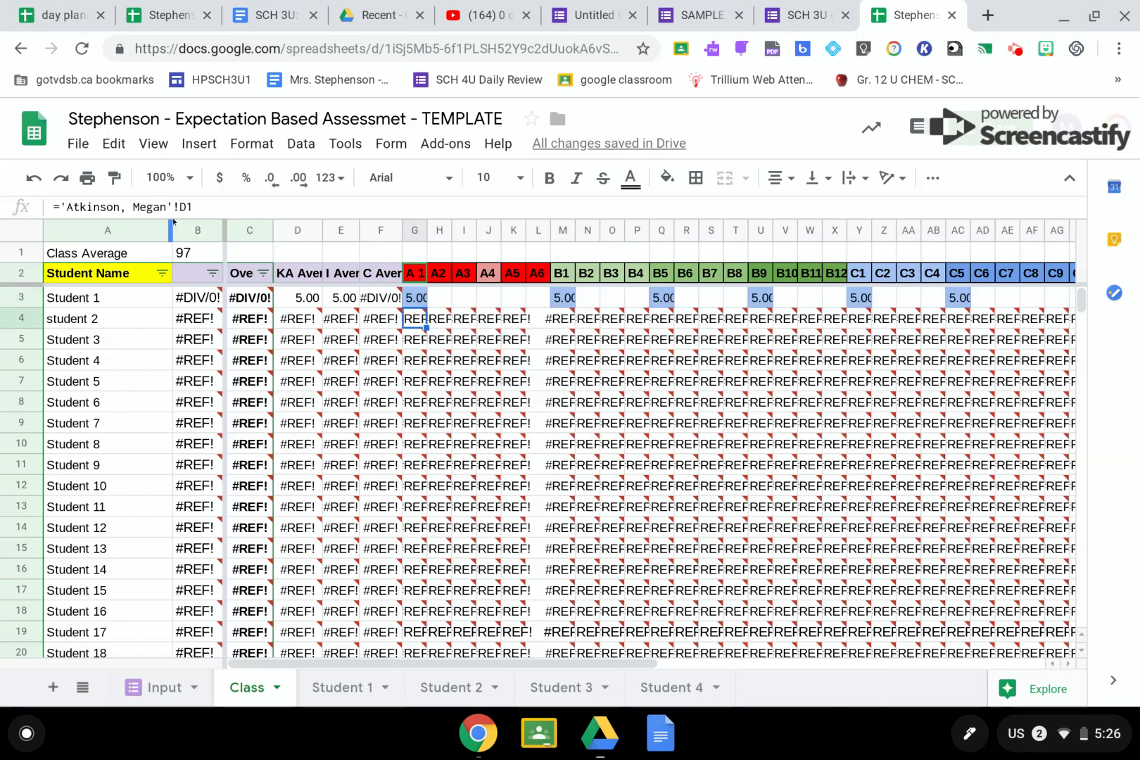
{"action": "left_click_drag", "start_coordinate": [164, 206], "coordinate": [68, 206]}
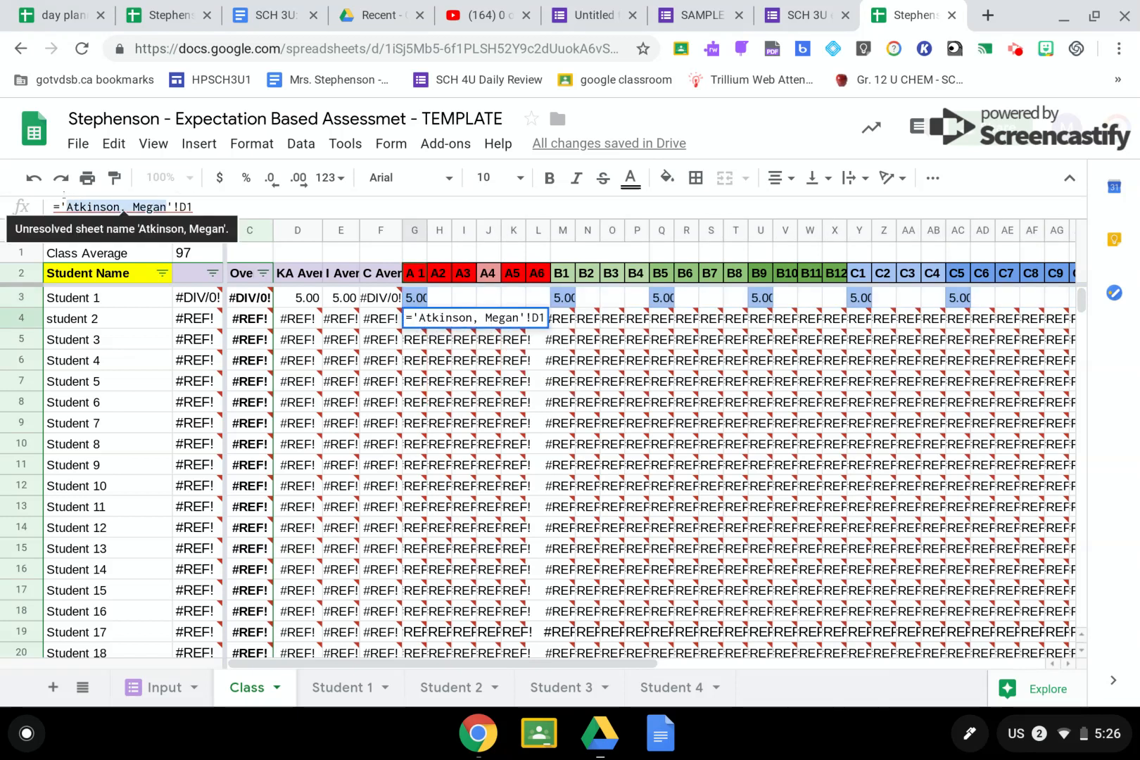
{"action": "type", "text": "Student "}
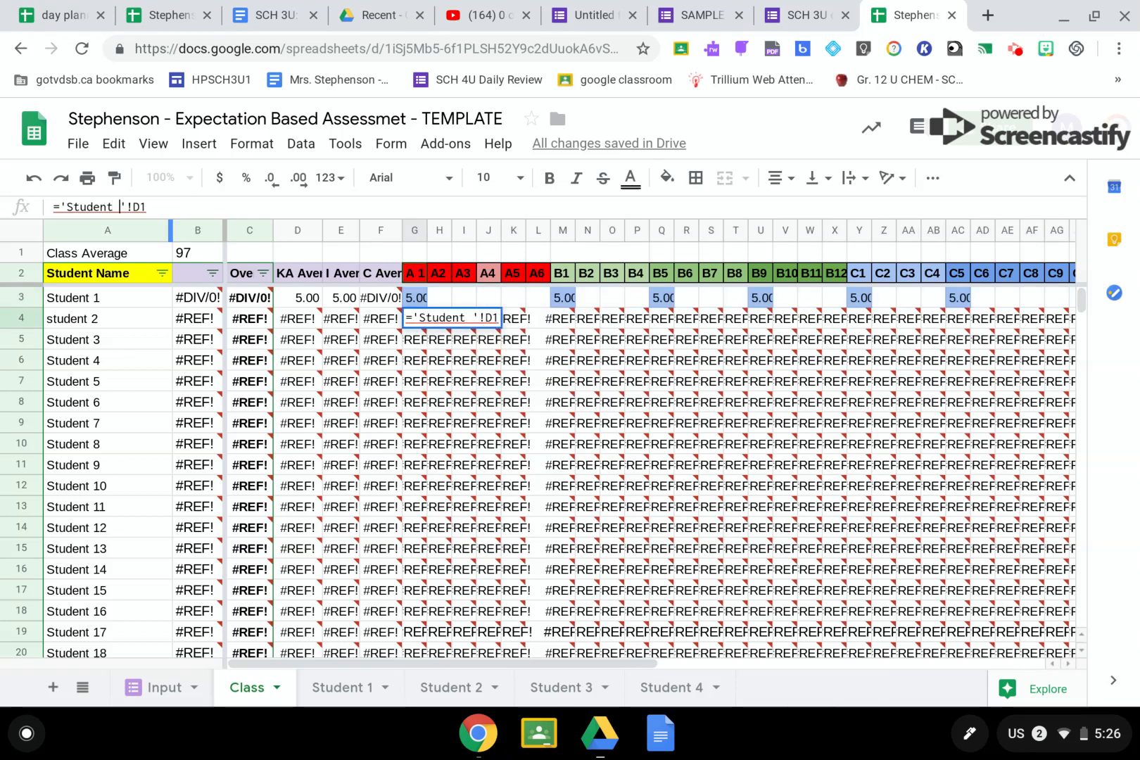
{"action": "type", "text": "2"}
{"action": "key", "text": "Return"}
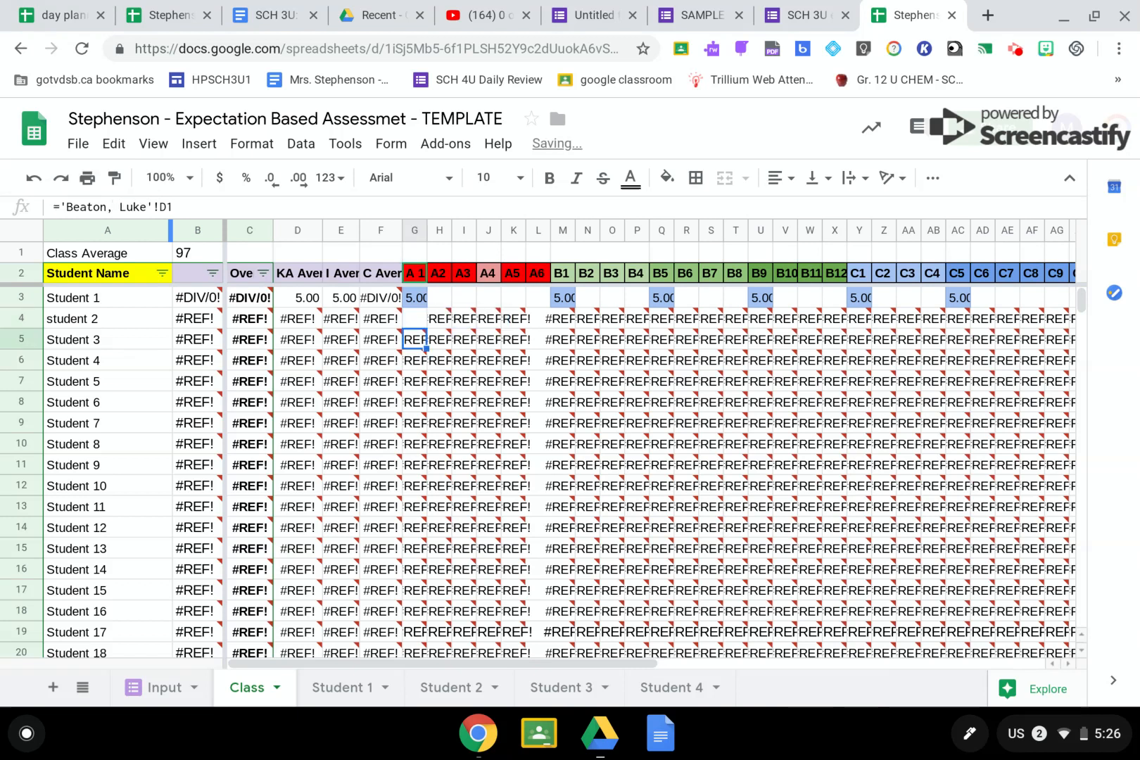
- Fill the Student 2 reference formula from G4 across the remaining expectation columns of row 4
{"action": "left_click", "coordinate": [472, 473]}
{"action": "left_click", "coordinate": [418, 321]}
{"action": "left_click_drag", "start_coordinate": [427, 328], "coordinate": [1042, 328]}
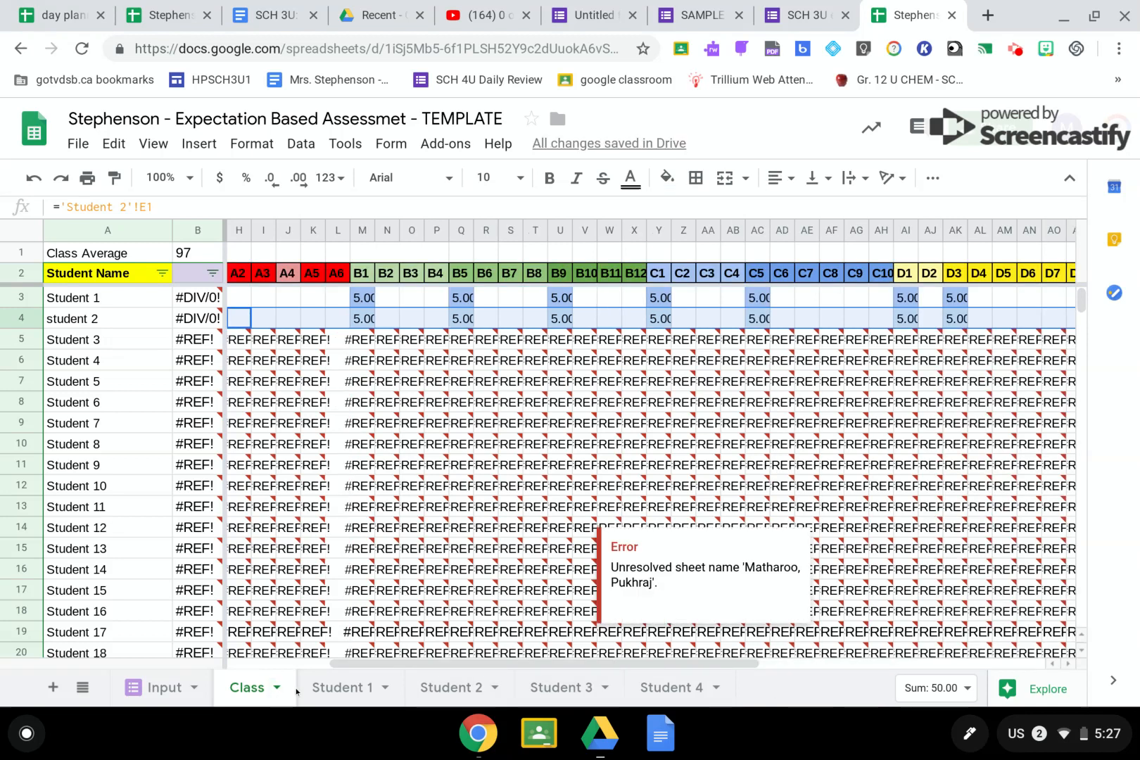
{"action": "left_click", "coordinate": [273, 320]}
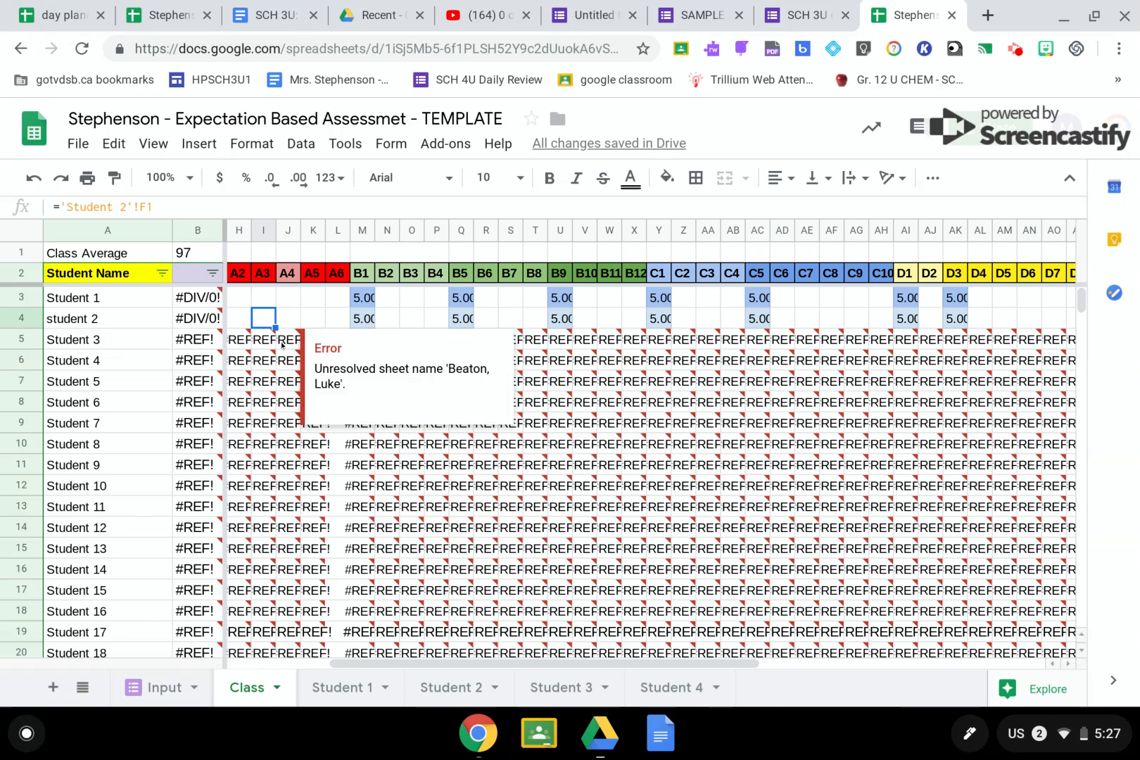
{"action": "left_click", "coordinate": [226, 230]}
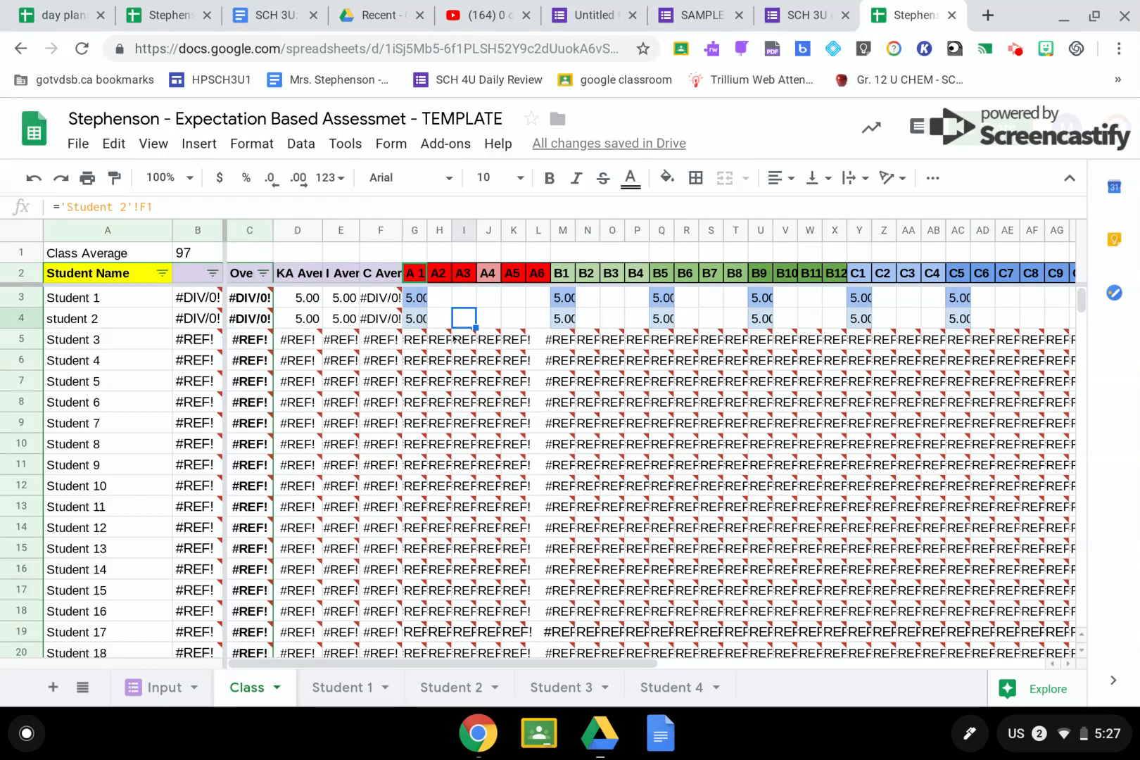
- Replace the sheet name in G5's reference with Student 3 so the formula reads ='Student 3'!D1
{"action": "mouse_move", "coordinate": [423, 348]}
{"action": "scroll", "coordinate": [549, 299], "scroll_direction": "right", "scroll_amount": 4}
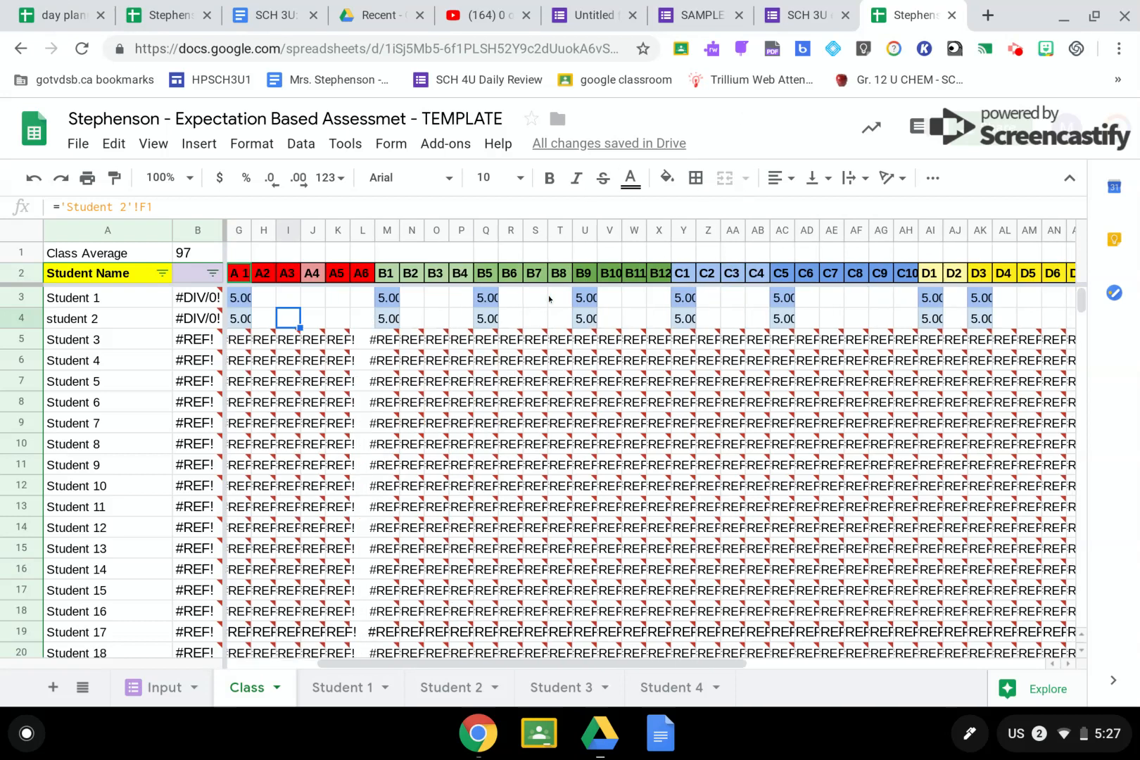
{"action": "left_click", "coordinate": [234, 344]}
{"action": "key", "text": "Left"}
{"action": "key", "text": "Left"}
{"action": "key", "text": "Left"}
{"action": "key", "text": "Left"}
{"action": "key", "text": "Left"}
{"action": "key", "text": "Left"}
{"action": "key", "text": "Right"}
{"action": "key", "text": "Right"}
{"action": "key", "text": "Right"}
{"action": "key", "text": "Right"}
{"action": "key", "text": "Right"}
{"action": "key", "text": "Right"}
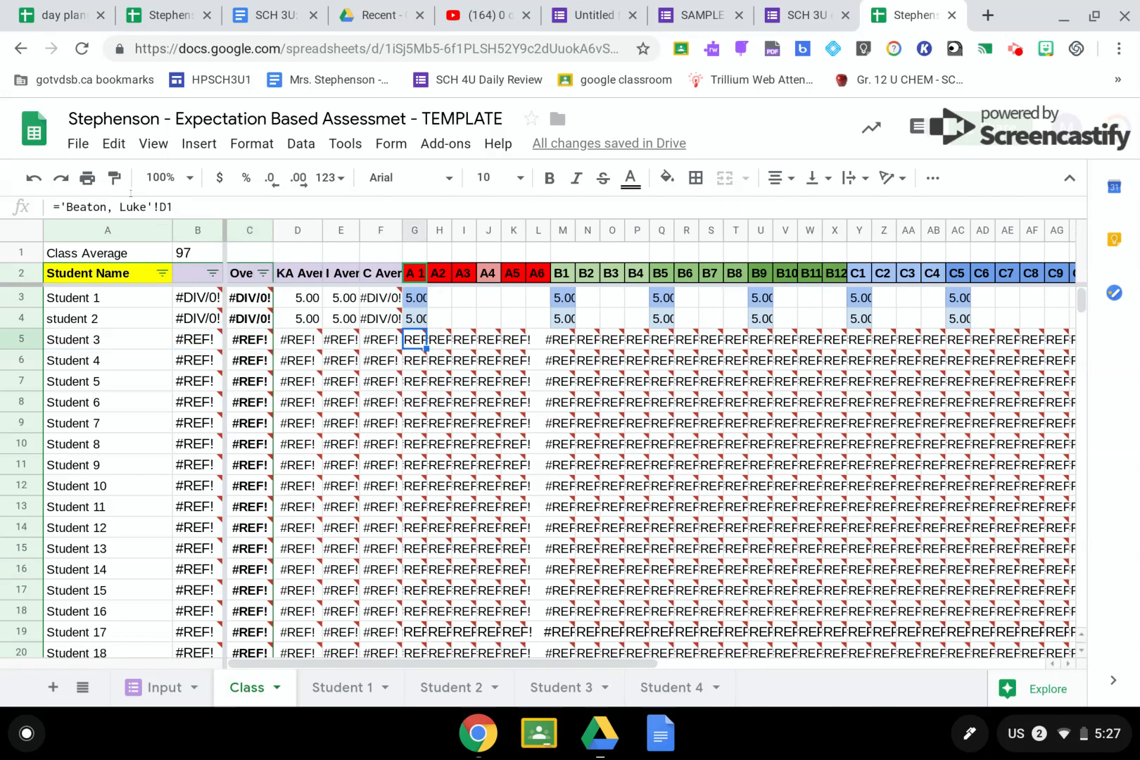
{"action": "left_click_drag", "start_coordinate": [148, 205], "coordinate": [62, 206]}
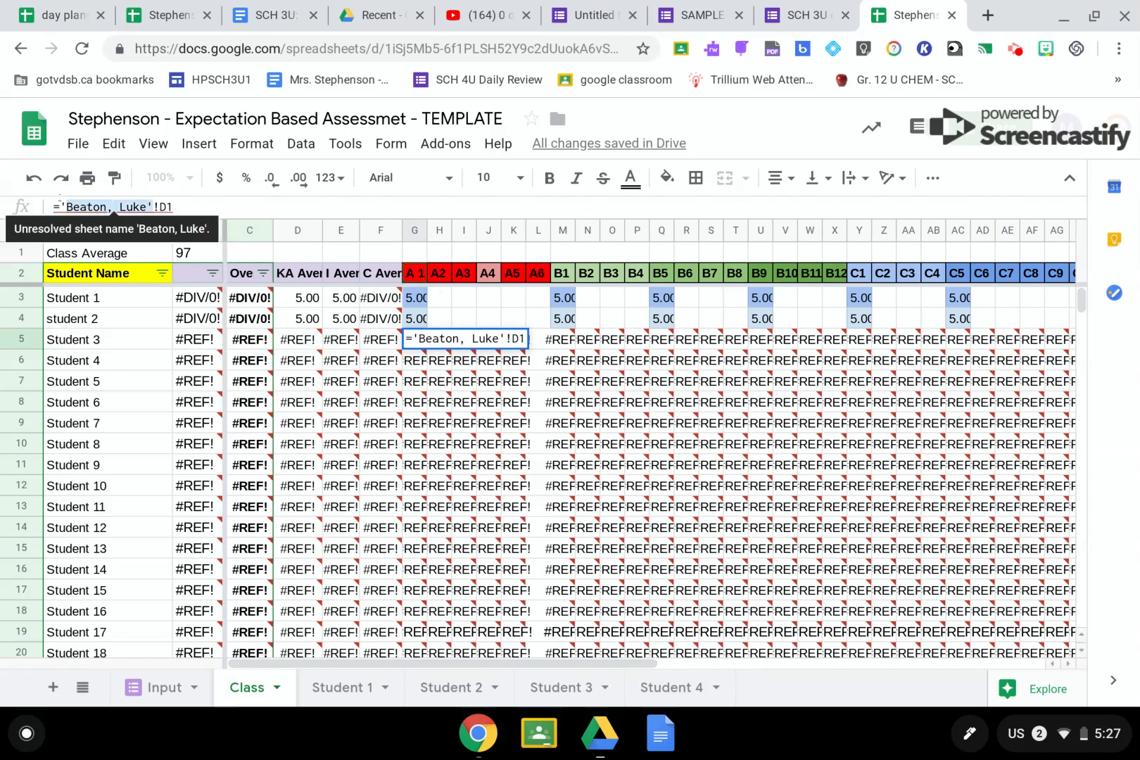
{"action": "type", "text": "Student"}
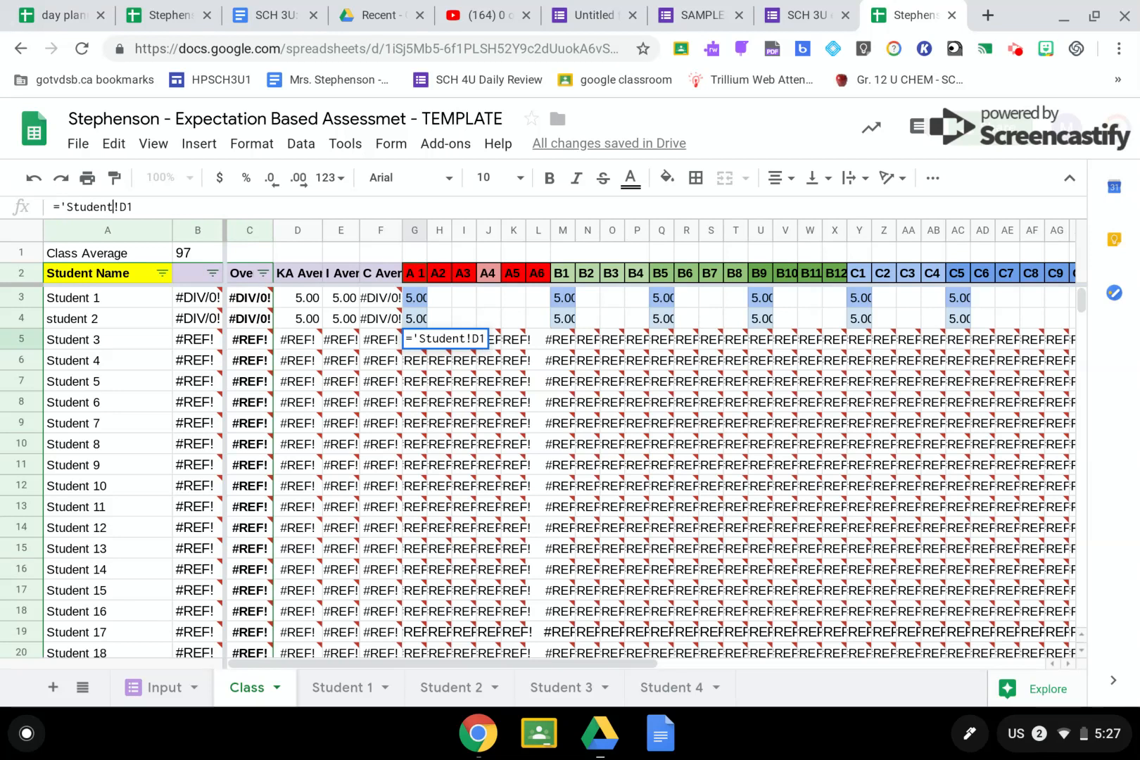
{"action": "type", "text": " 3"}
{"action": "key", "text": "BackSpace"}
{"action": "type", "text": "3\""}
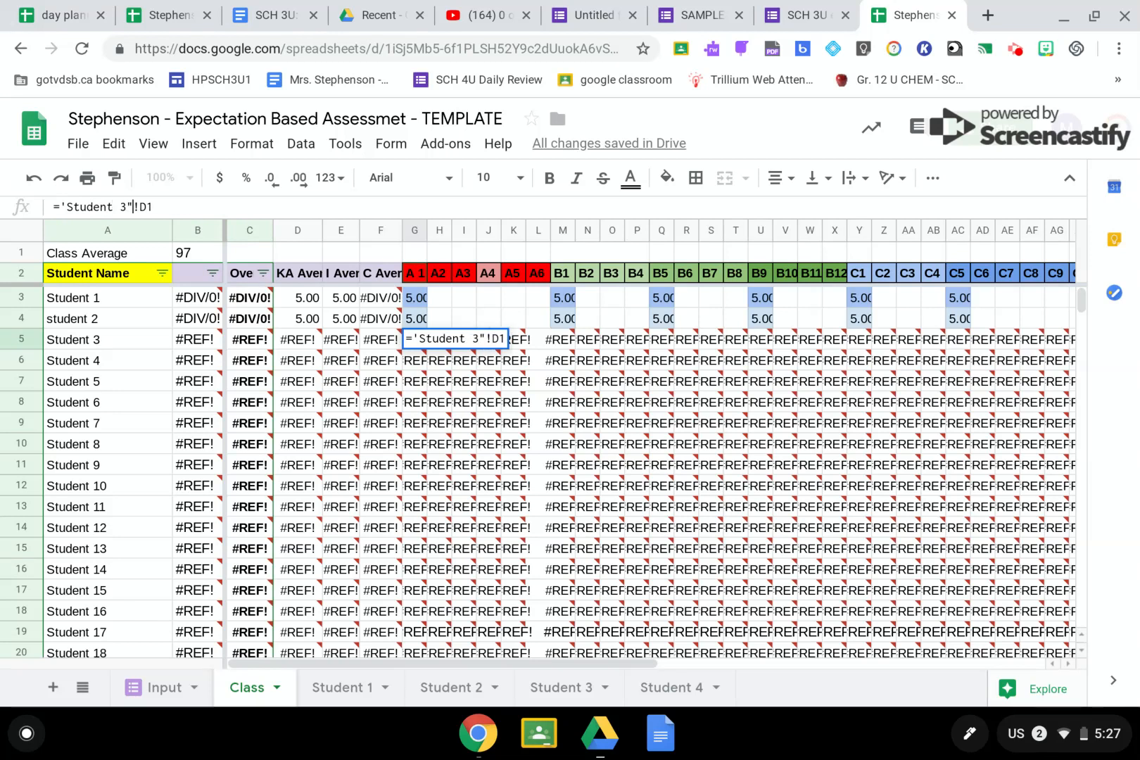
{"action": "key", "text": "BackSpace"}
{"action": "type", "text": "'"}
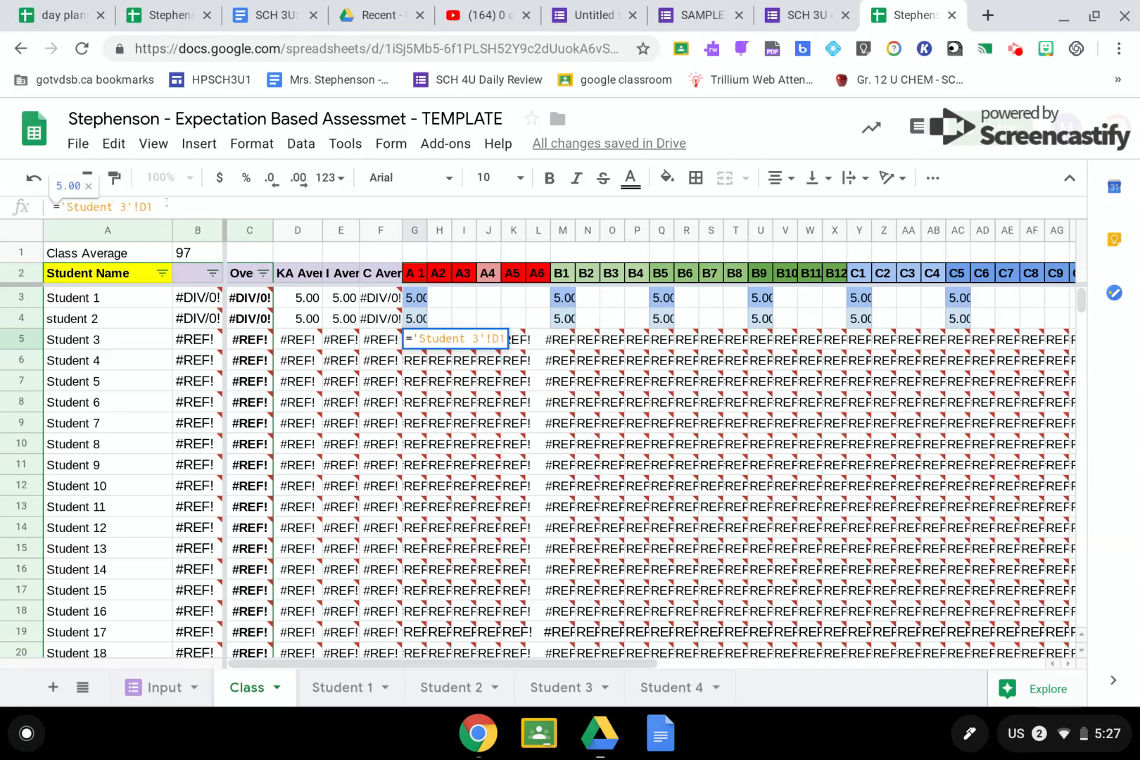
{"action": "key", "text": "Return"}
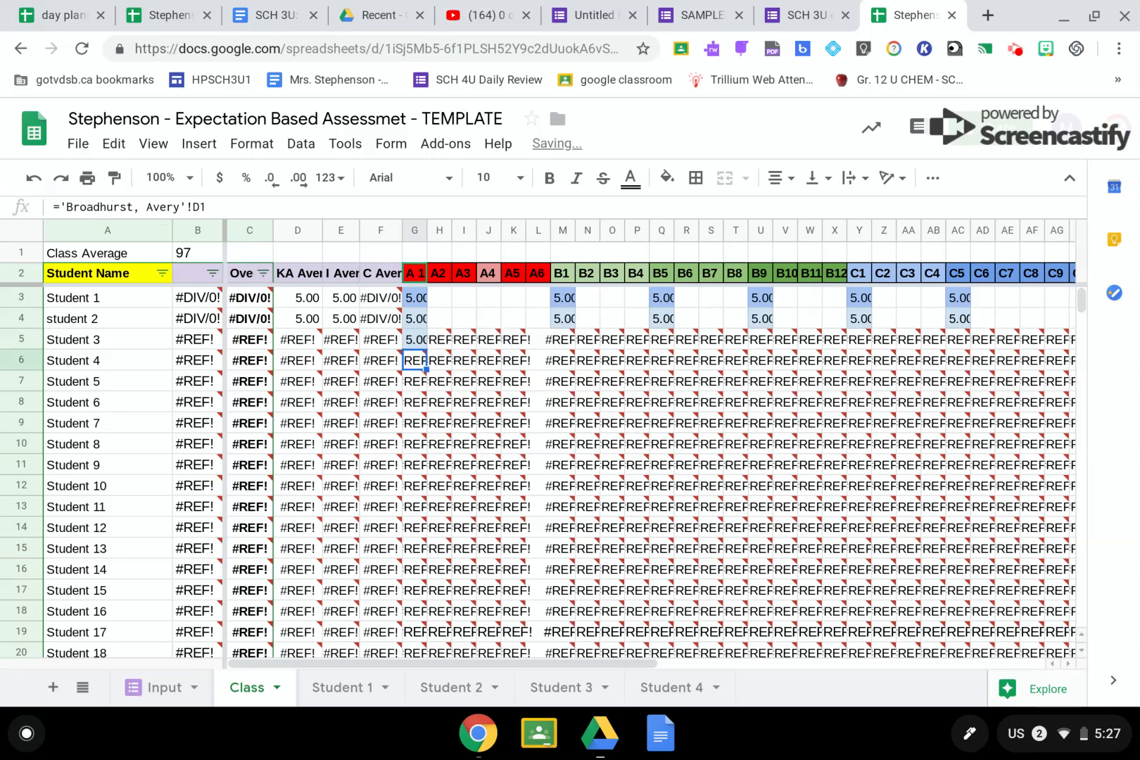
- Fill the Student 3 reference formula from G5 across row 5 to the F9 column, BK
{"action": "left_click", "coordinate": [415, 340]}
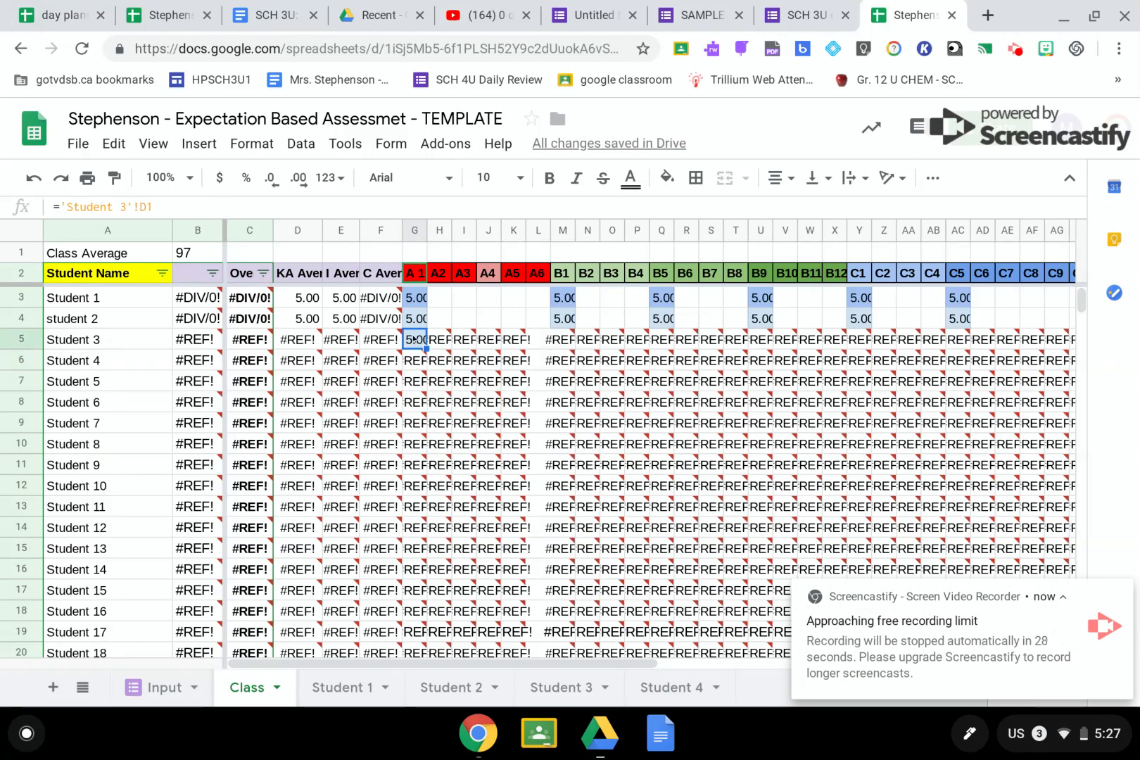
{"action": "left_click_drag", "start_coordinate": [426, 349], "coordinate": [1029, 344]}
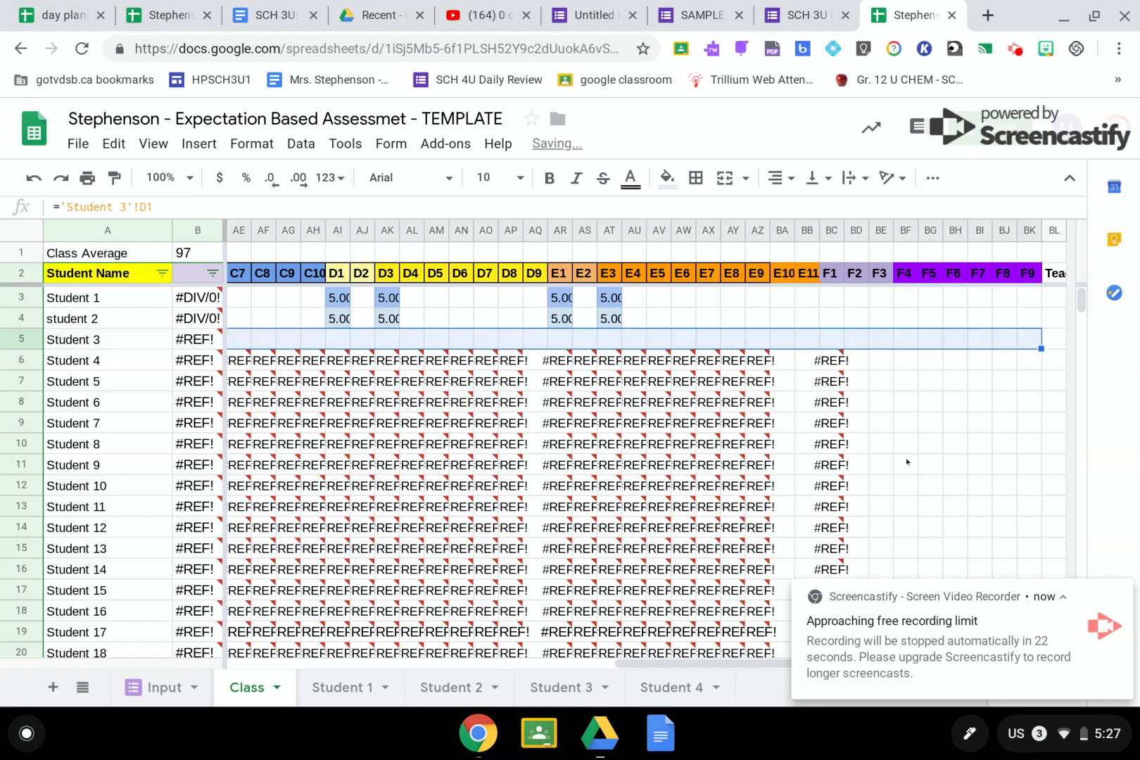
{"action": "left_click_drag", "start_coordinate": [658, 665], "coordinate": [267, 665]}
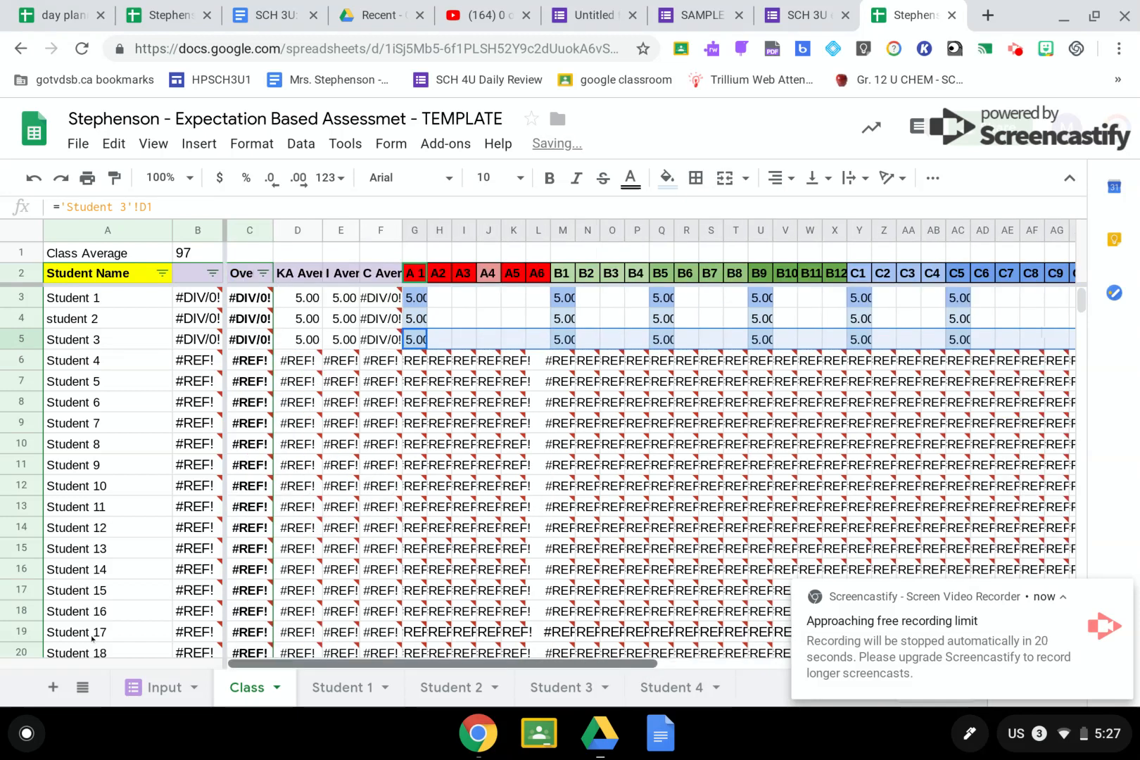
{"action": "left_click", "coordinate": [414, 360]}
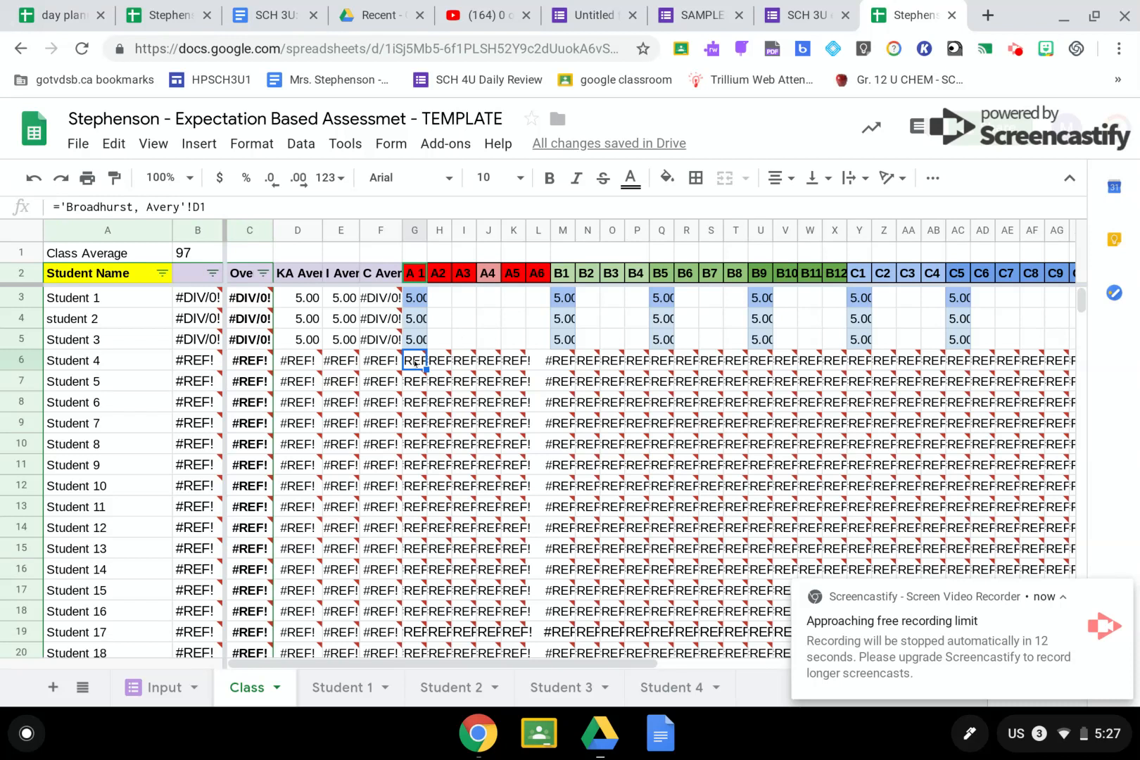
{"action": "mouse_move", "coordinate": [415, 363]}
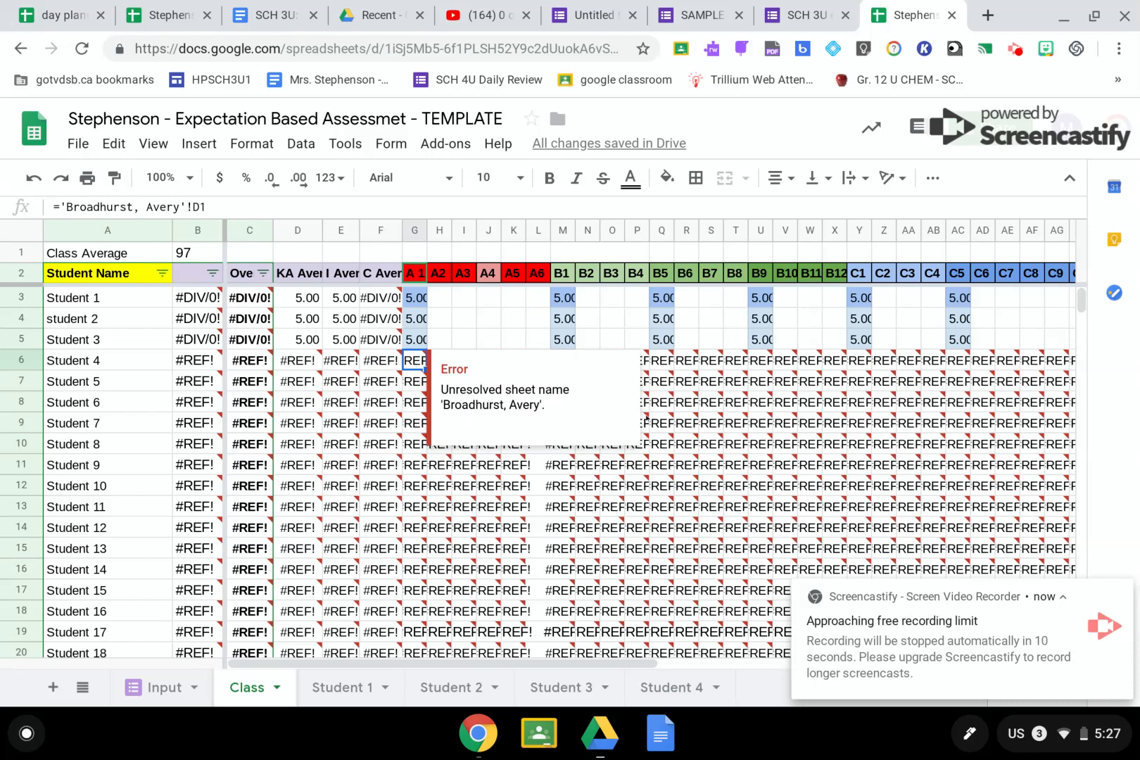
{"action": "left_click", "coordinate": [1015, 49]}
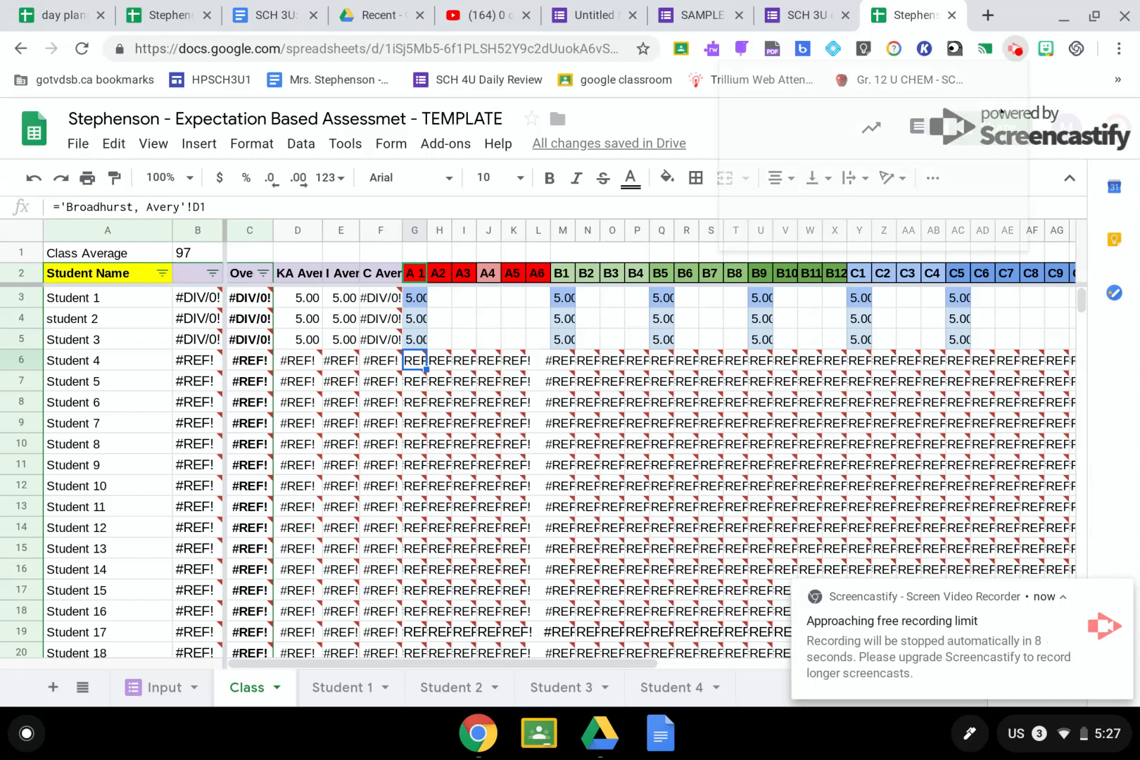